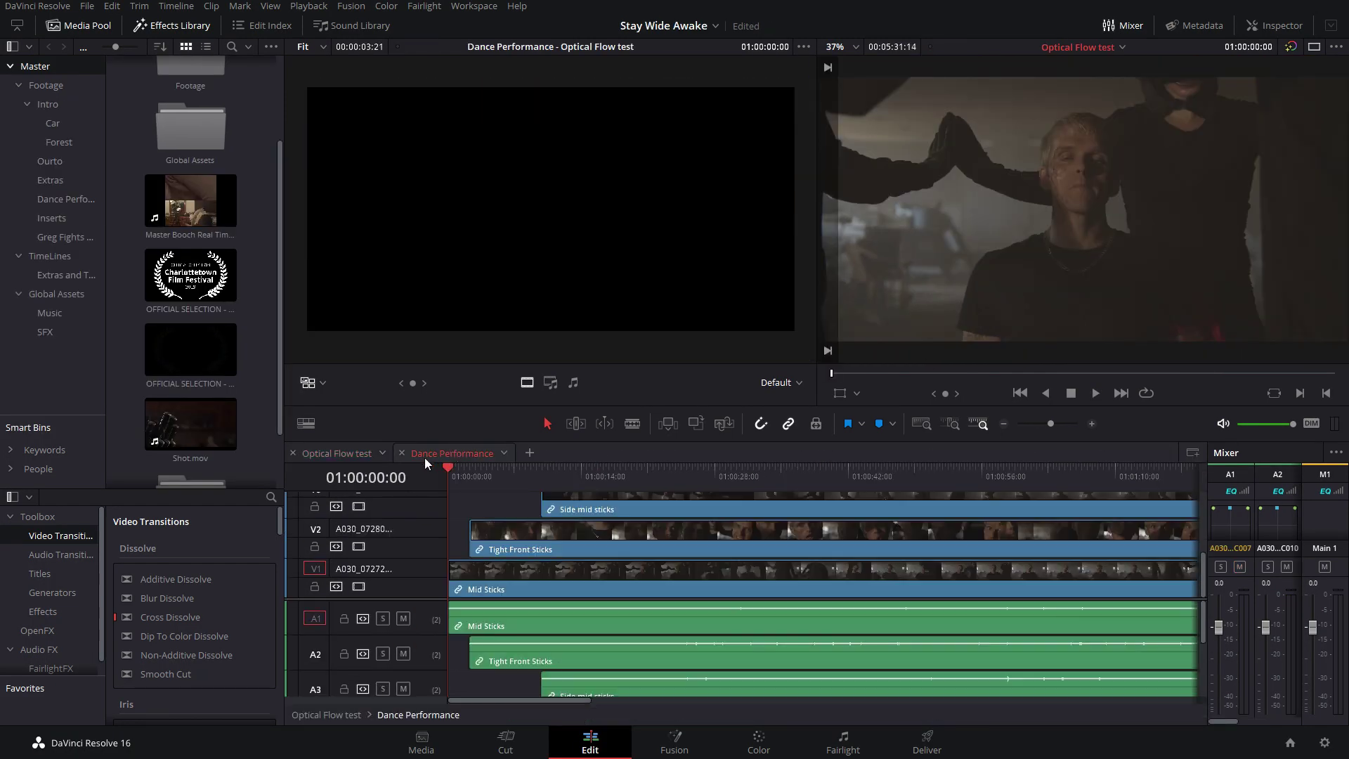
left_click(754, 742)
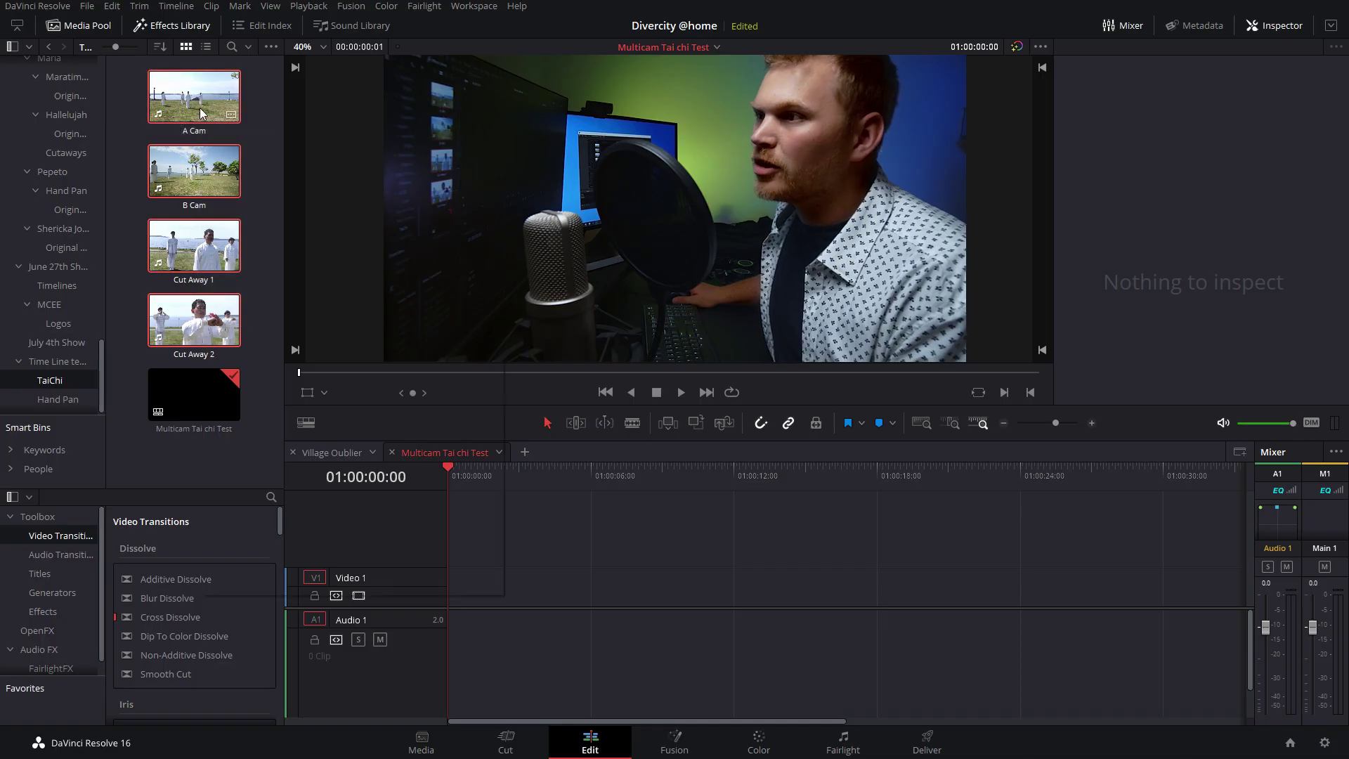
Step: Create a new multicam clip from the four selected TaiChi clips with Angle Sync set to Sound
right_click(199, 108)
left_click(255, 132)
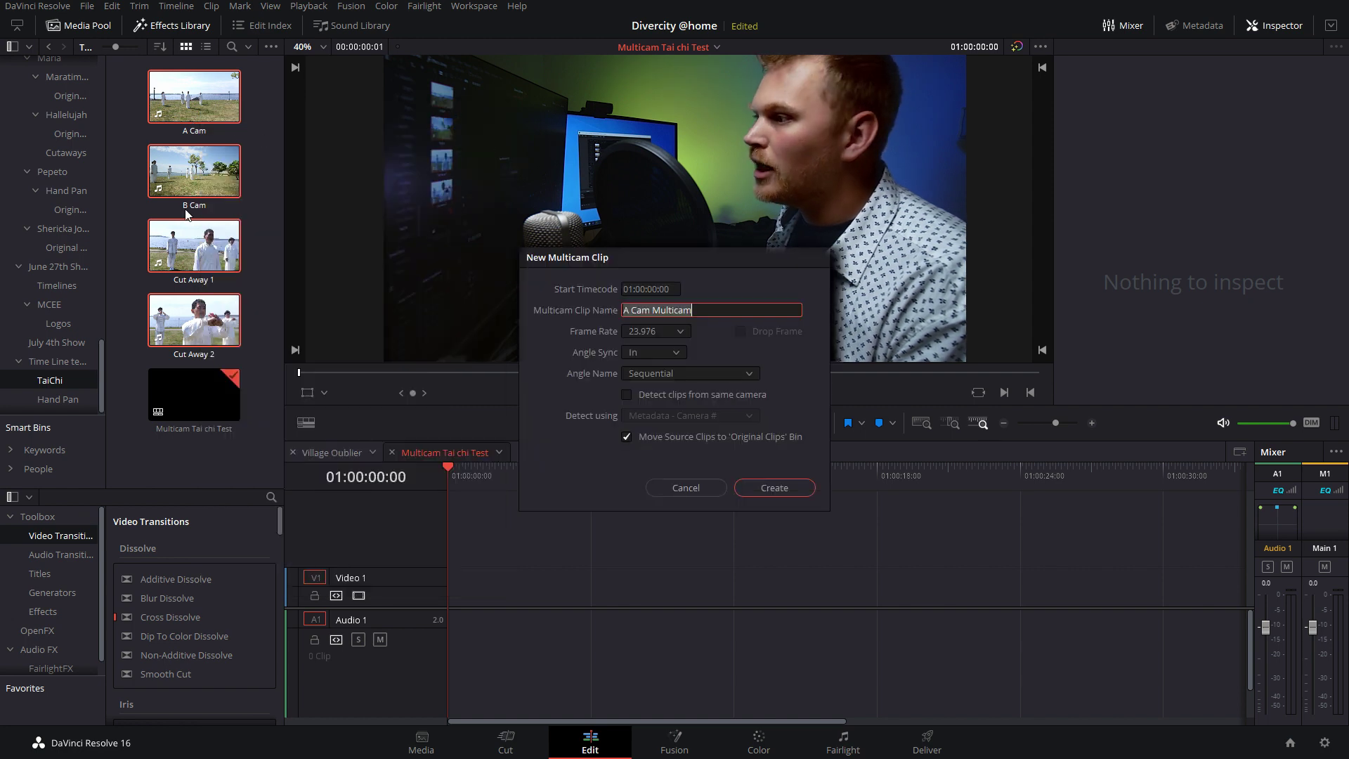
left_click(672, 352)
left_click(647, 416)
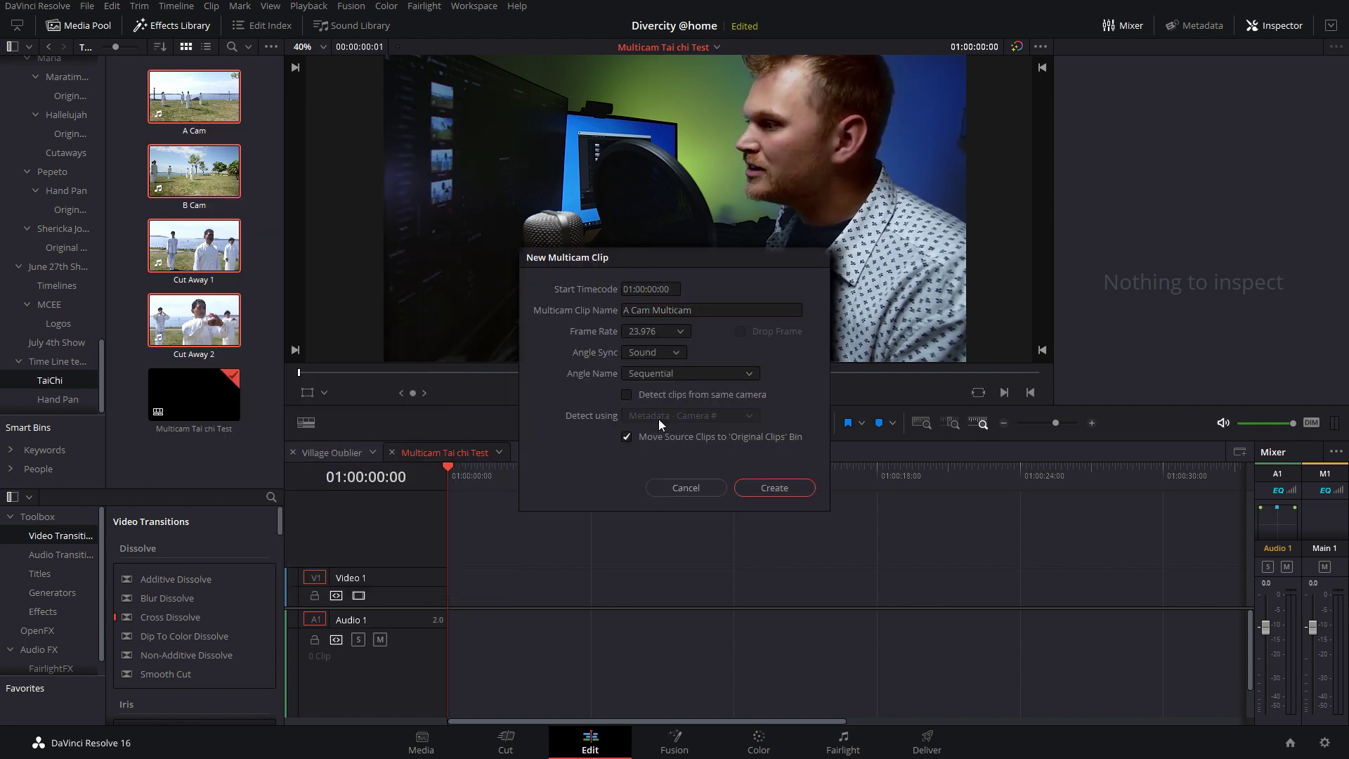
left_click(773, 487)
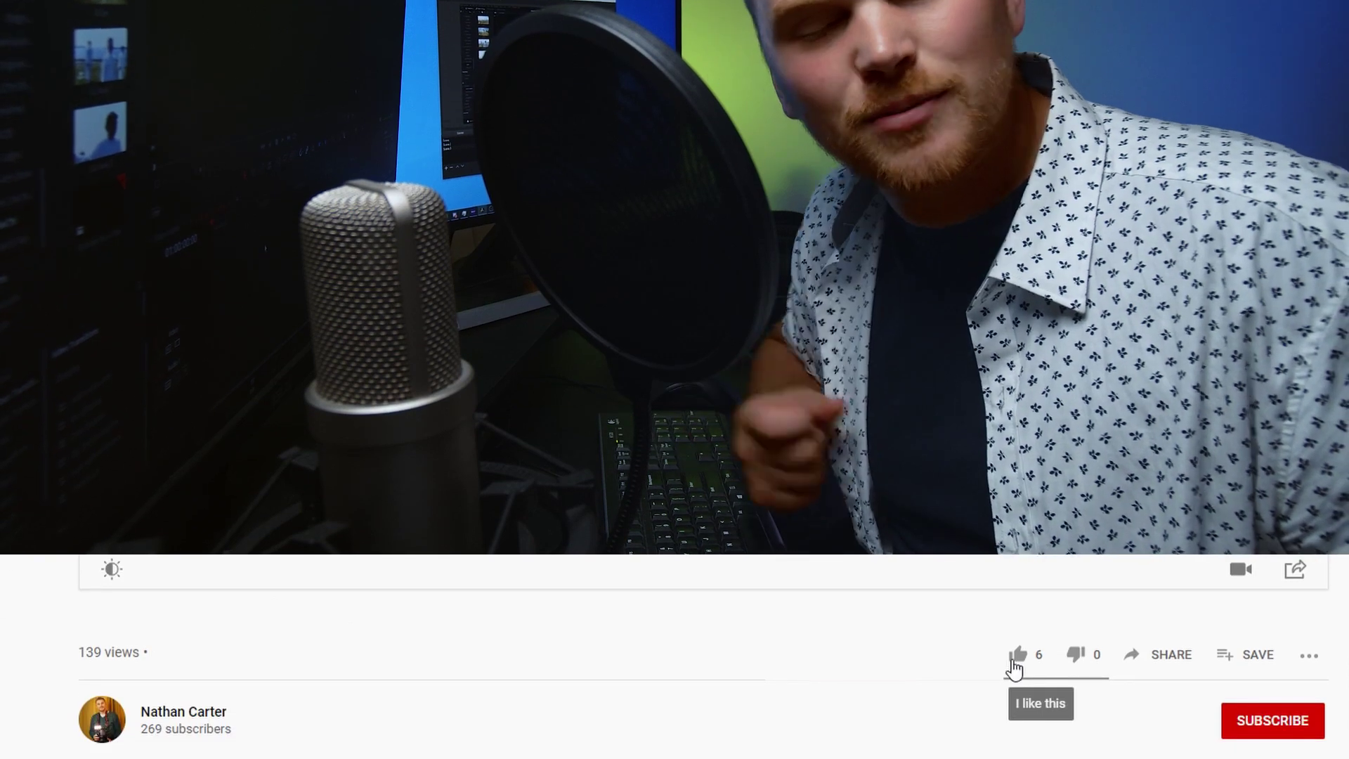
Step: Like the tutorial video and subscribe to its channel
left_click(1017, 657)
left_click(1283, 728)
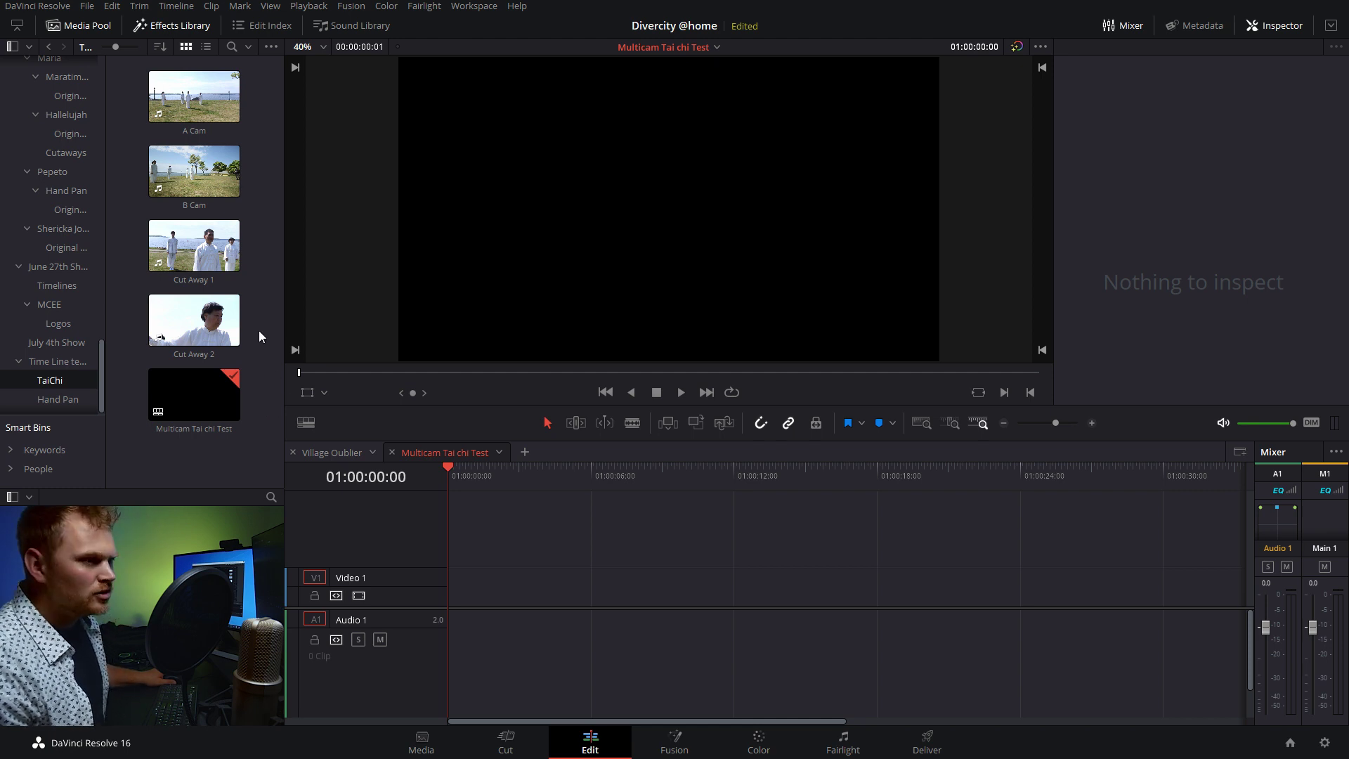
Step: Create a multicam clip from A Cam, B Cam and both cutaways, synced by Sound, angles named by Clip Name
left_click_drag(264, 327, 168, 84)
right_click(187, 96)
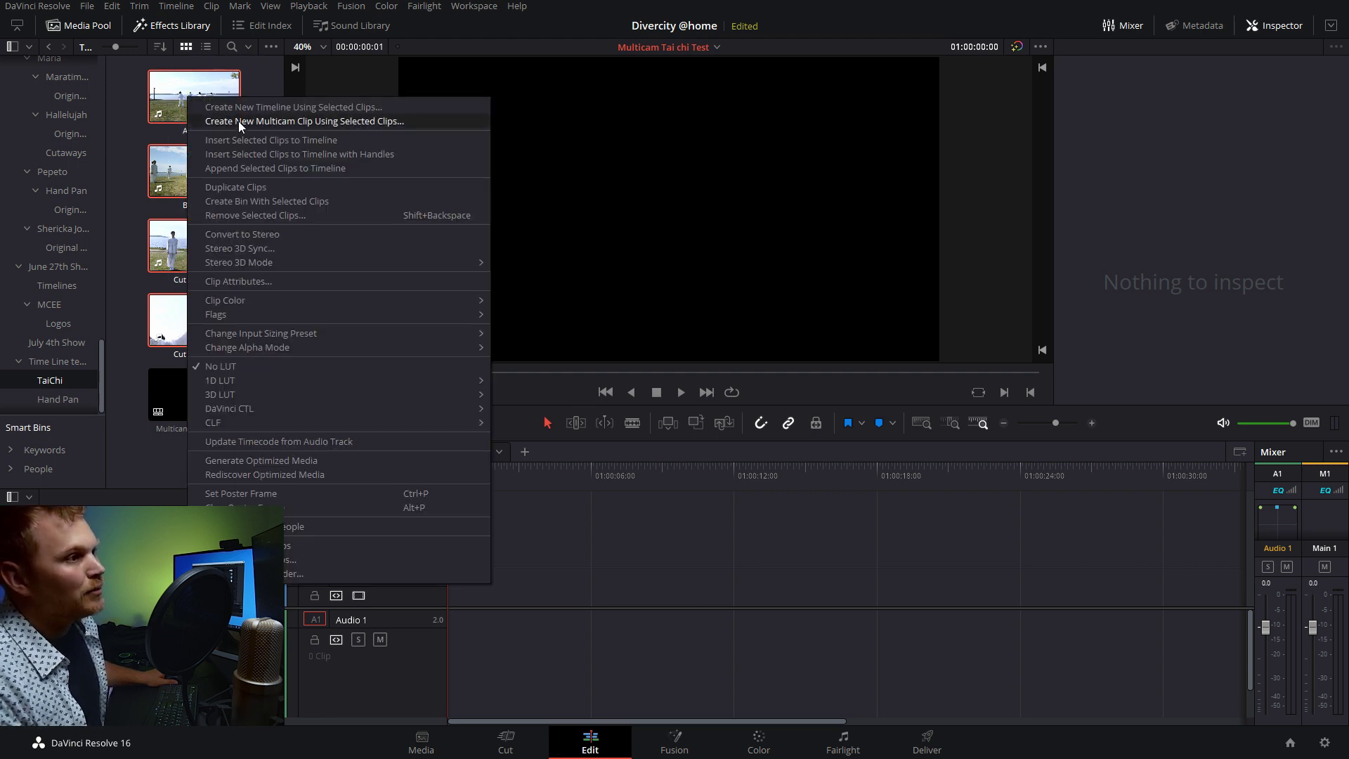
left_click(238, 121)
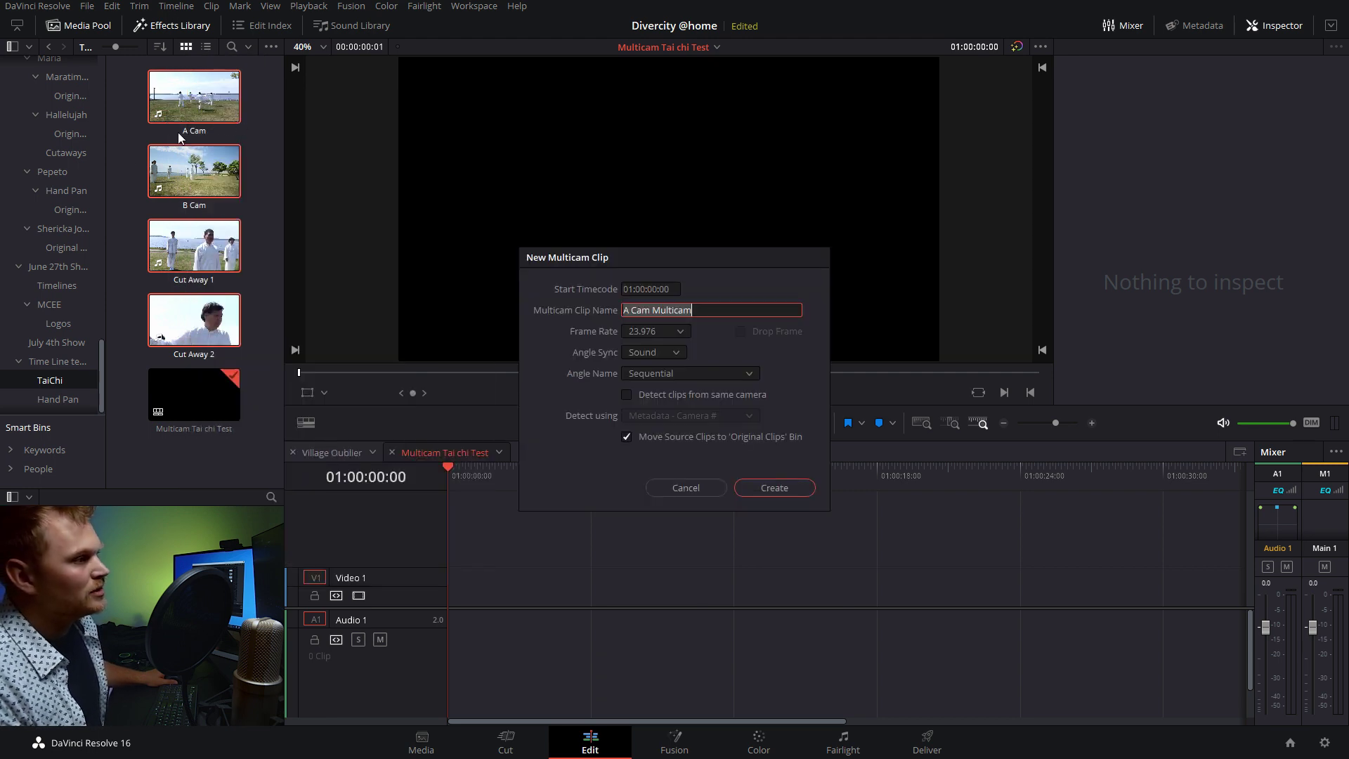
left_click(677, 354)
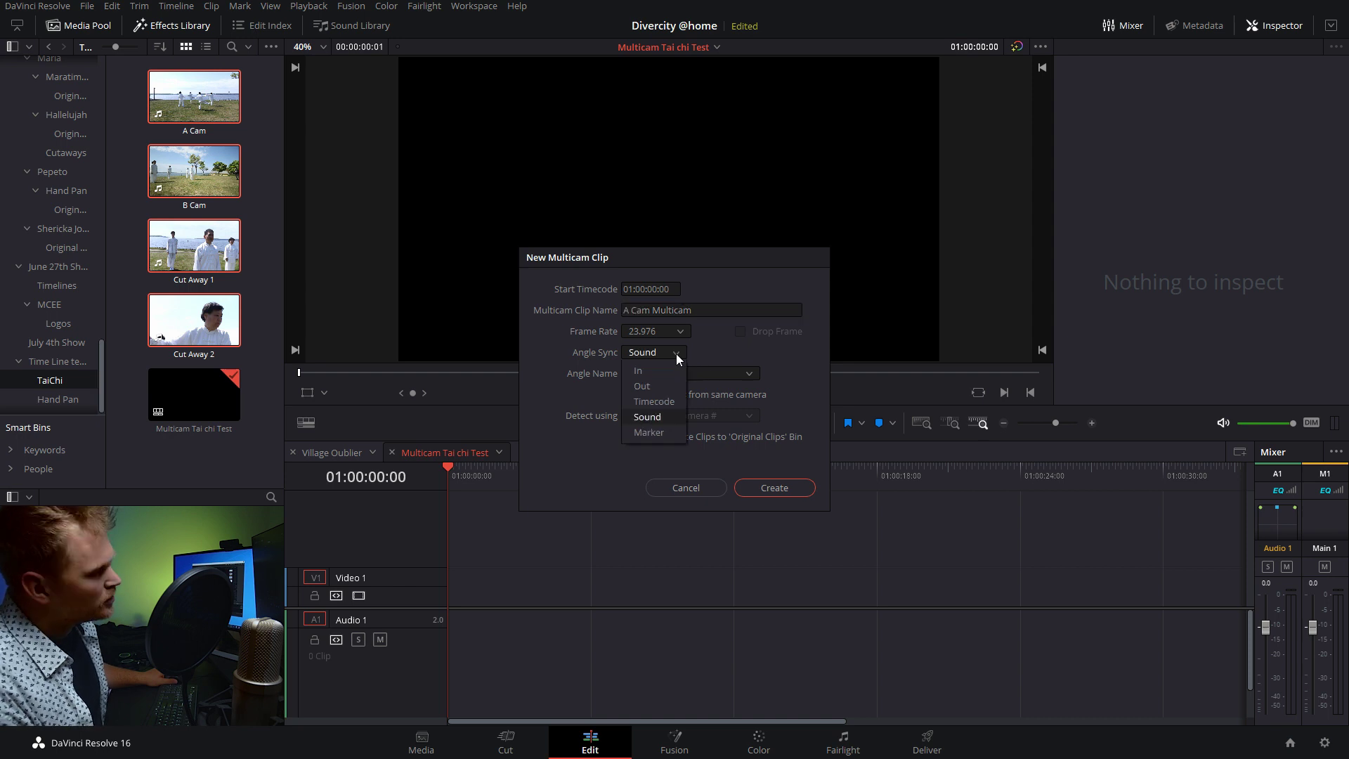
left_click(645, 417)
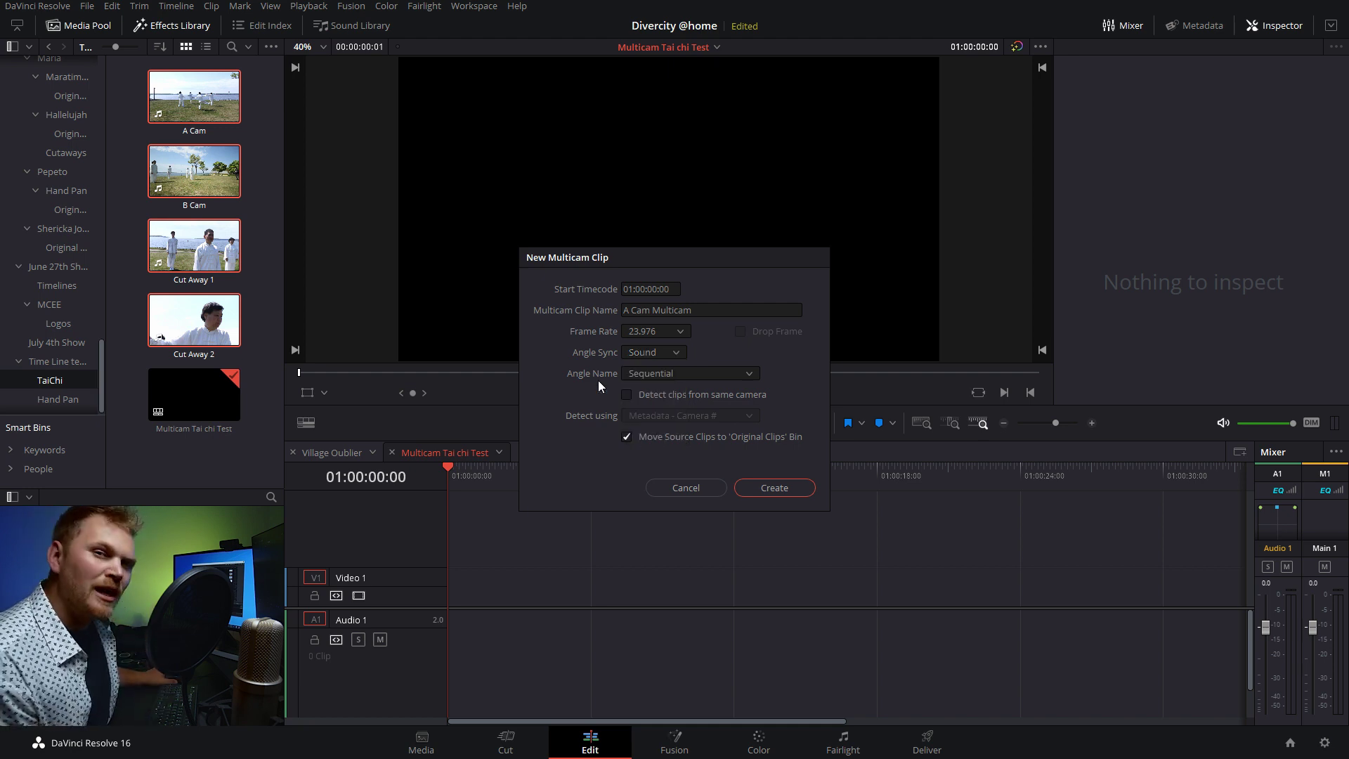
left_click(655, 373)
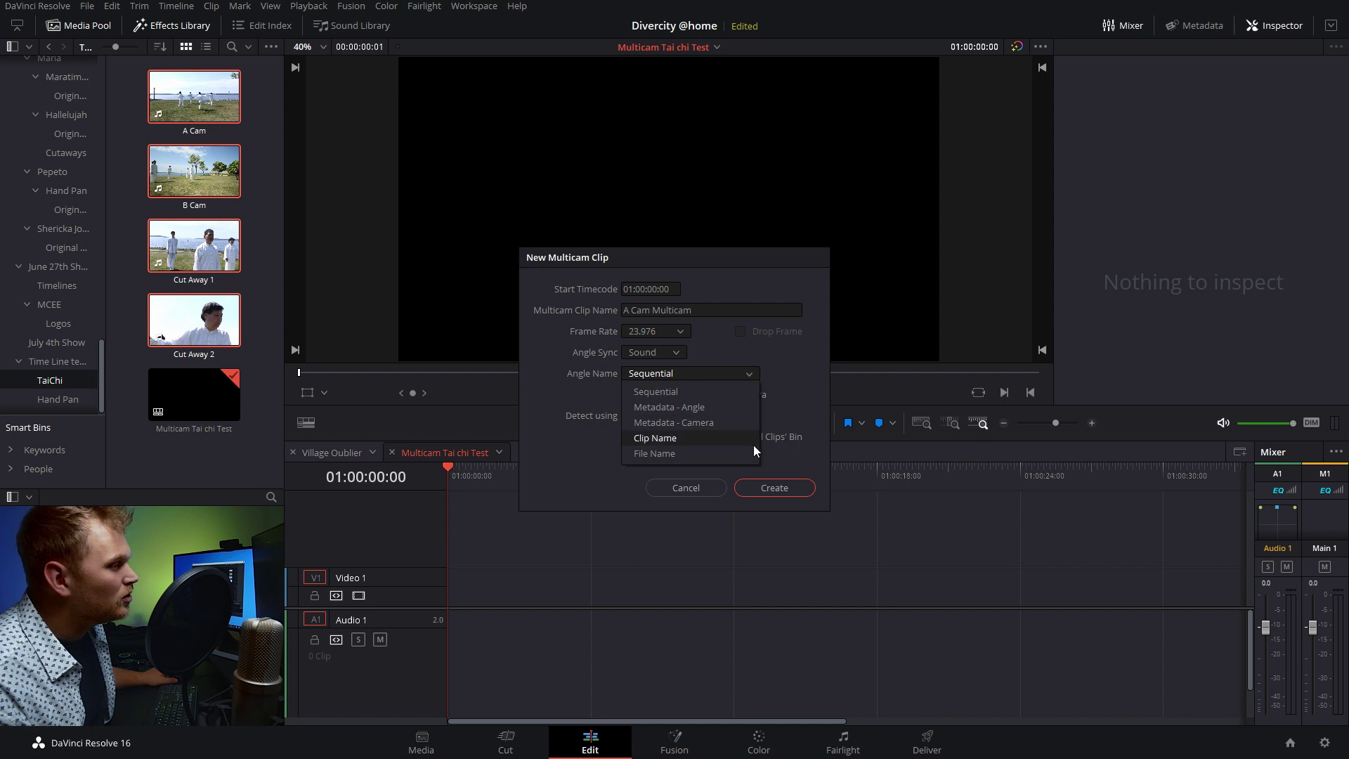
left_click(666, 438)
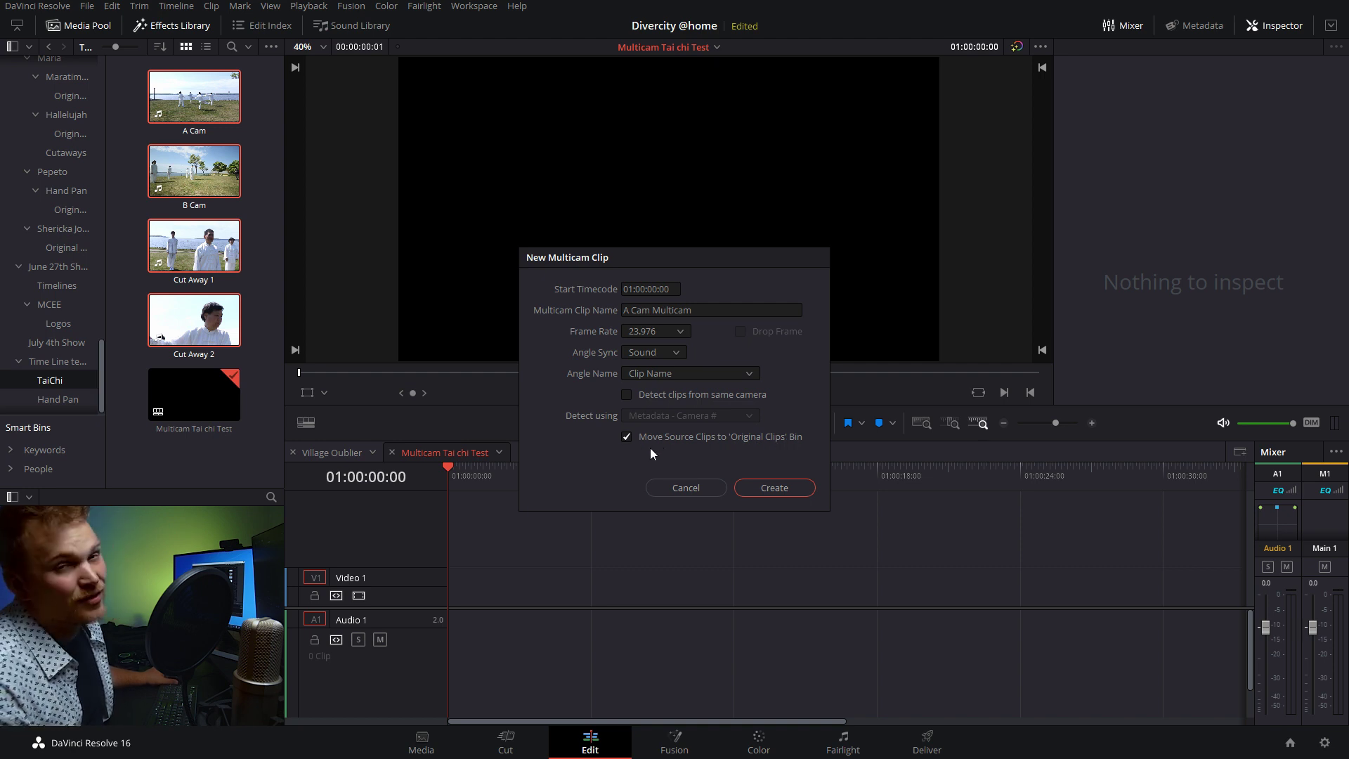
left_click(775, 488)
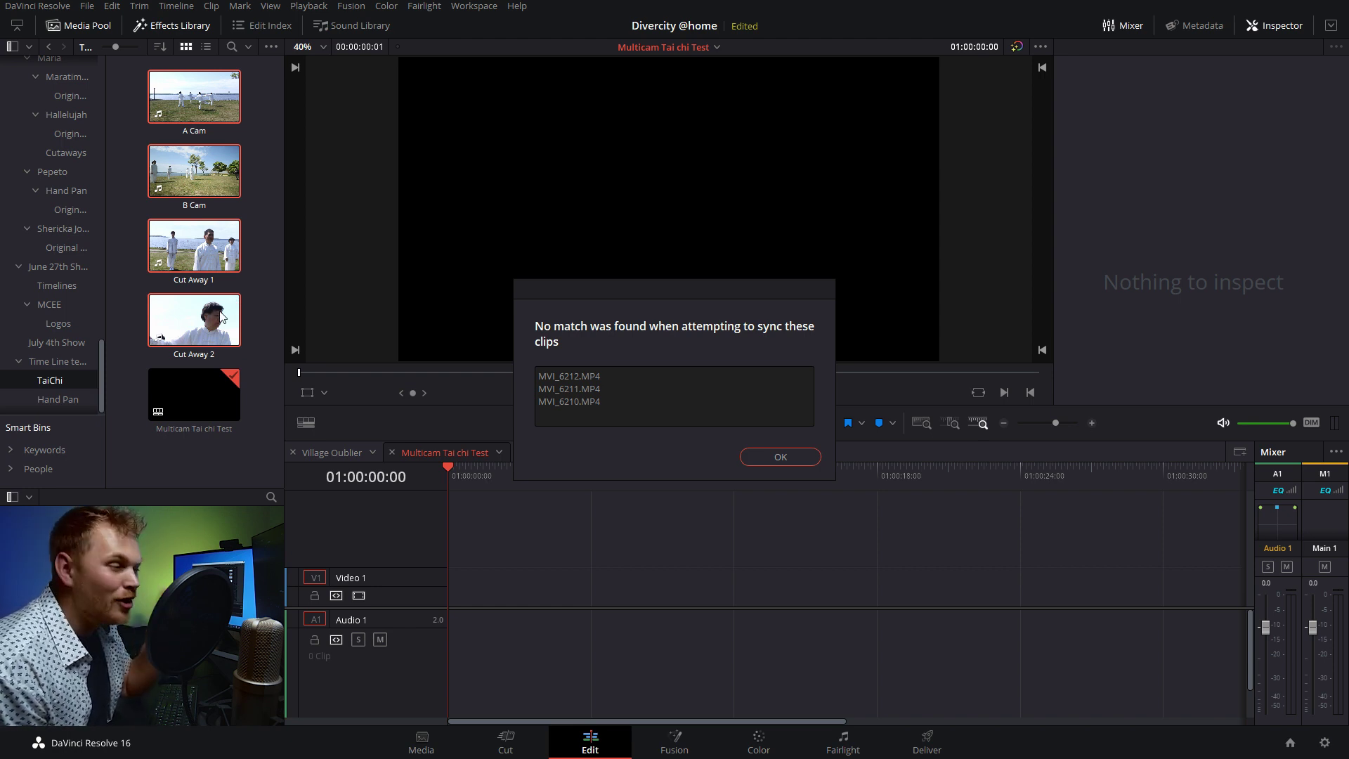
left_click(777, 458)
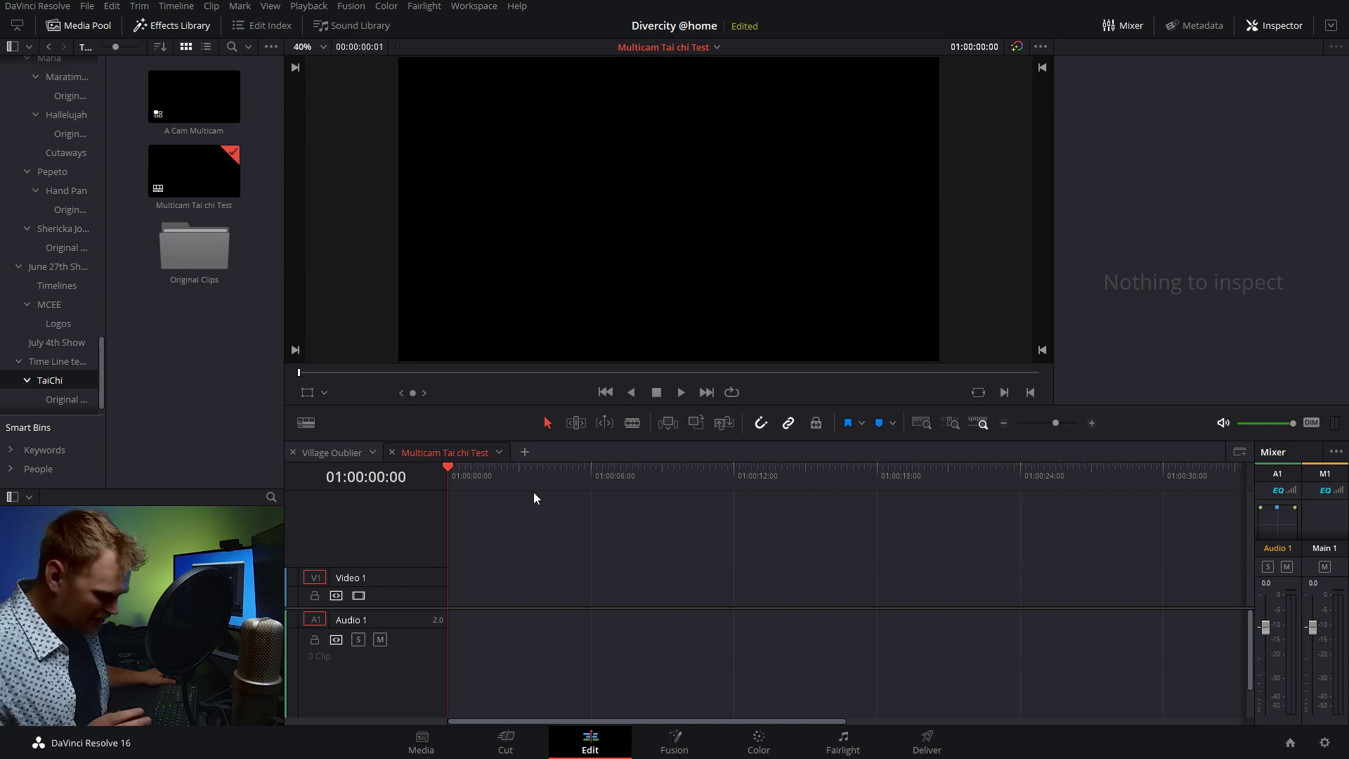
Step: Undo the multicam clip, then load and play B Cam in the viewer, fitted to frame
key("ctrl+z")
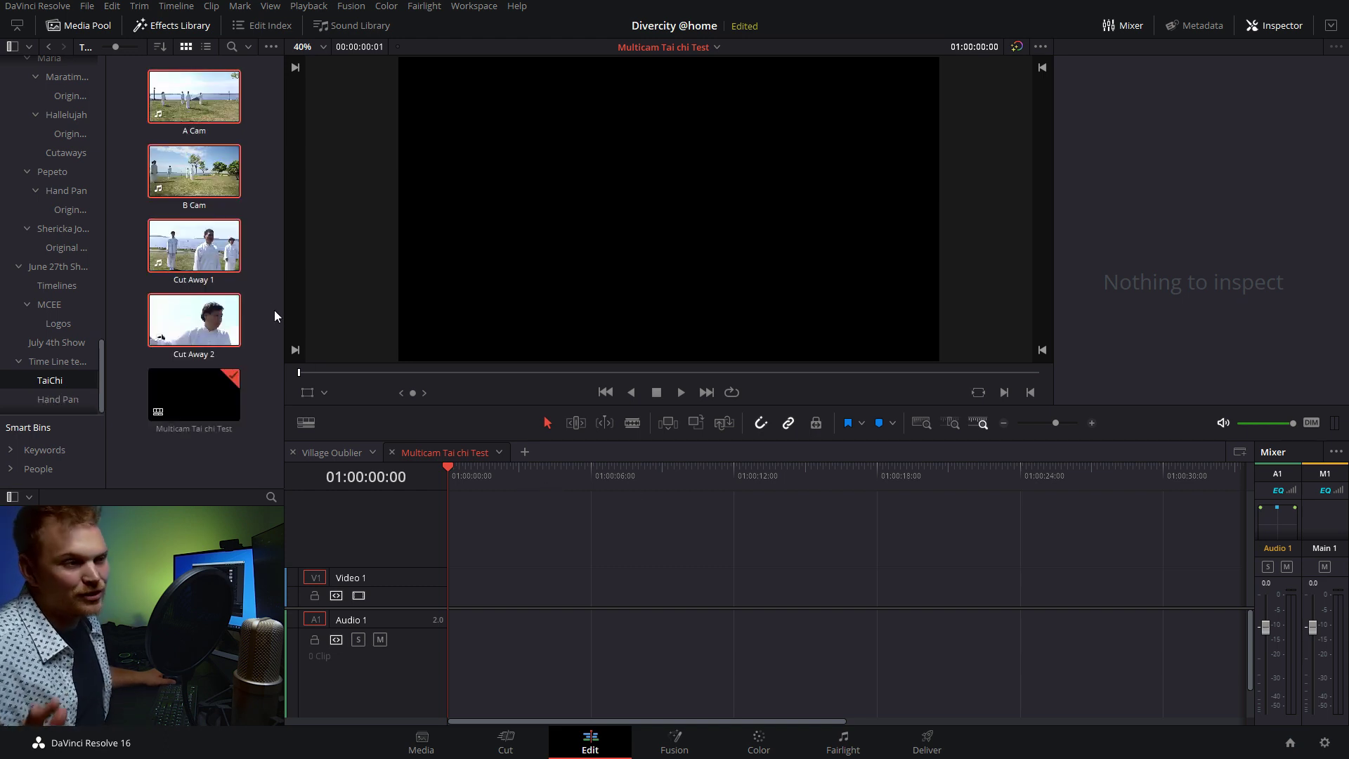
left_click(267, 302)
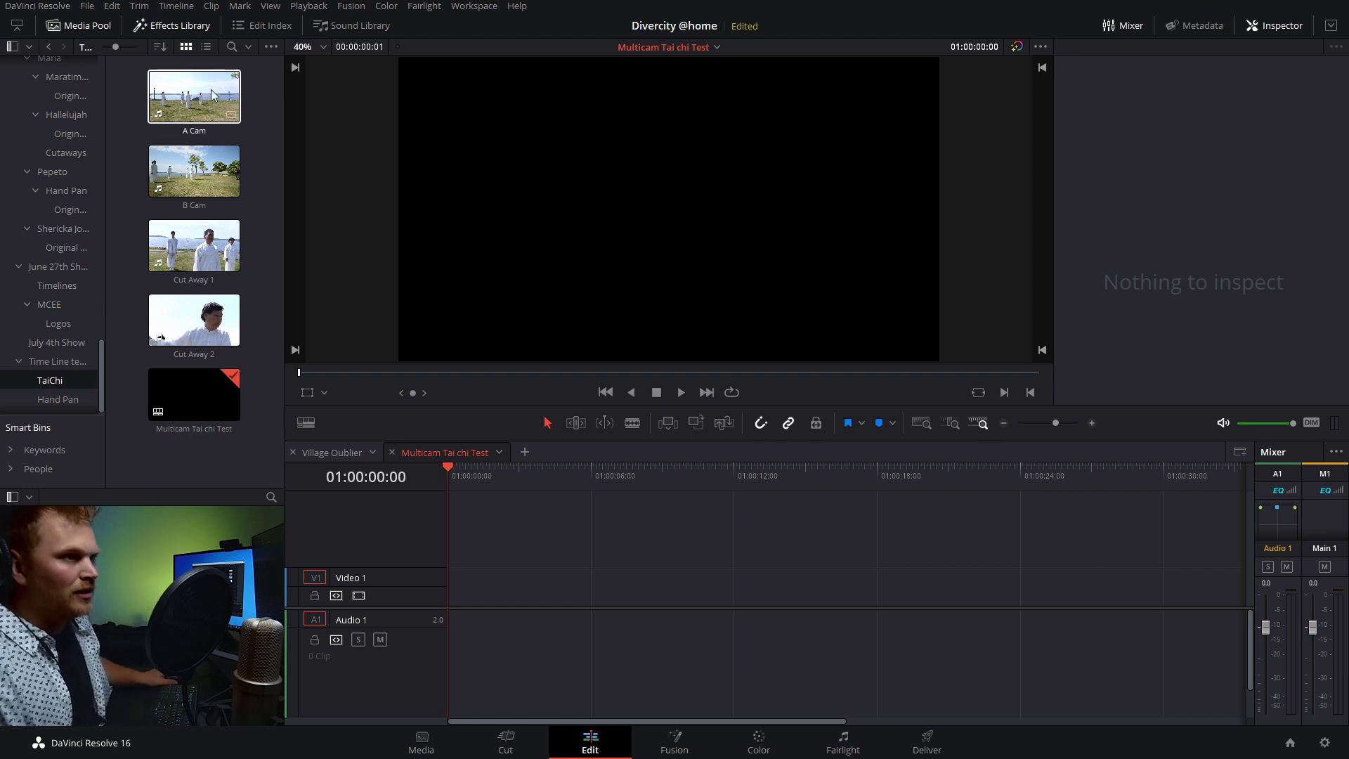
double_click(181, 178)
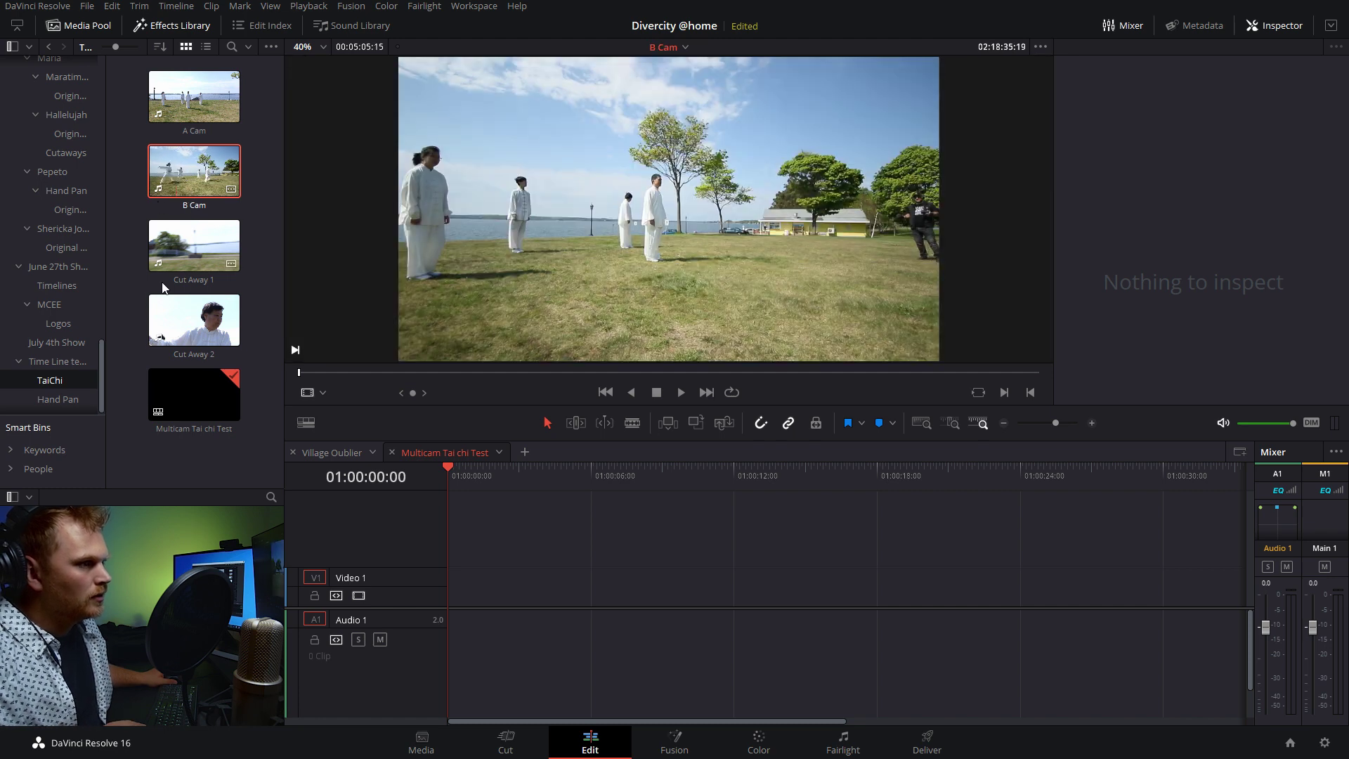
key("space")
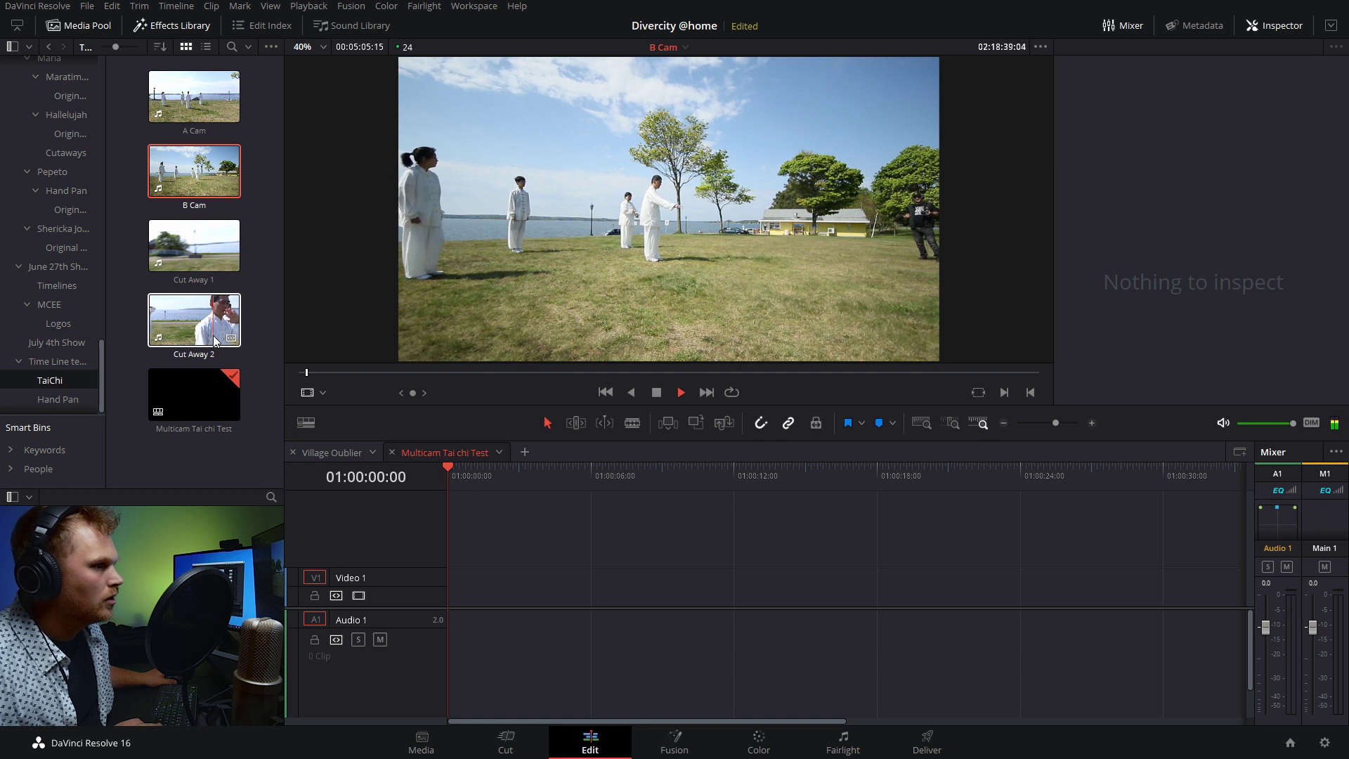
key("space")
key("shift+z")
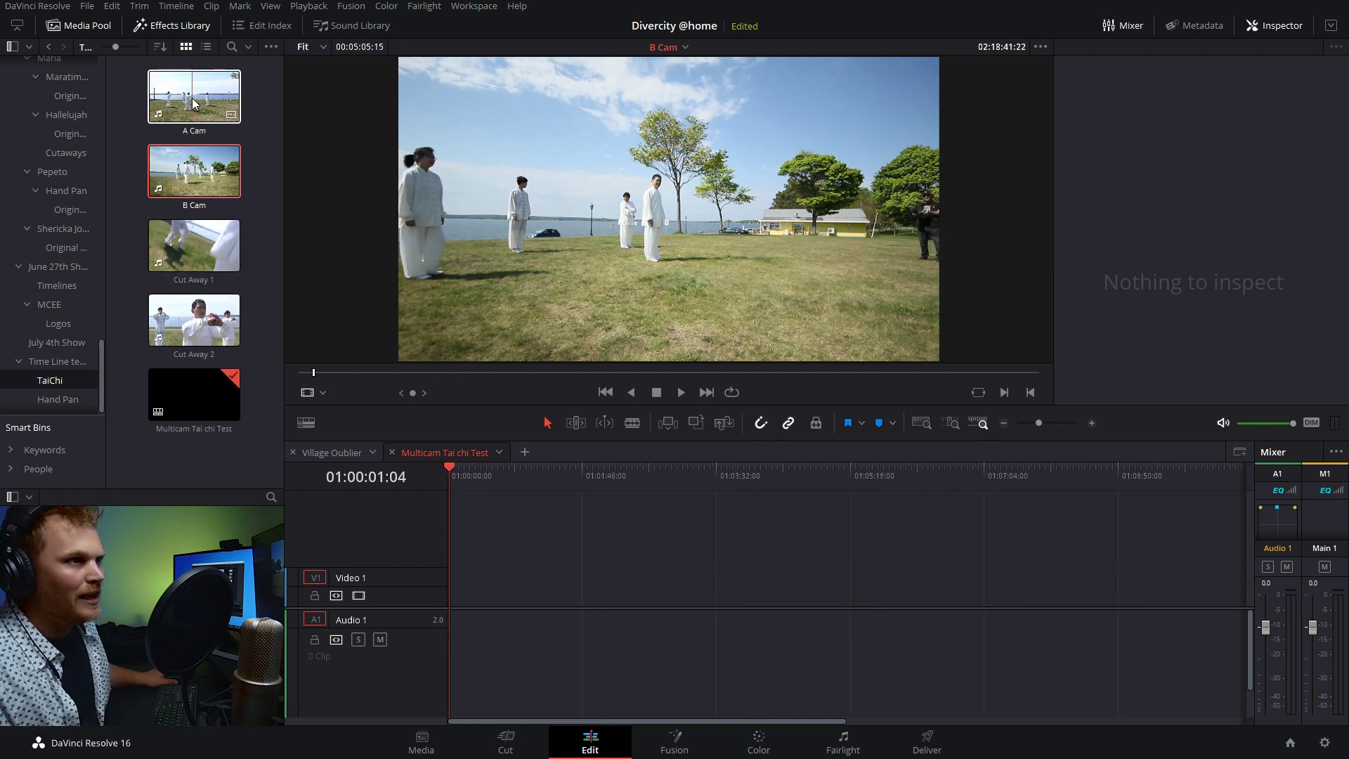
Step: Play back A Cam for review, then select Cut Away 2
left_click(218, 119)
key("space")
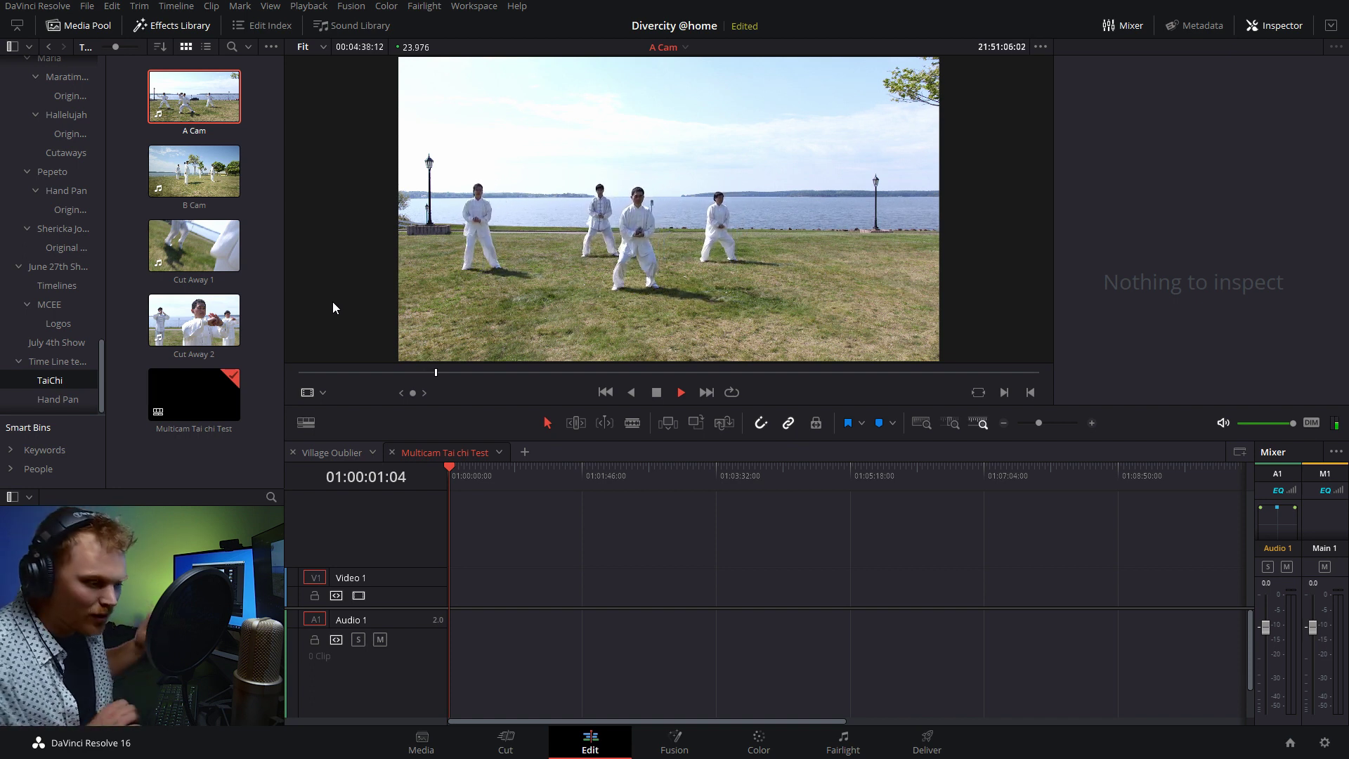
key("space")
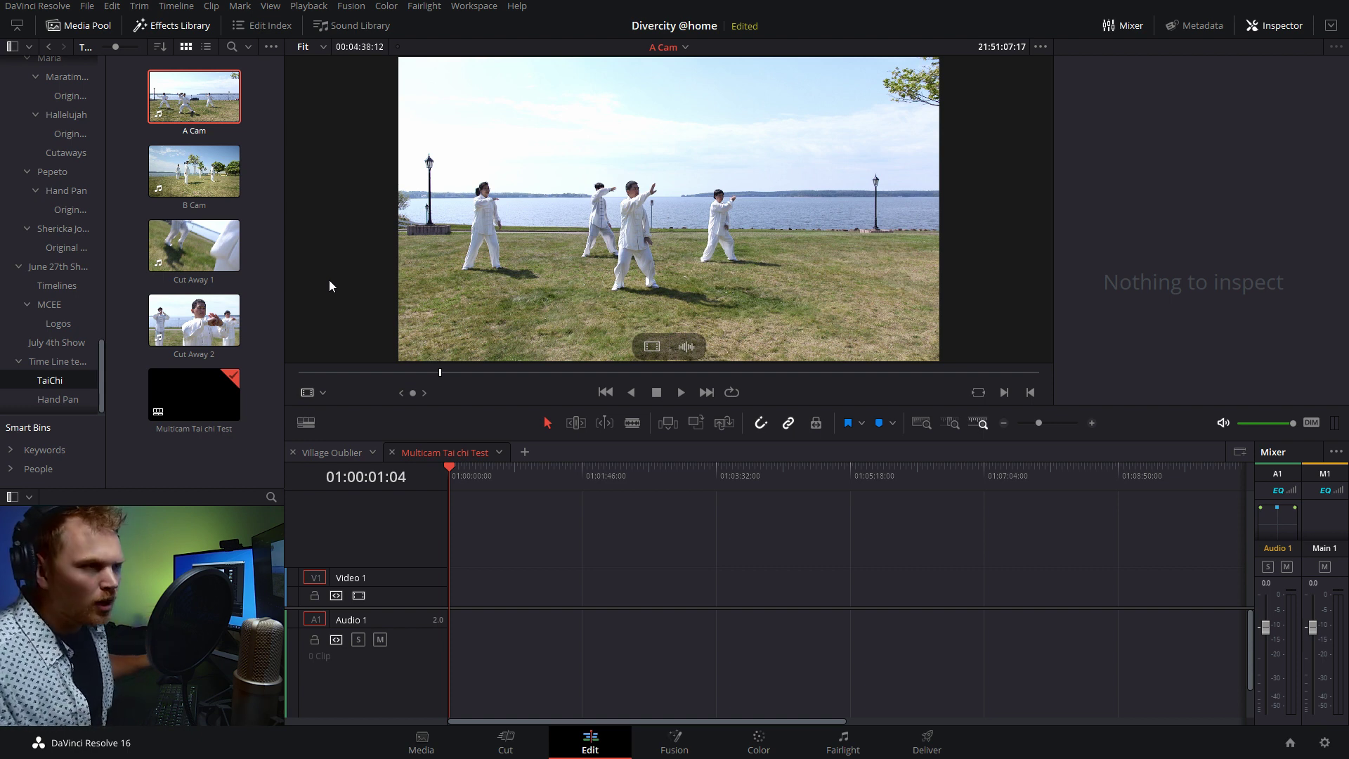
left_click(194, 320)
Step: Set A Cam and both cutaways' clip attributes to Mono audio from Embedded Channel 2
left_click(189, 250, "shift")
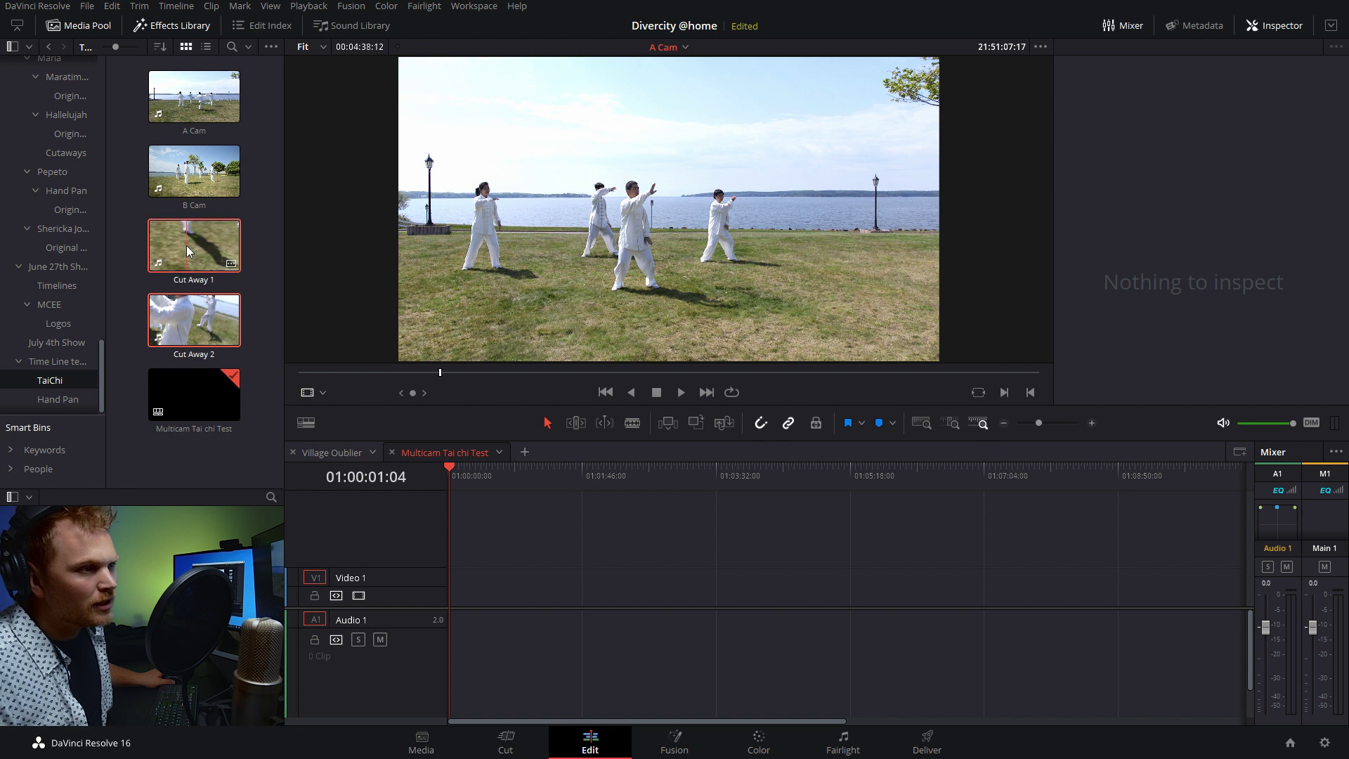
left_click(180, 102, "ctrl")
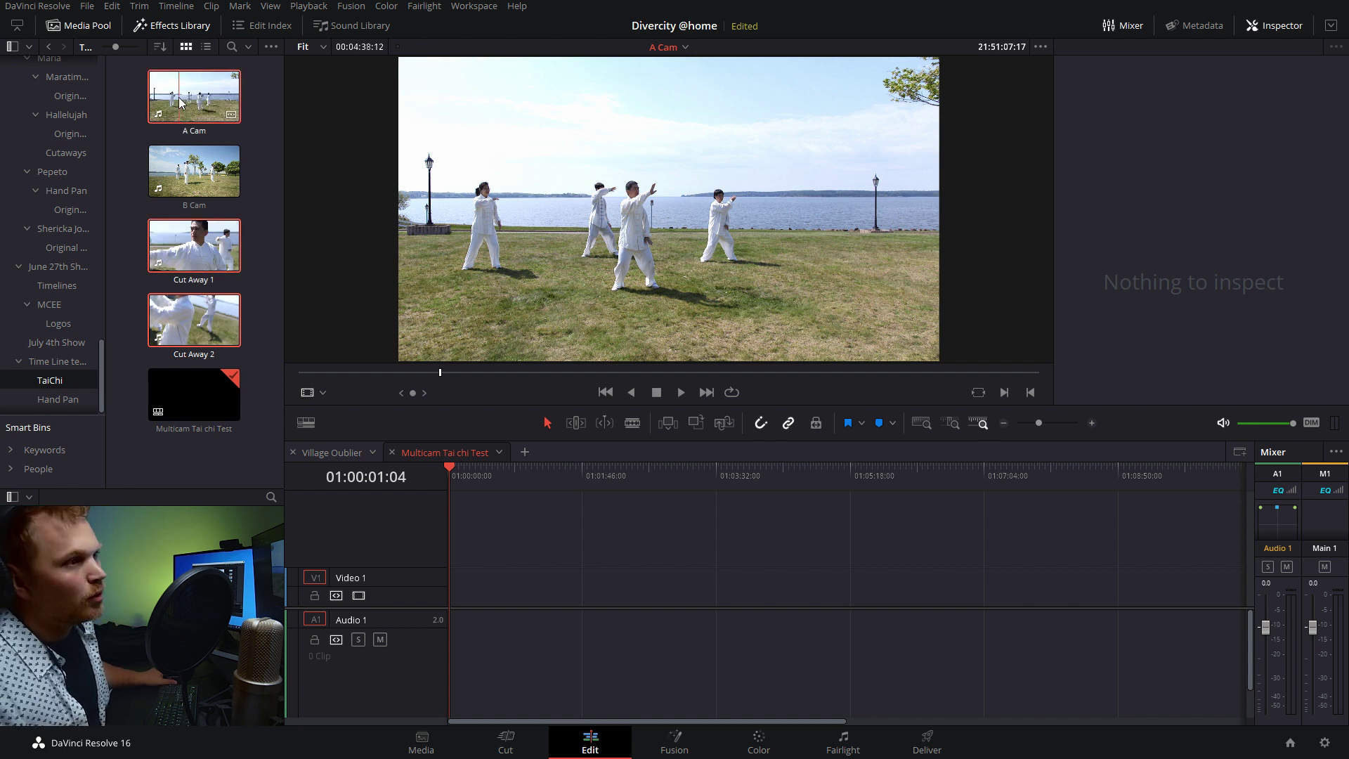
right_click(180, 102)
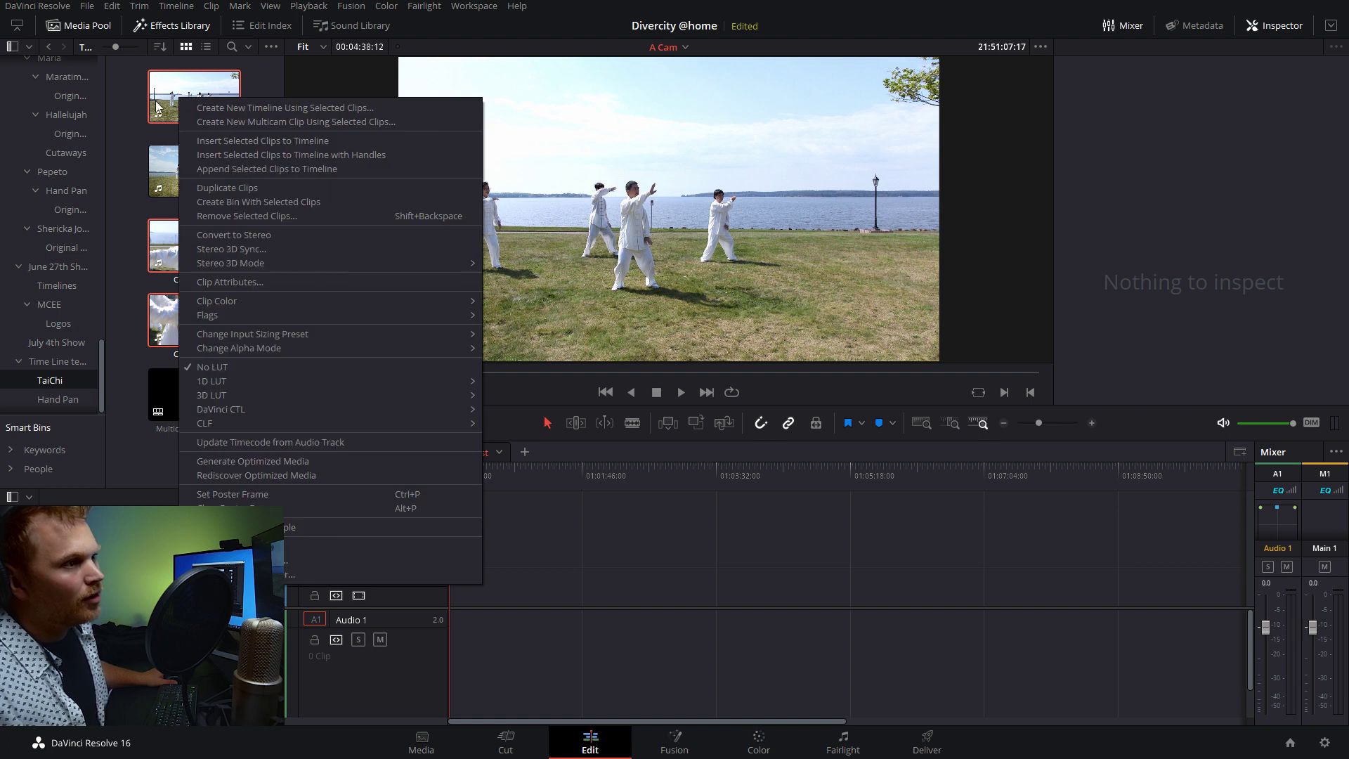
left_click(252, 282)
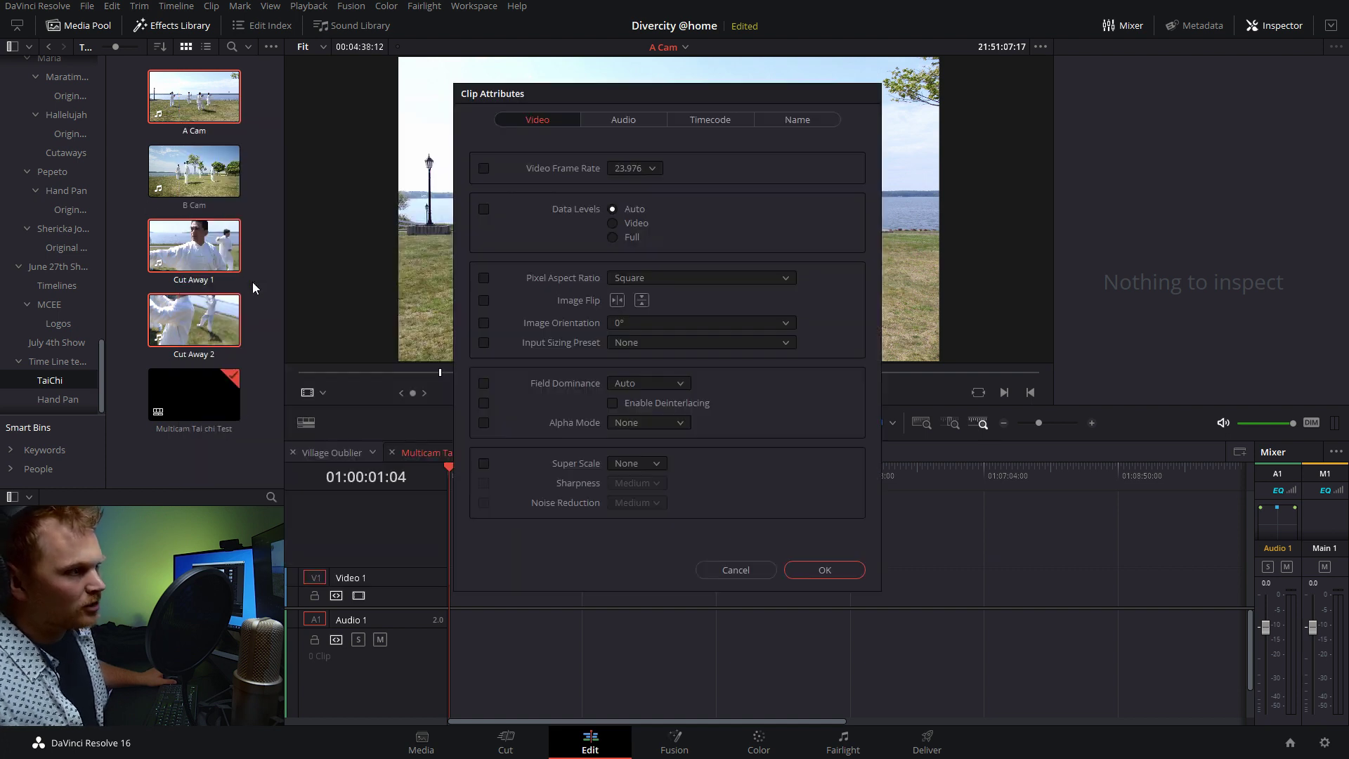
left_click(625, 120)
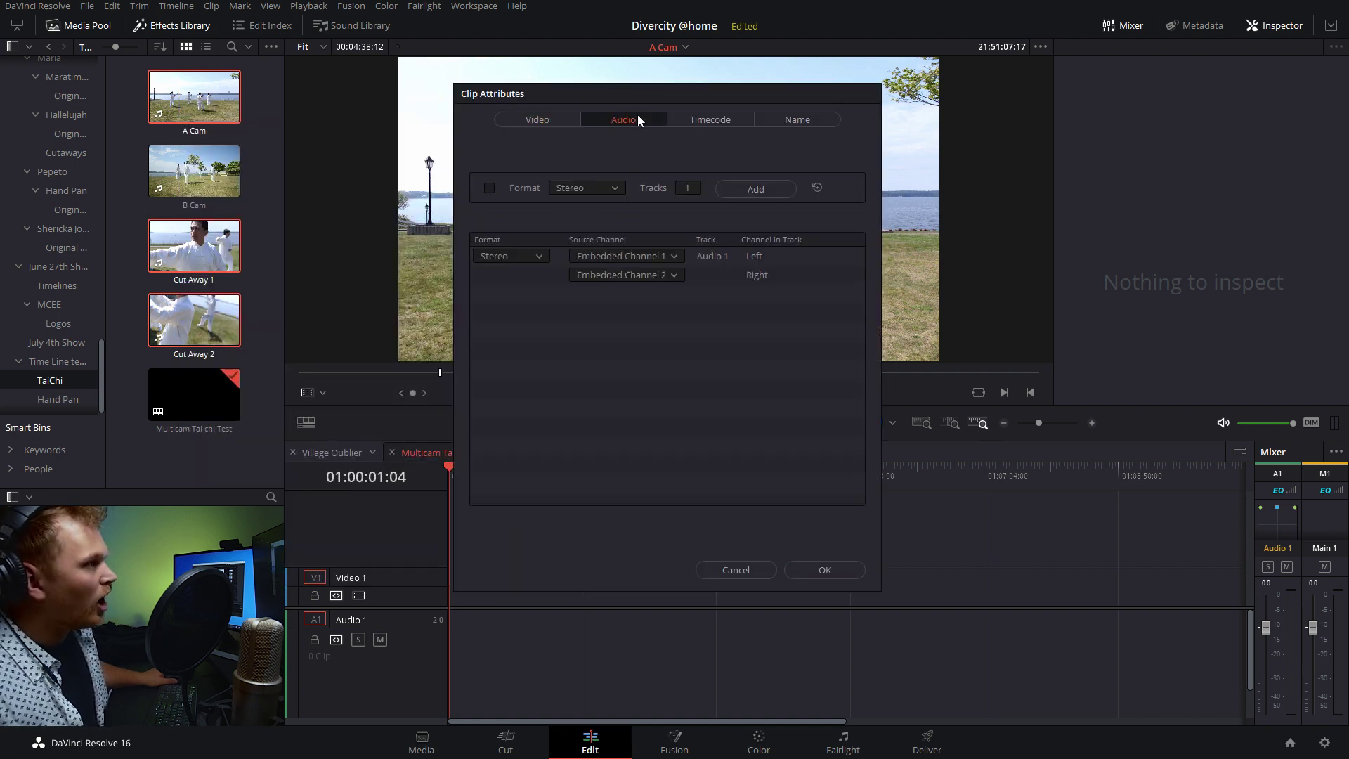
left_click(540, 256)
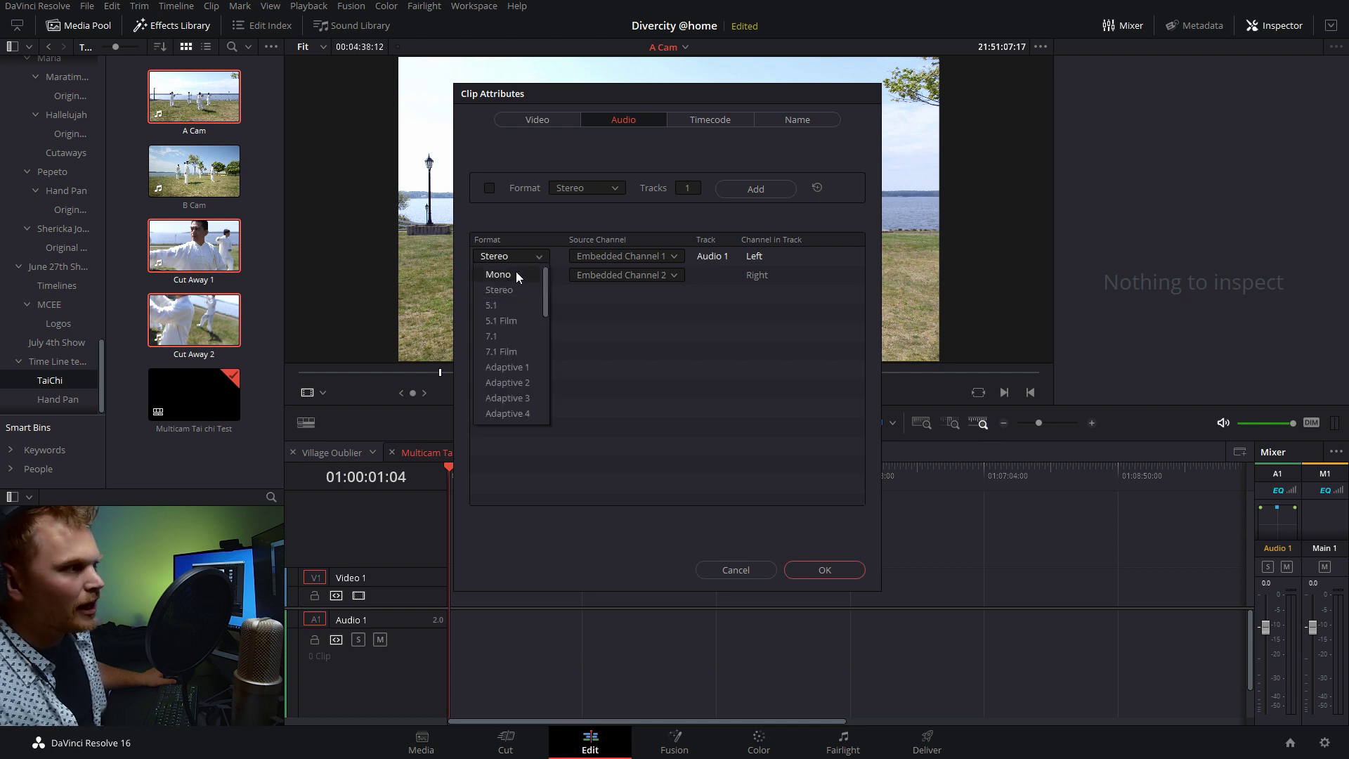
left_click(516, 275)
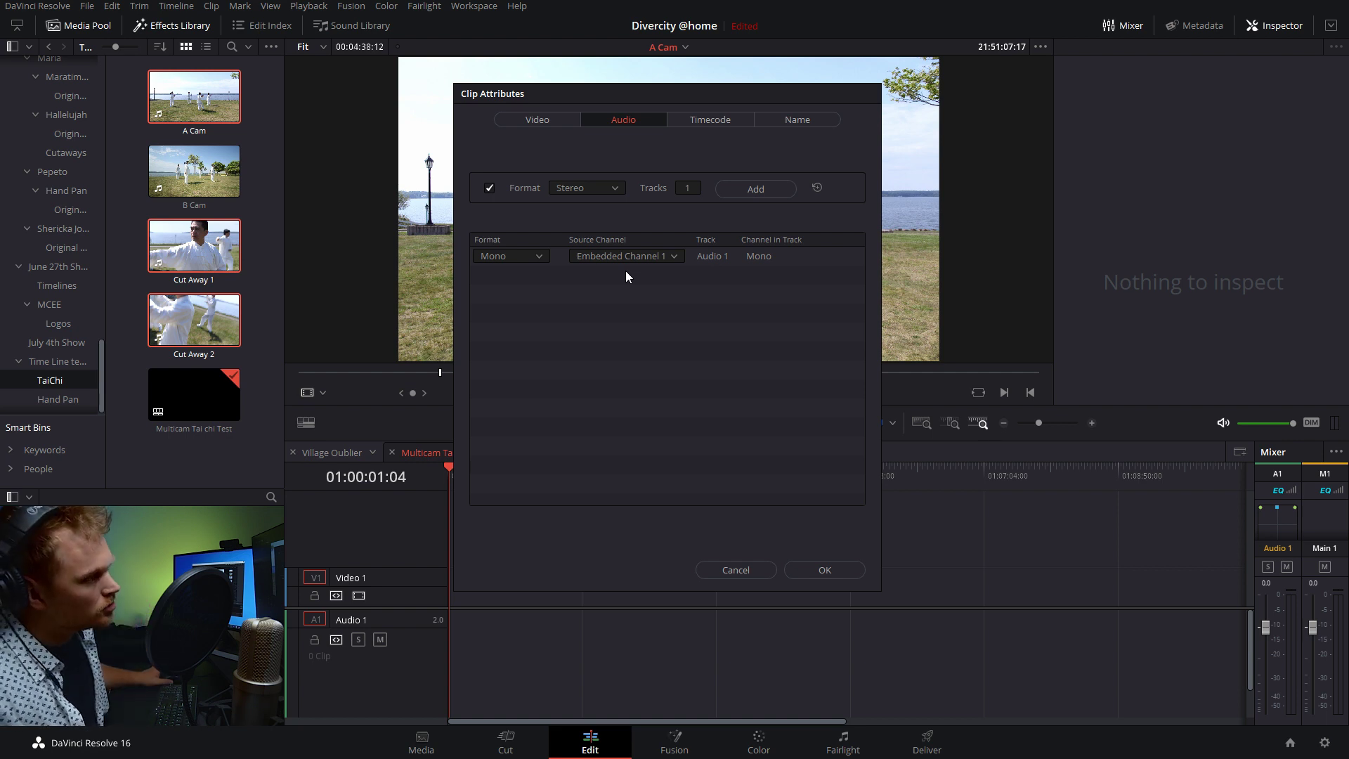
left_click(673, 257)
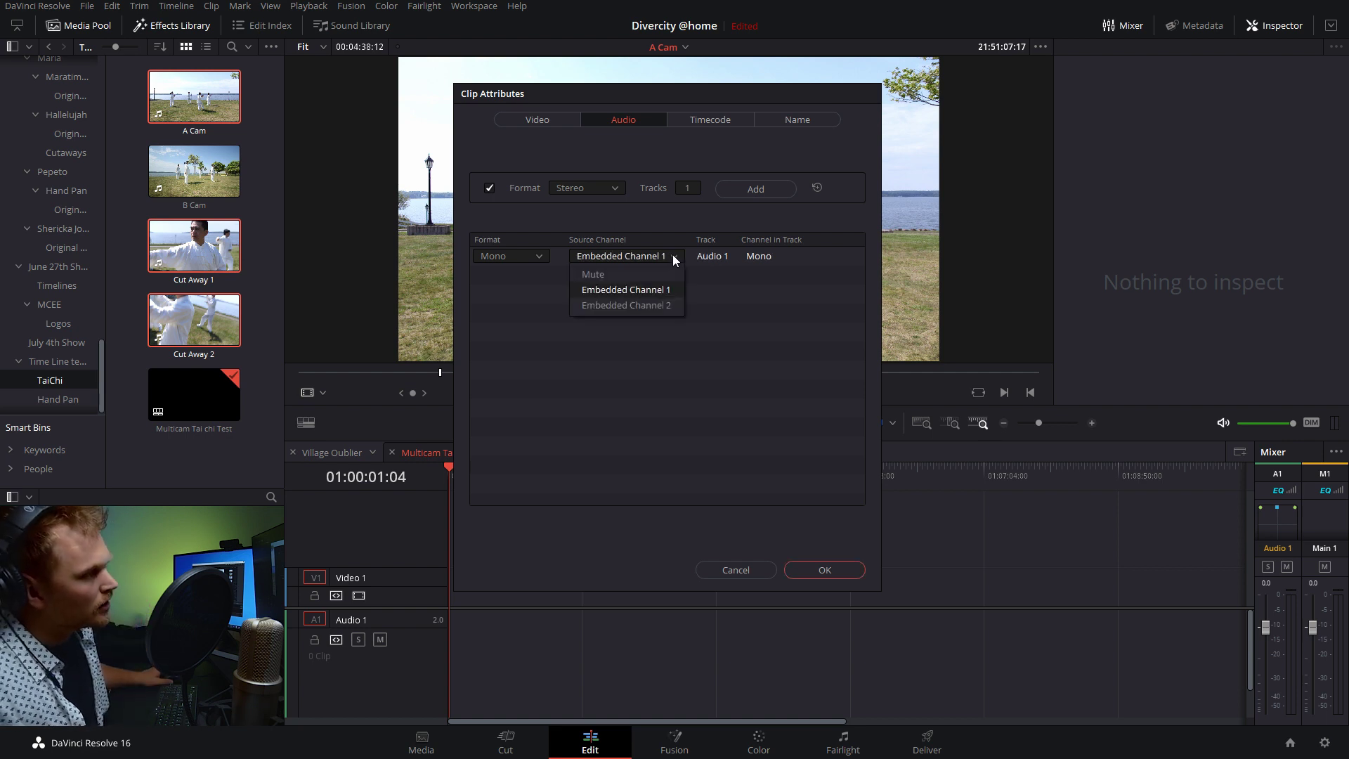
left_click(628, 305)
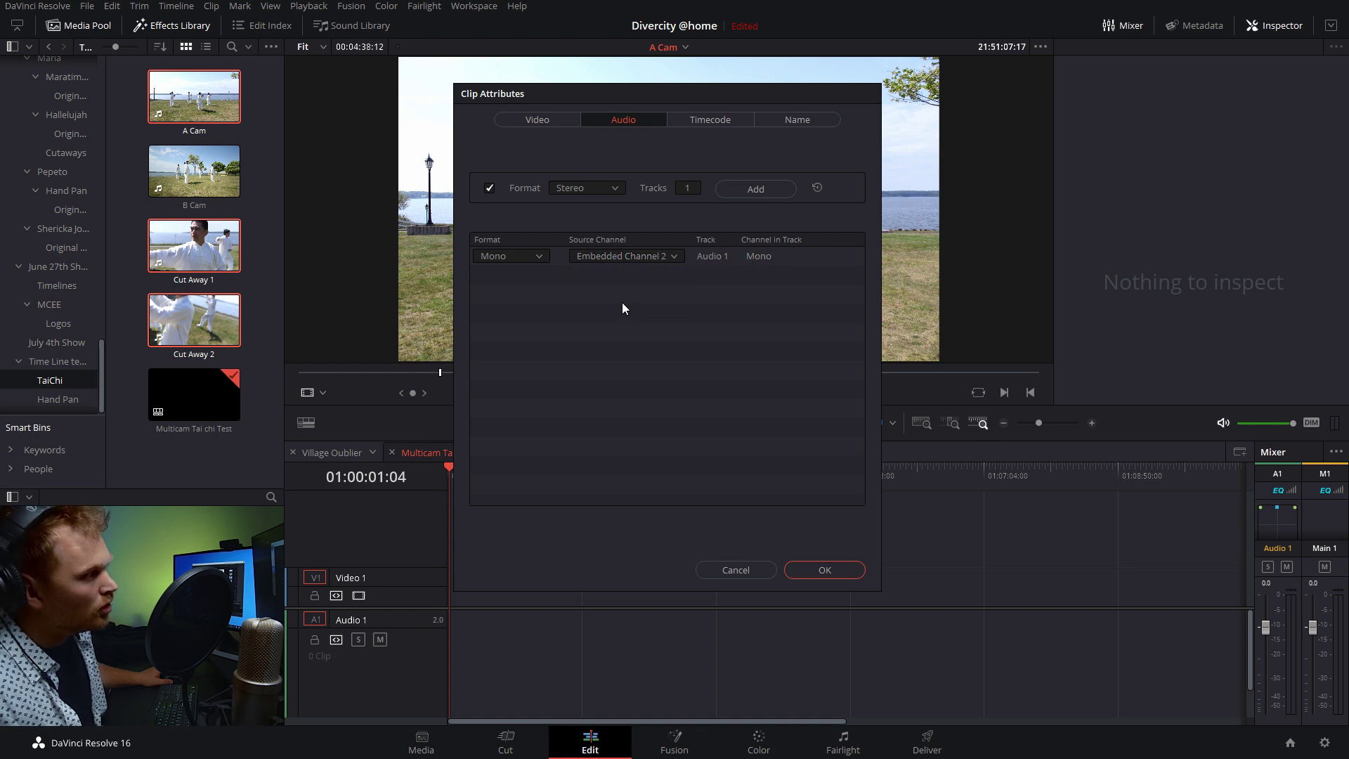
left_click(825, 570)
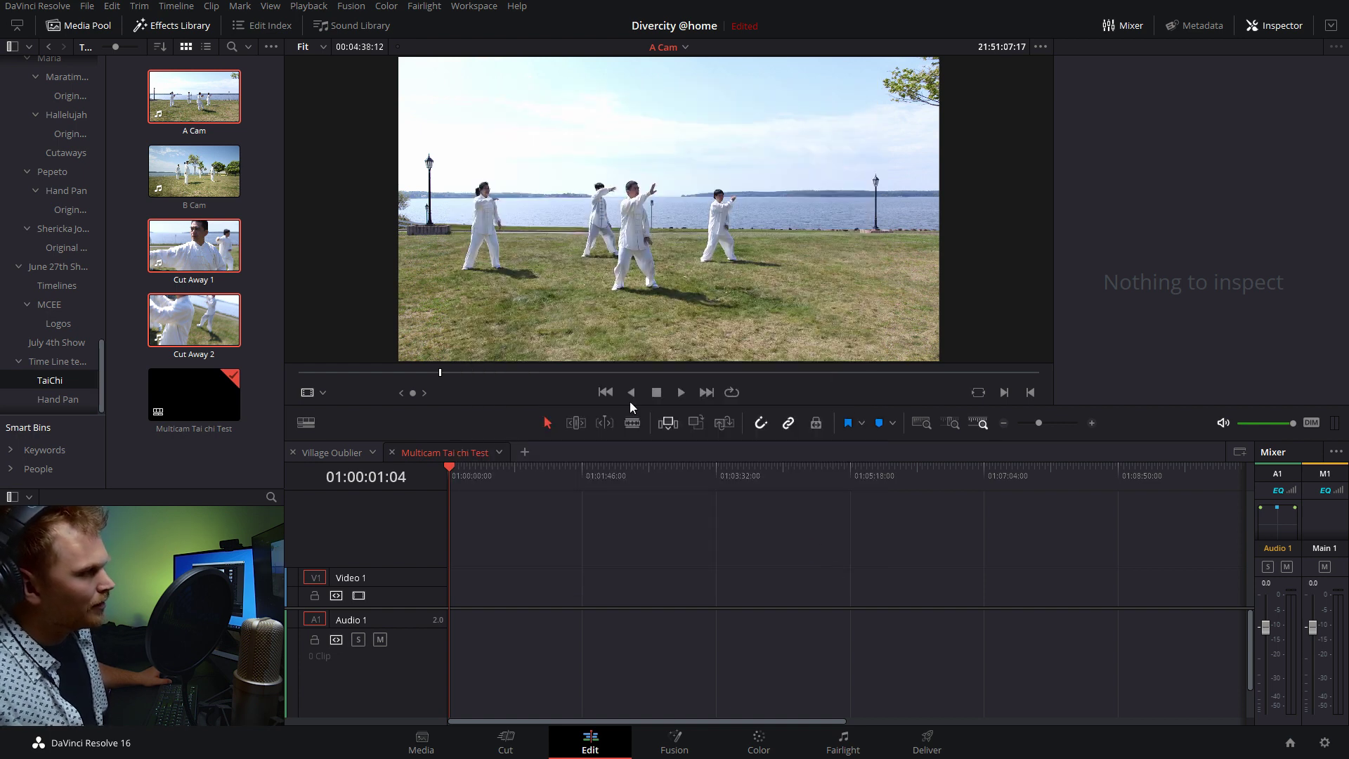
Step: Preview A Cam alone from earlier in its footage
left_click(184, 101)
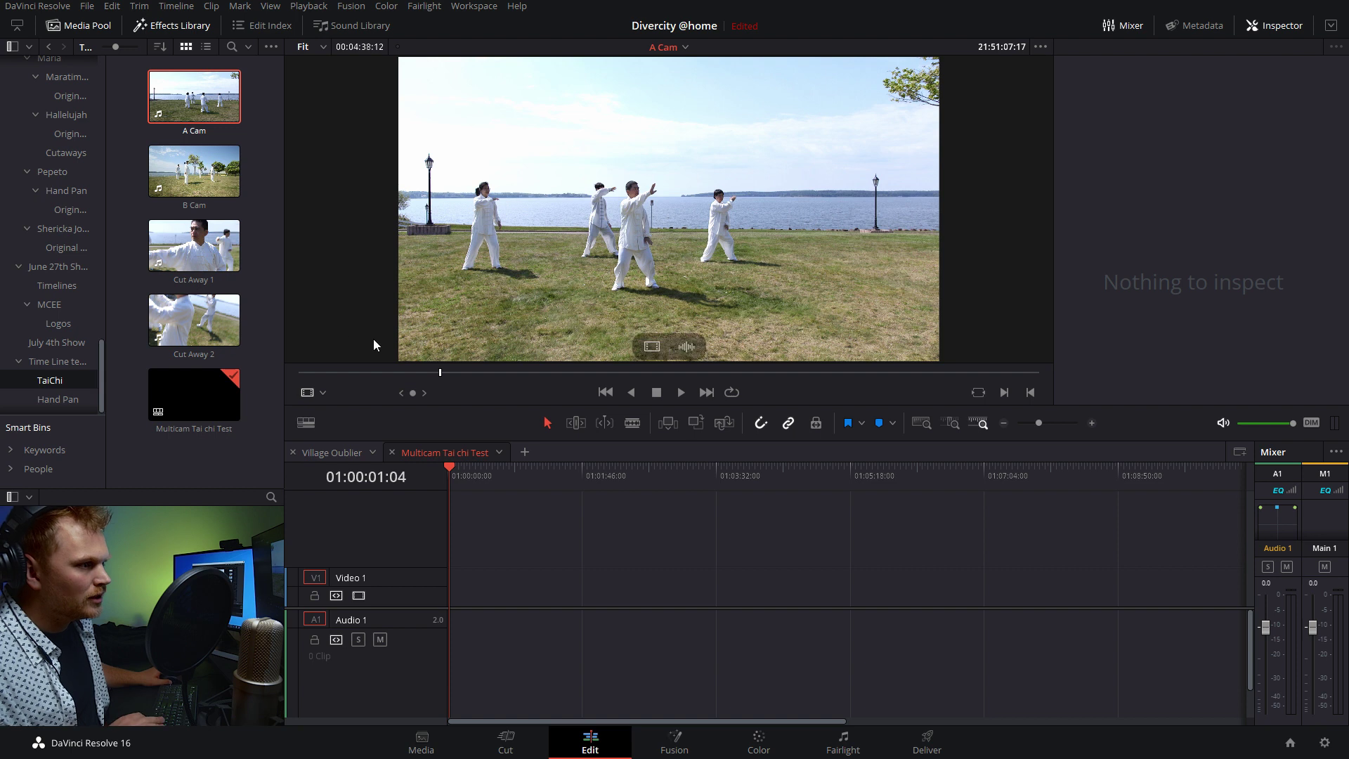
left_click(393, 371)
key("space")
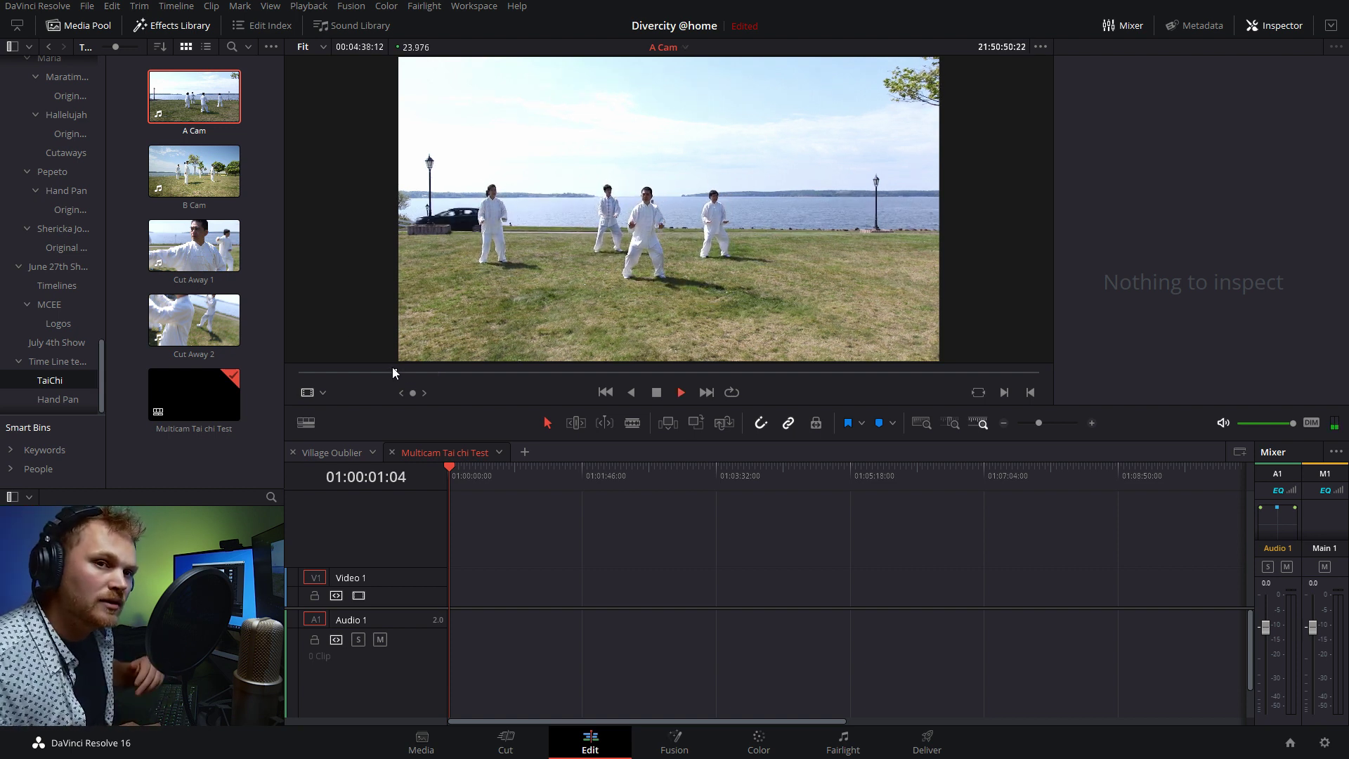
key("space")
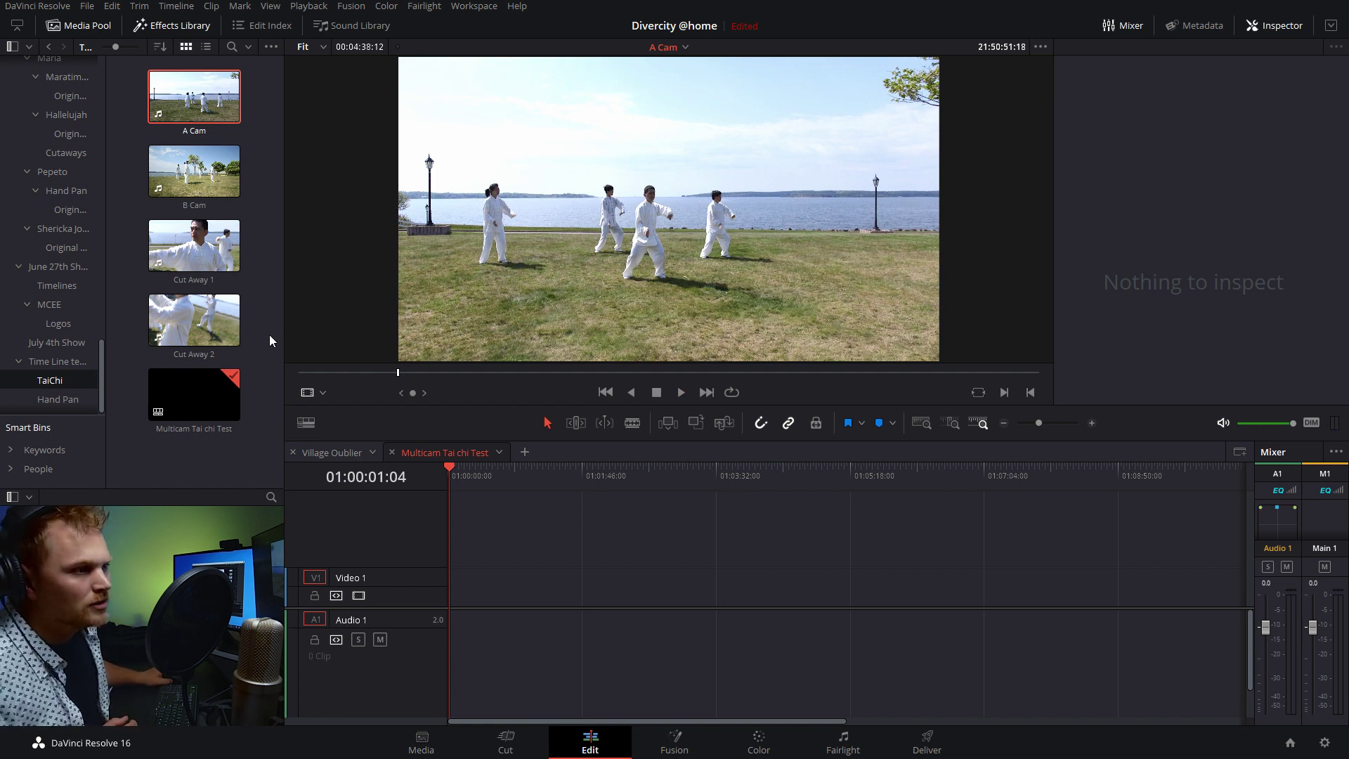
Step: Create the sound-synced A Cam Multicam clip from all four camera clips, accepting the no-match warning
left_click_drag(269, 335, 177, 87)
right_click(206, 95)
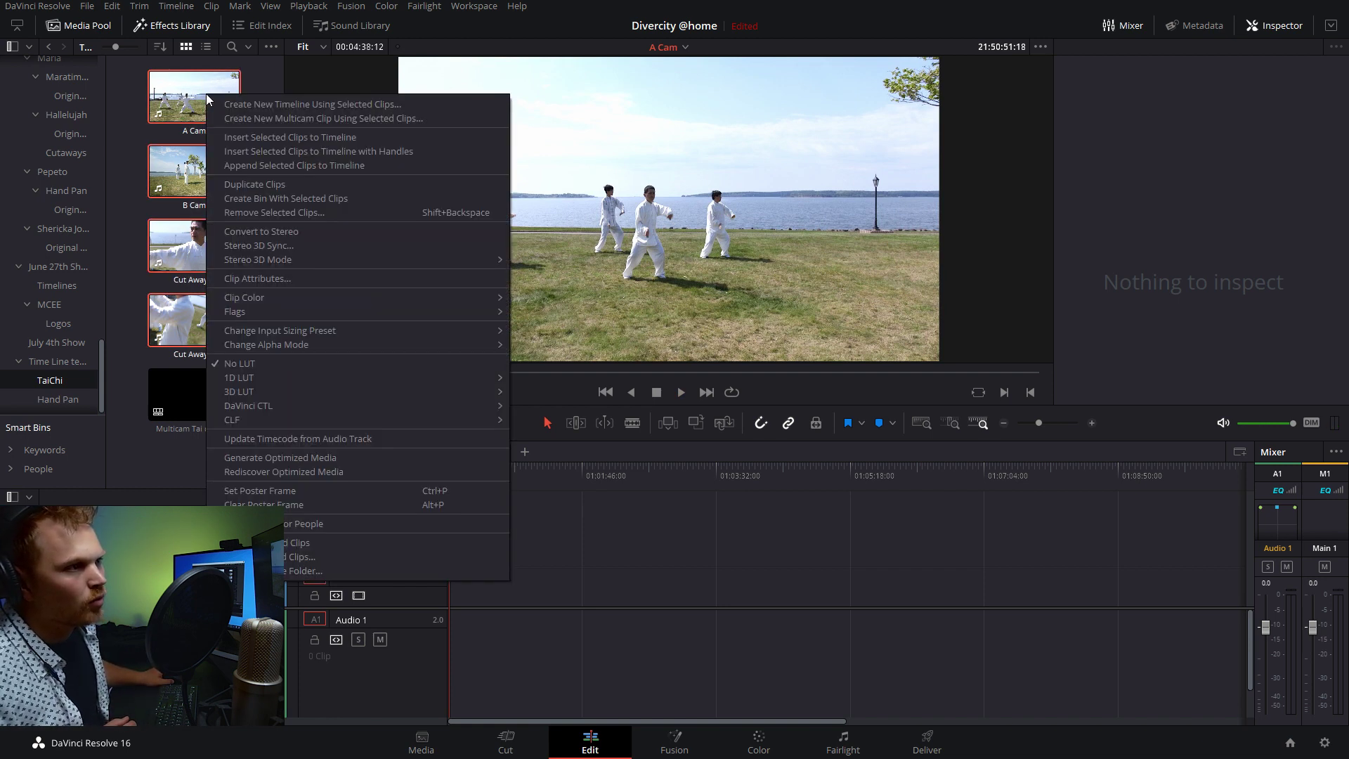
left_click(298, 120)
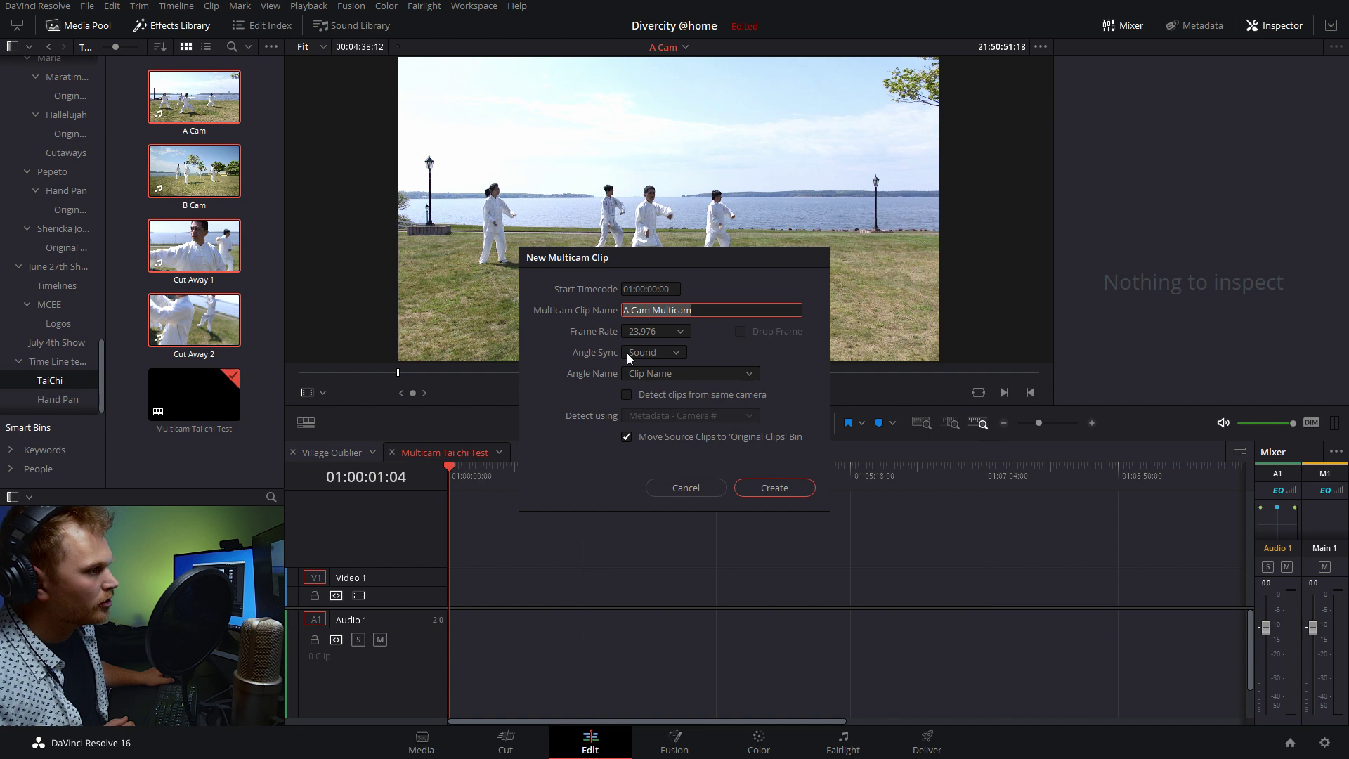
left_click(775, 488)
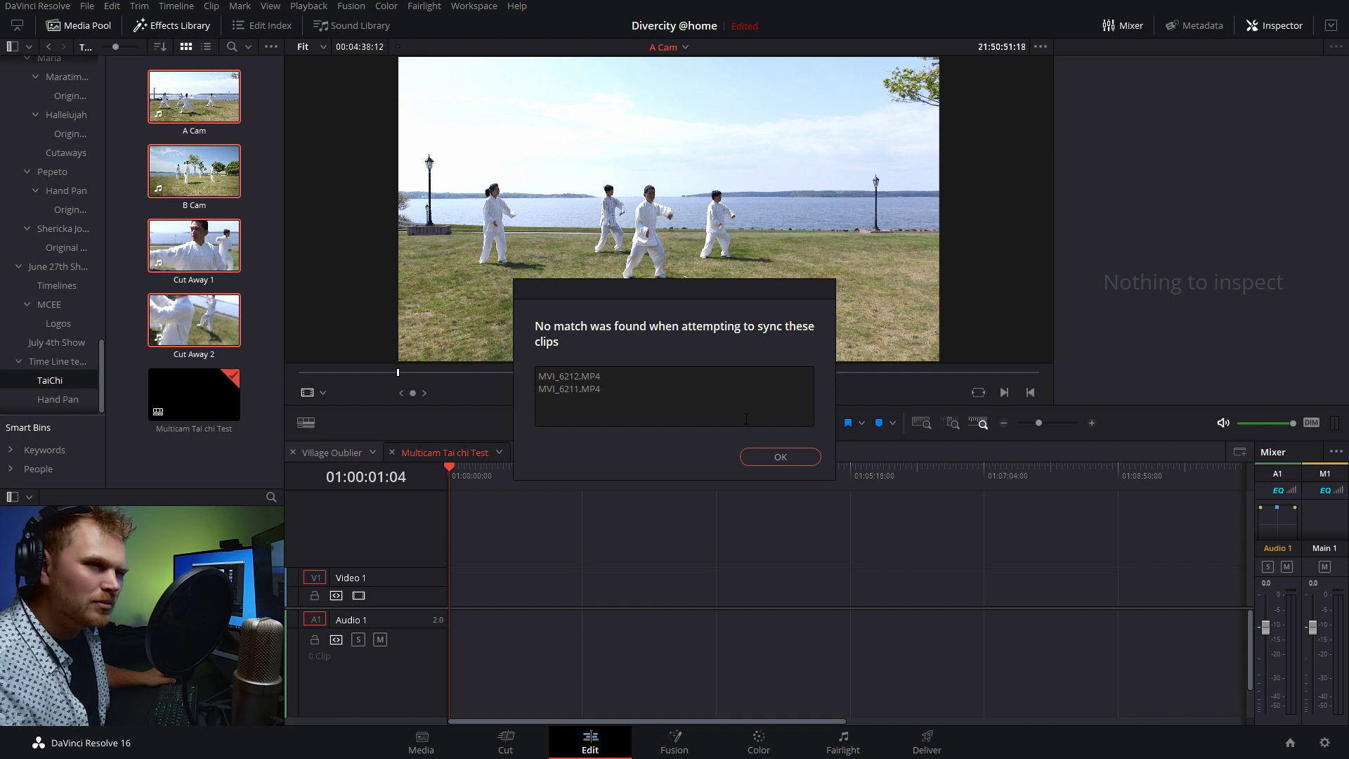
left_click(778, 457)
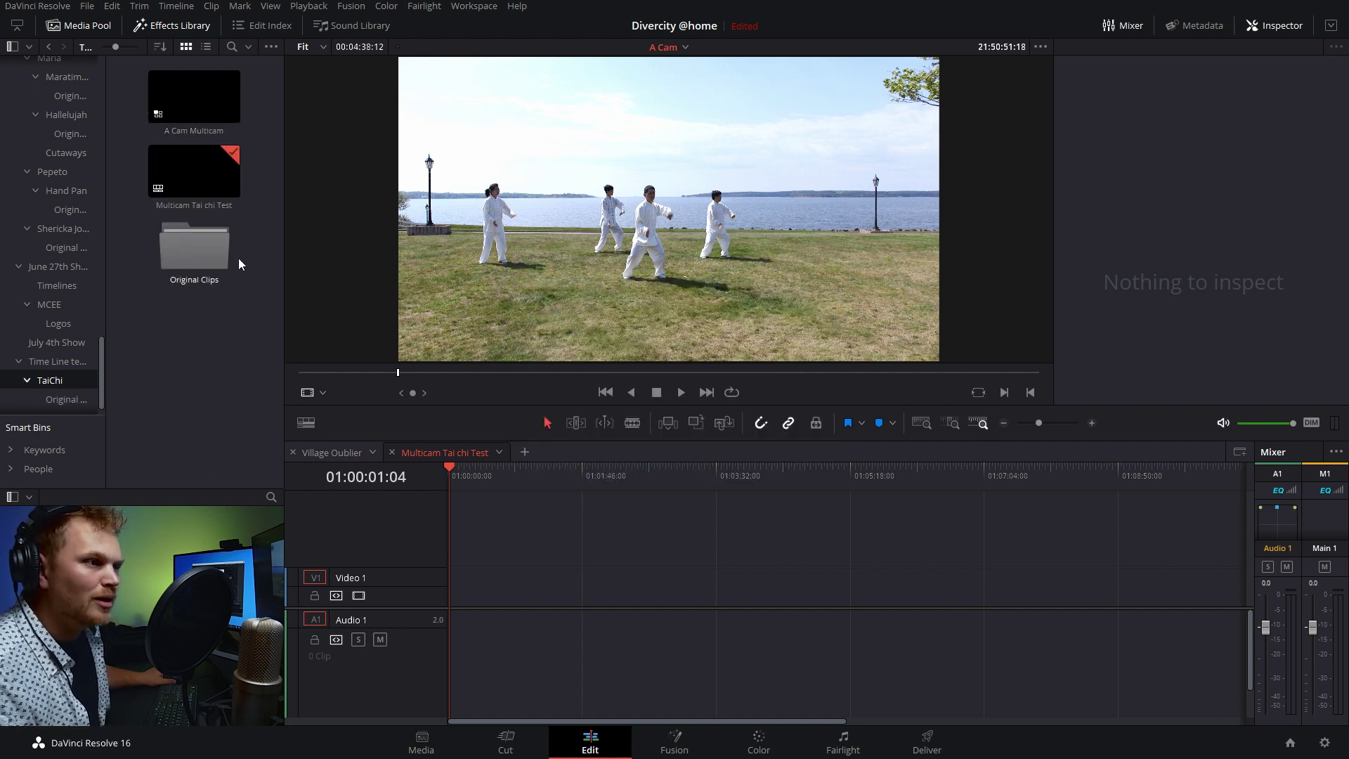
Step: Place A Cam Multicam on the Multicam Tai chi Test timeline, select it, and hide the Media Pool
double_click(193, 252)
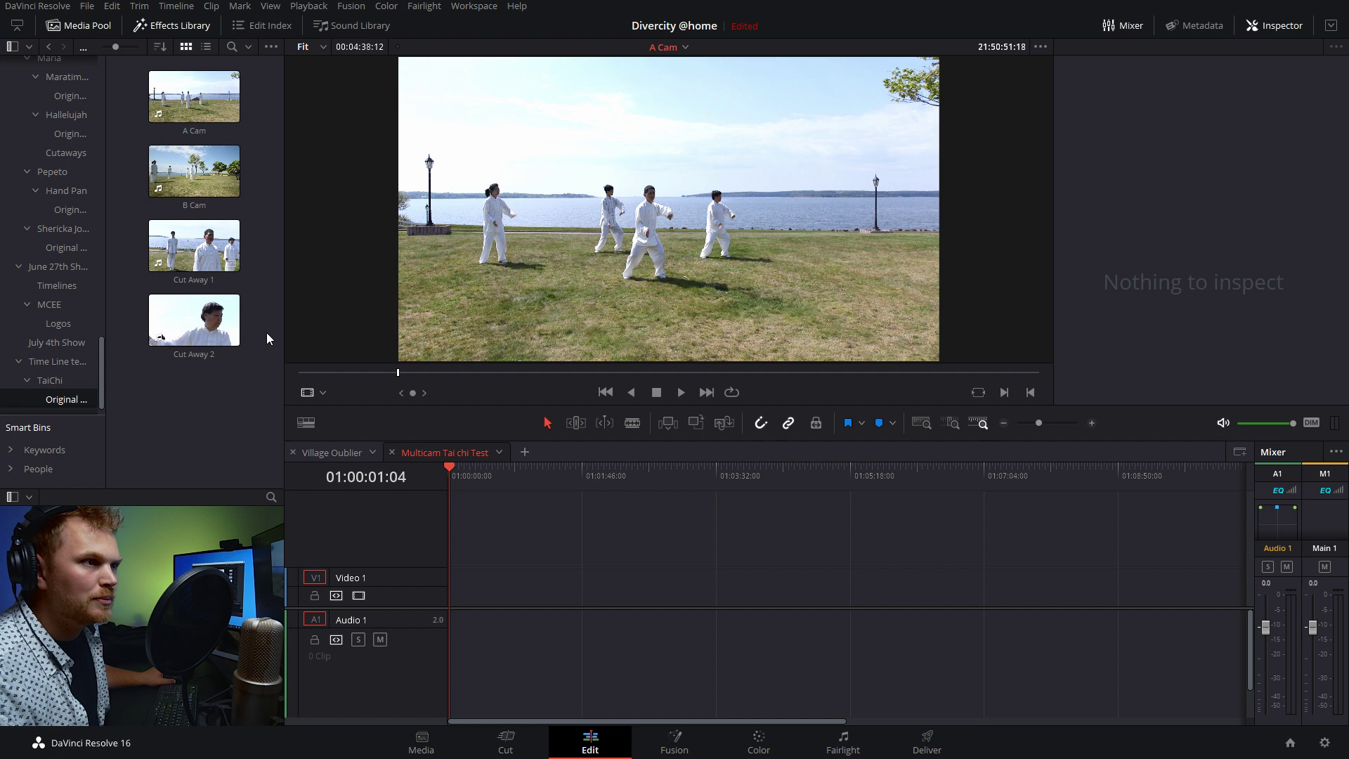
left_click(47, 46)
left_click_drag(193, 97, 453, 625)
left_click(604, 476)
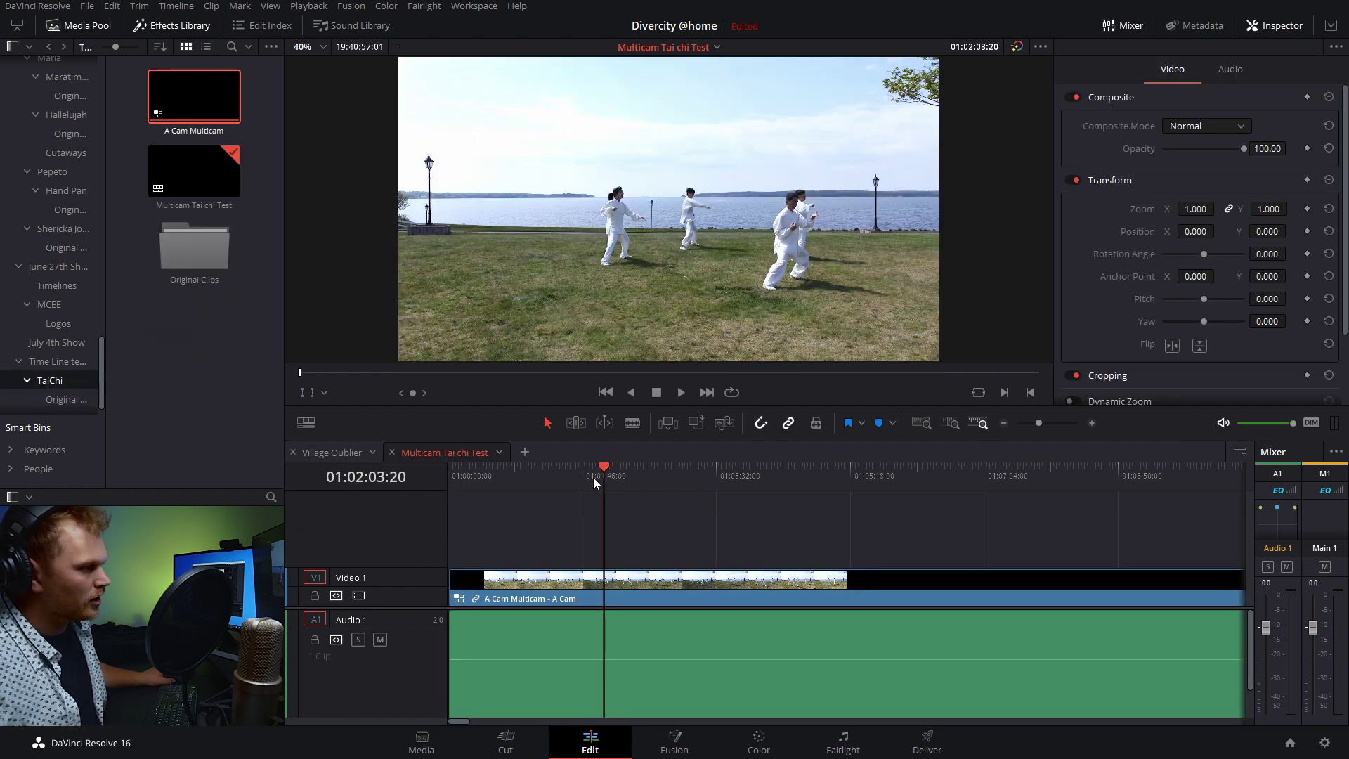
scroll(601, 570, "up", 2)
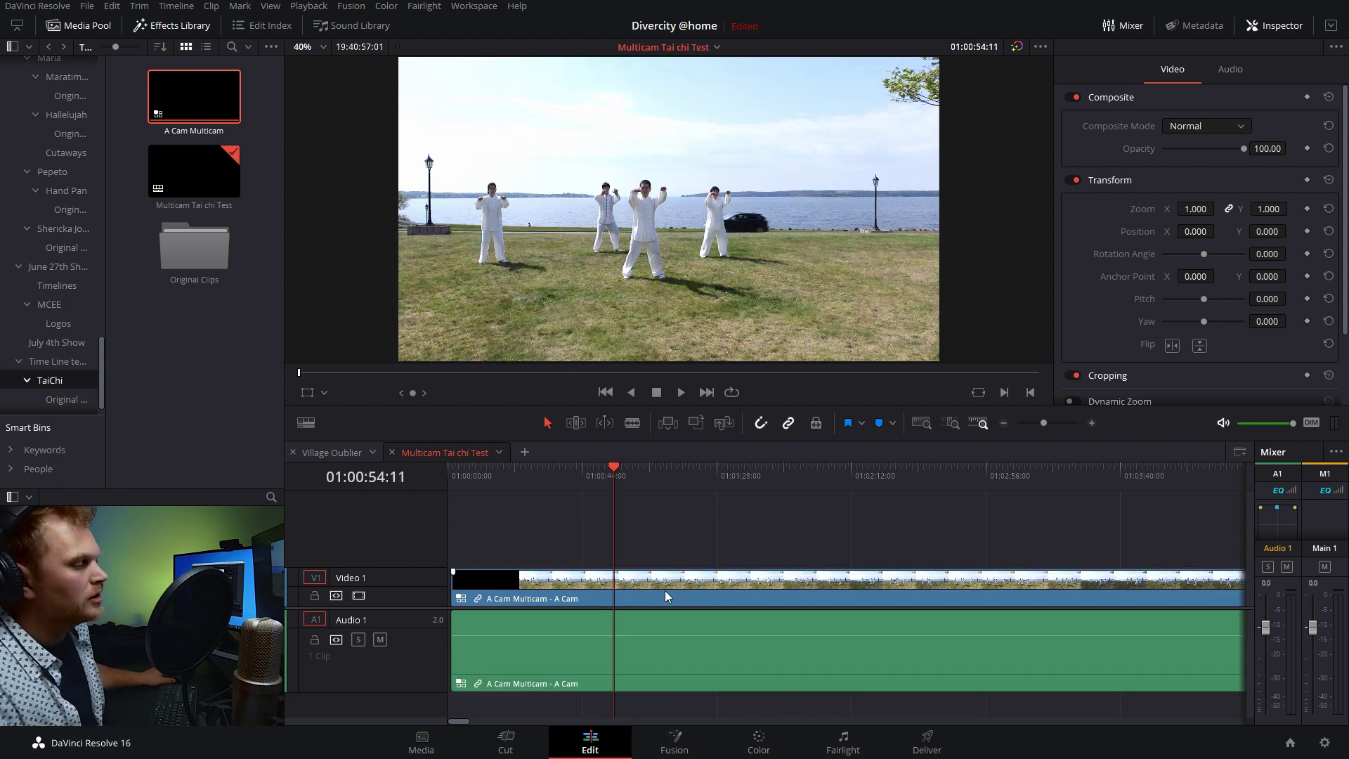
left_click(666, 593)
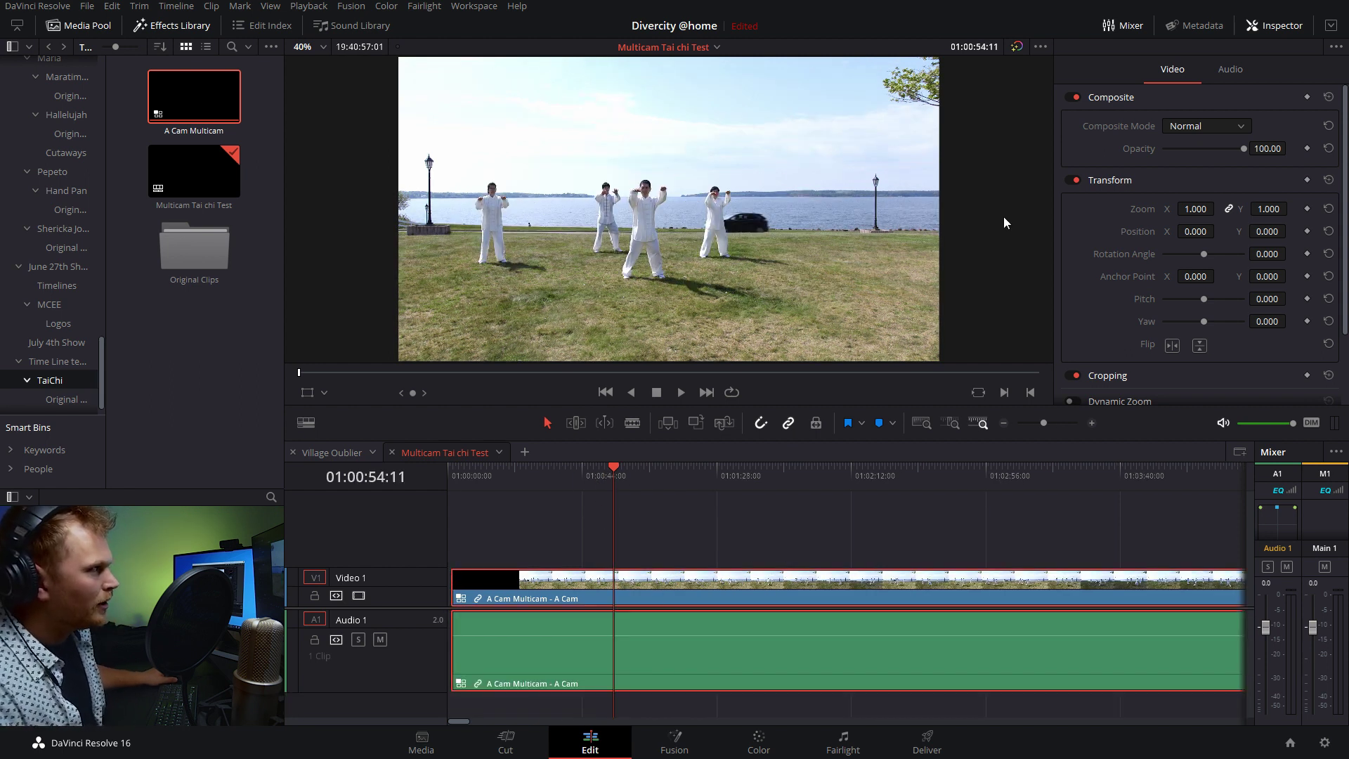
left_click(83, 28)
Step: Hide the Effects Library and Inspector, switch to dual viewers, and set the source viewer to Multicam
left_click(172, 25)
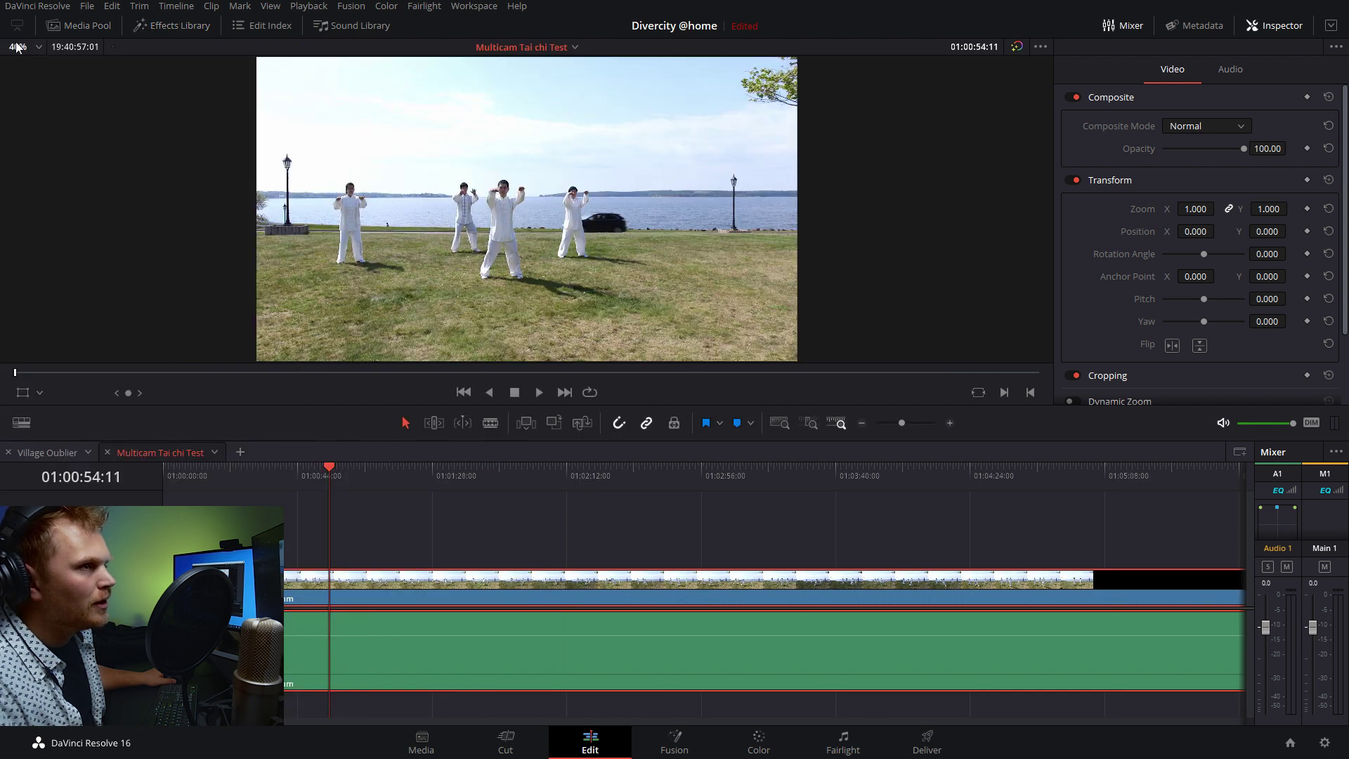
left_click(1263, 24)
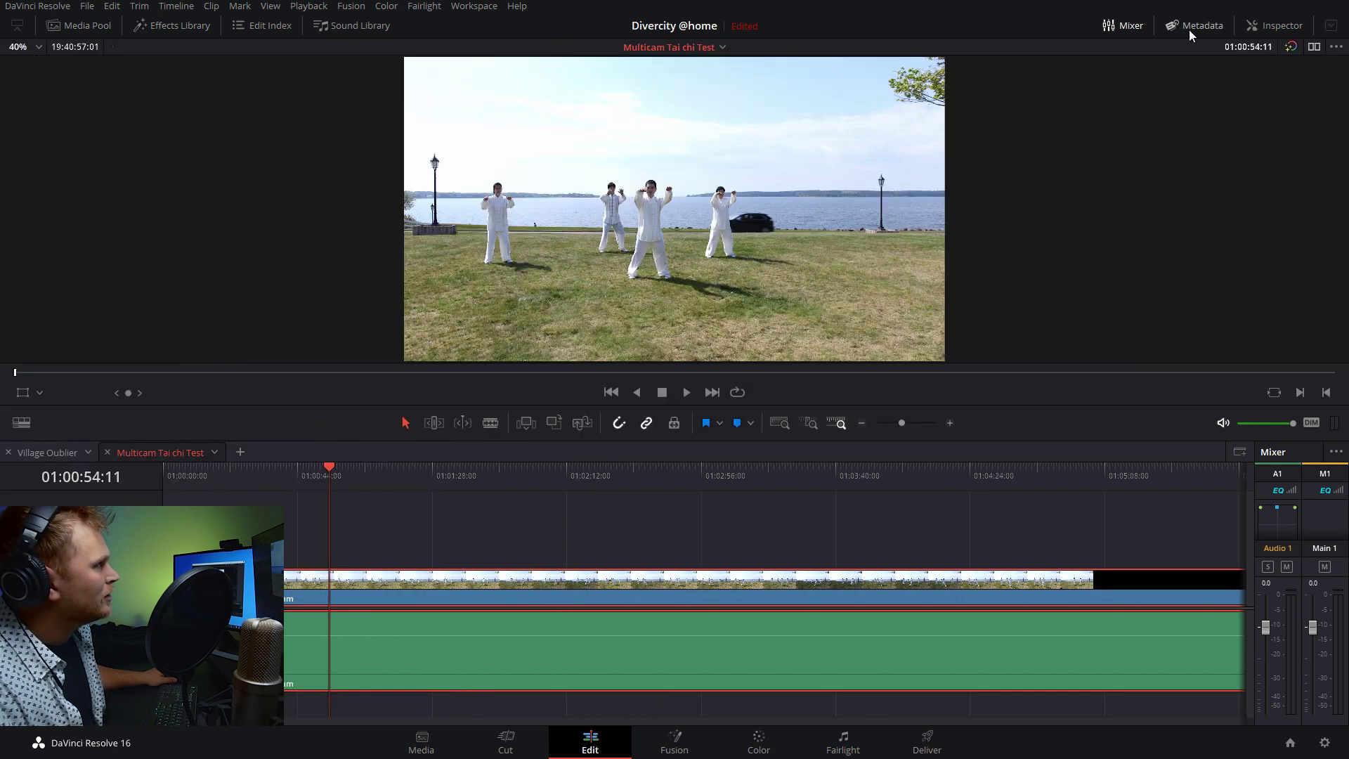
left_click(1314, 47)
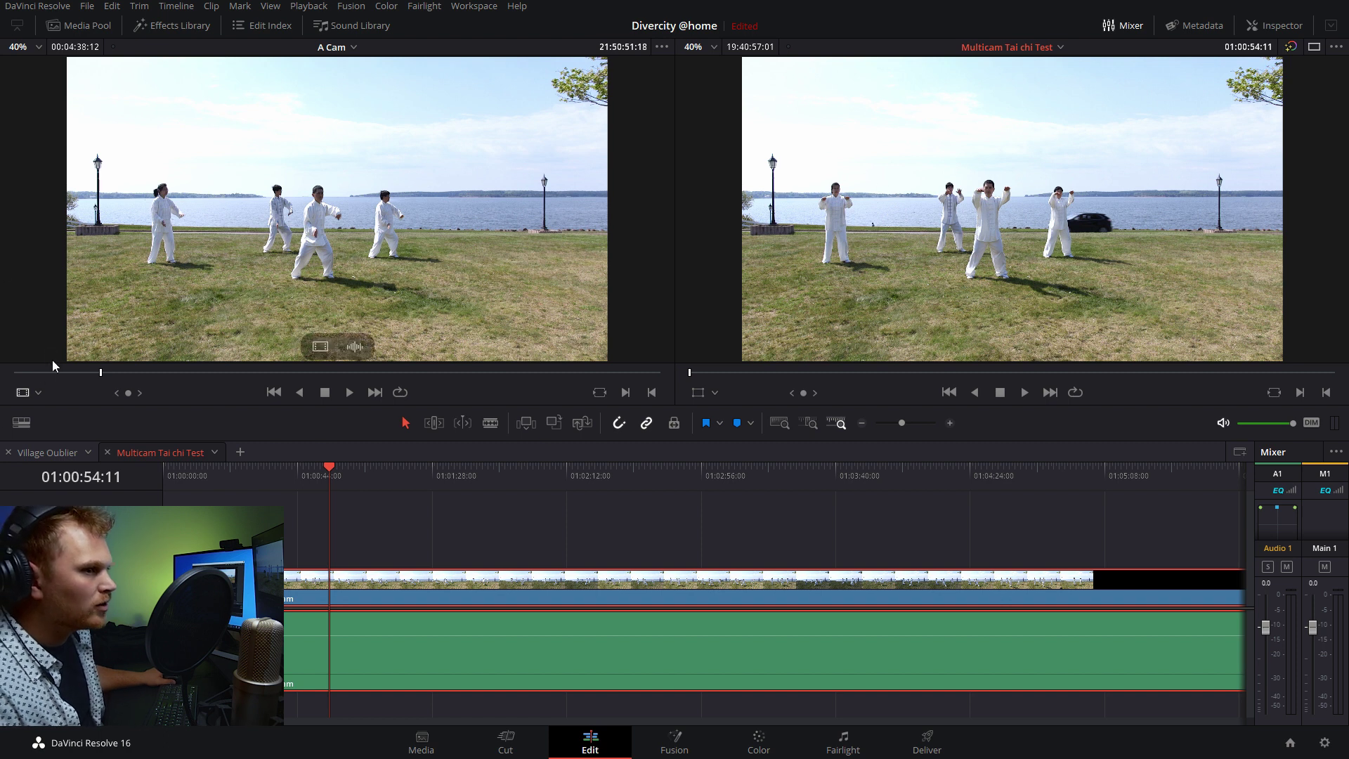
left_click(32, 392)
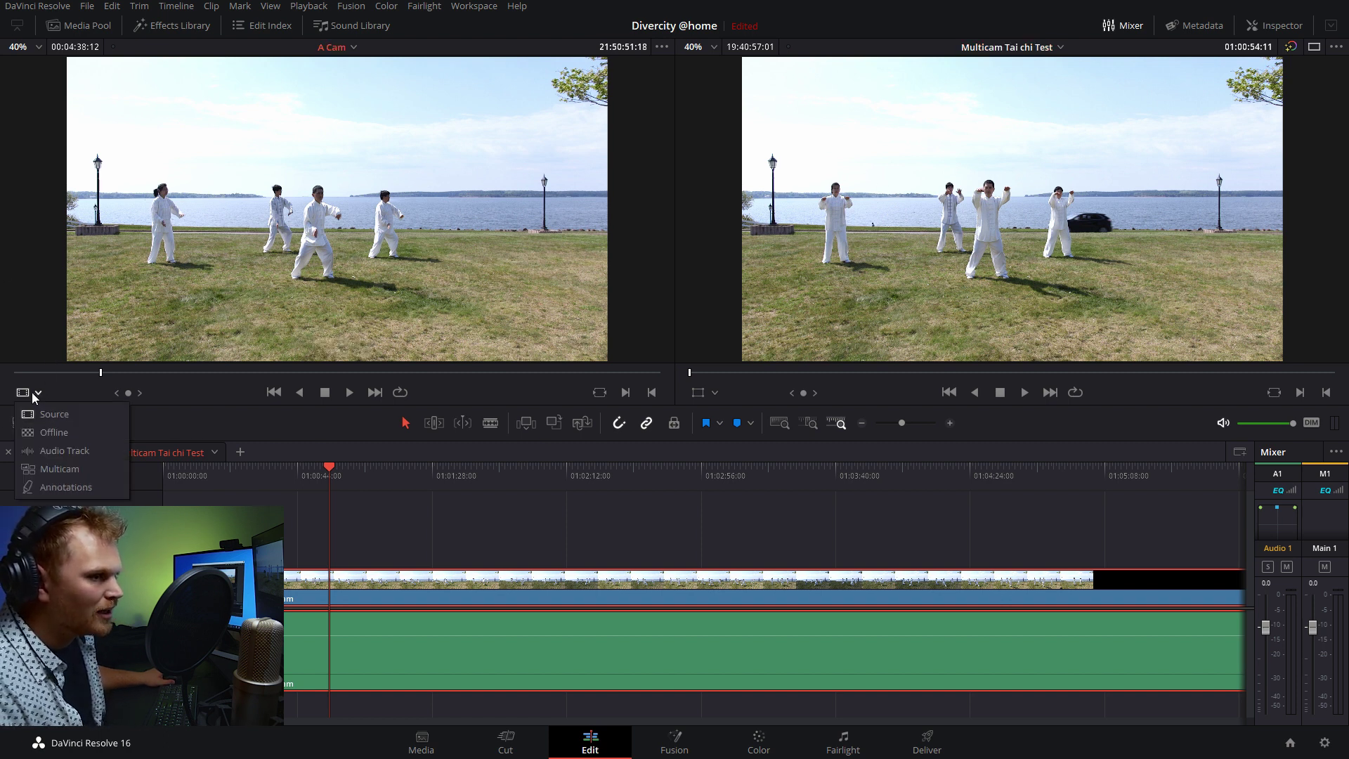
left_click(49, 469)
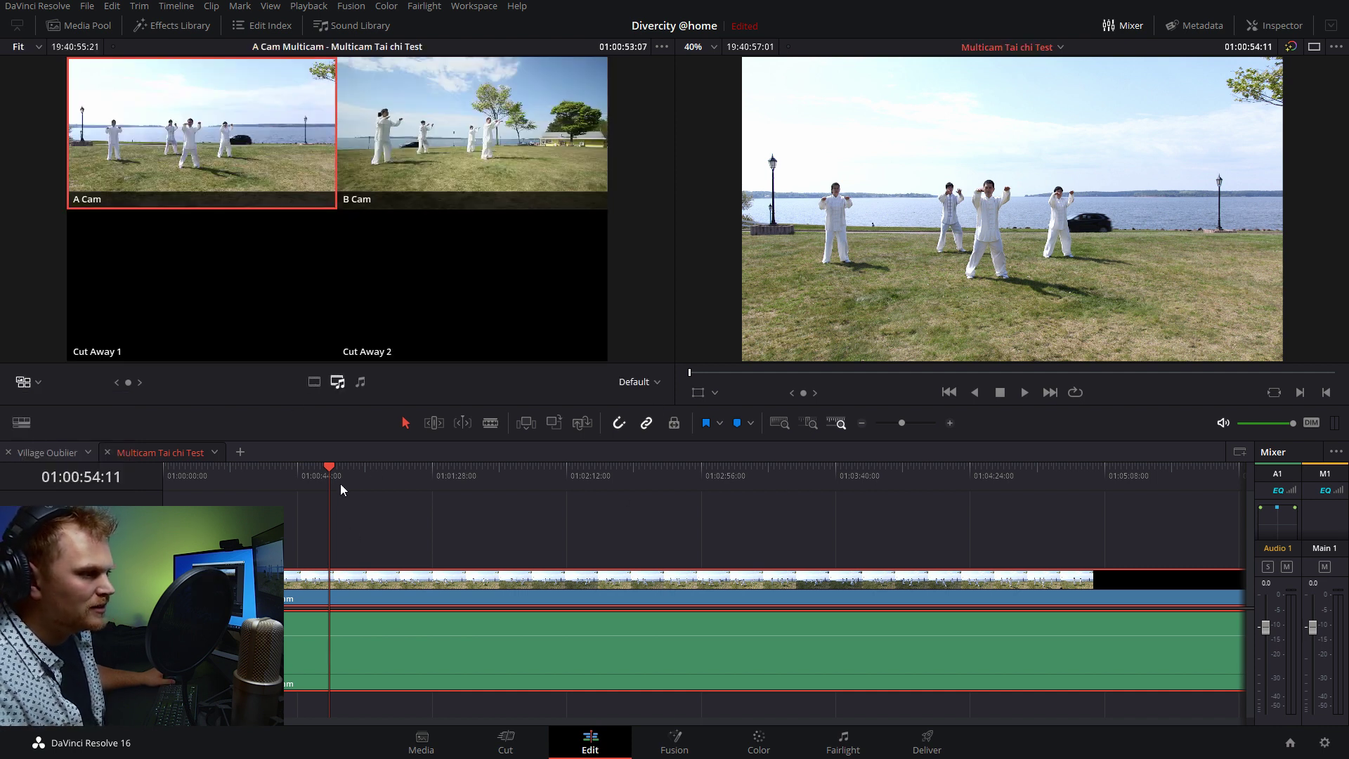
Step: Play the multicam timeline and scrub the playhead to around 03:13:12 on the multicam clip
key("space")
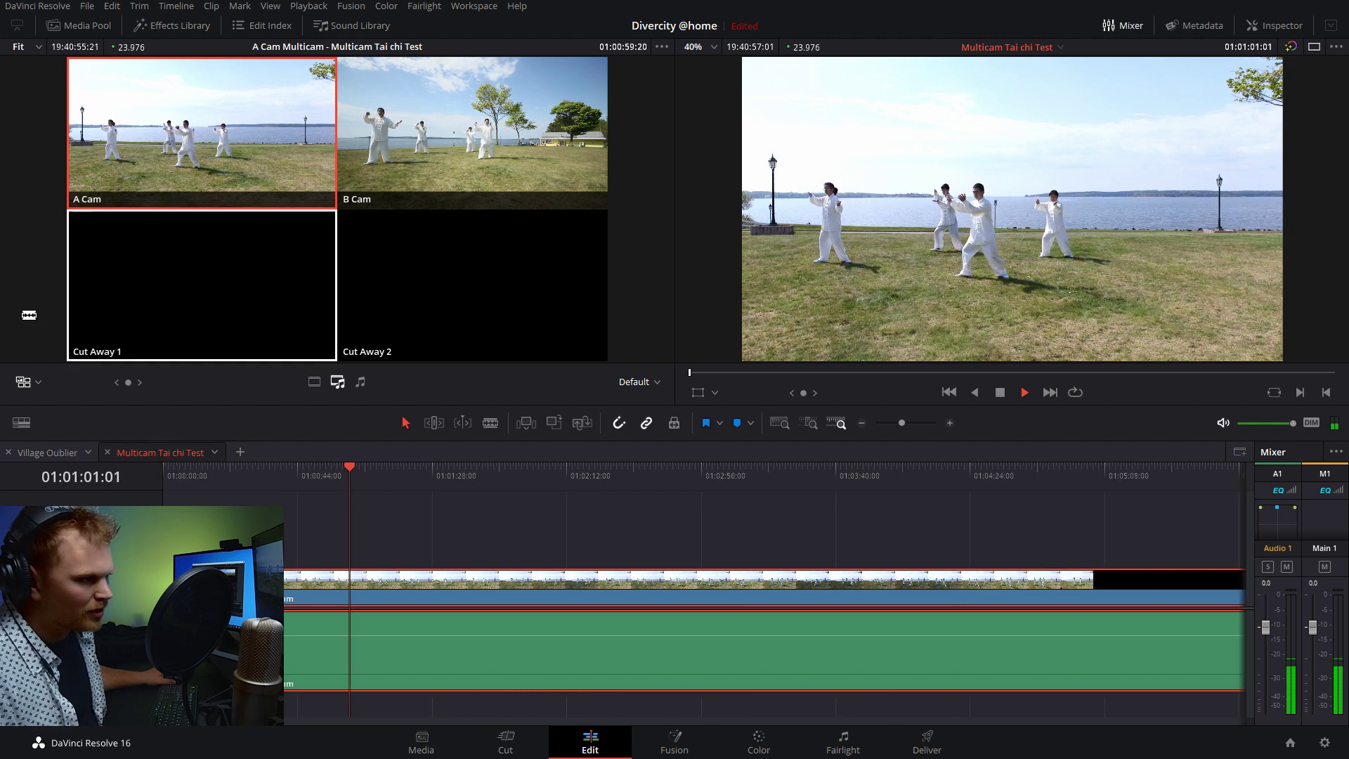
left_click_drag(668, 485, 820, 487)
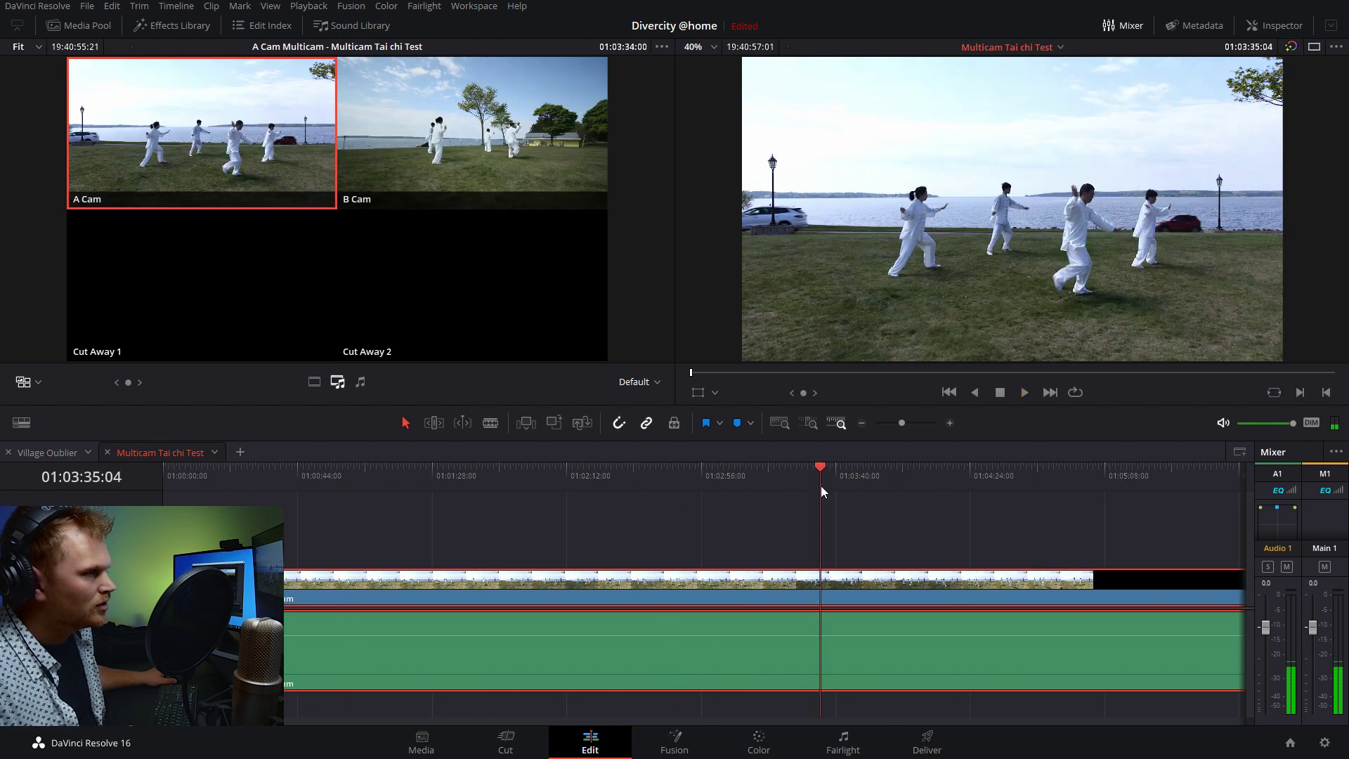
left_click_drag(1012, 480, 1166, 478)
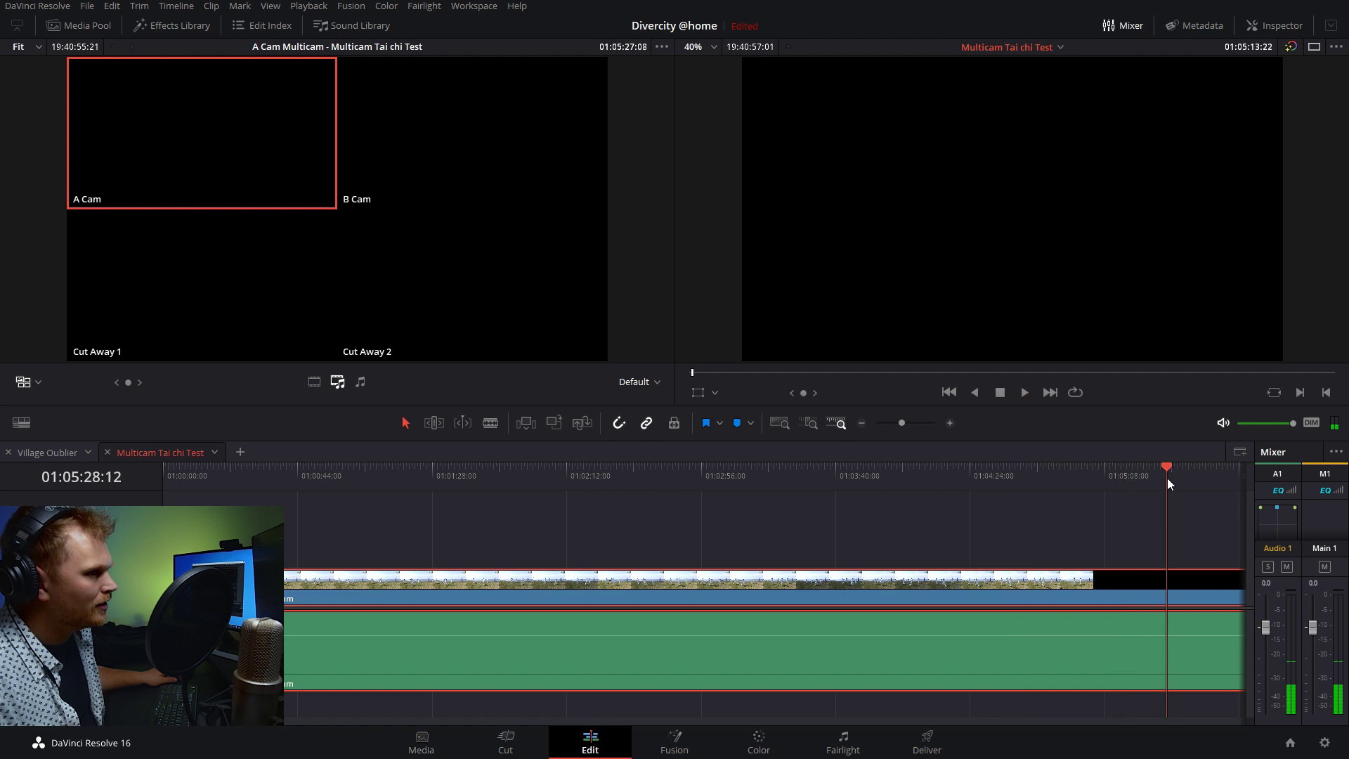
scroll(911, 588, "down", 5)
left_click(879, 478)
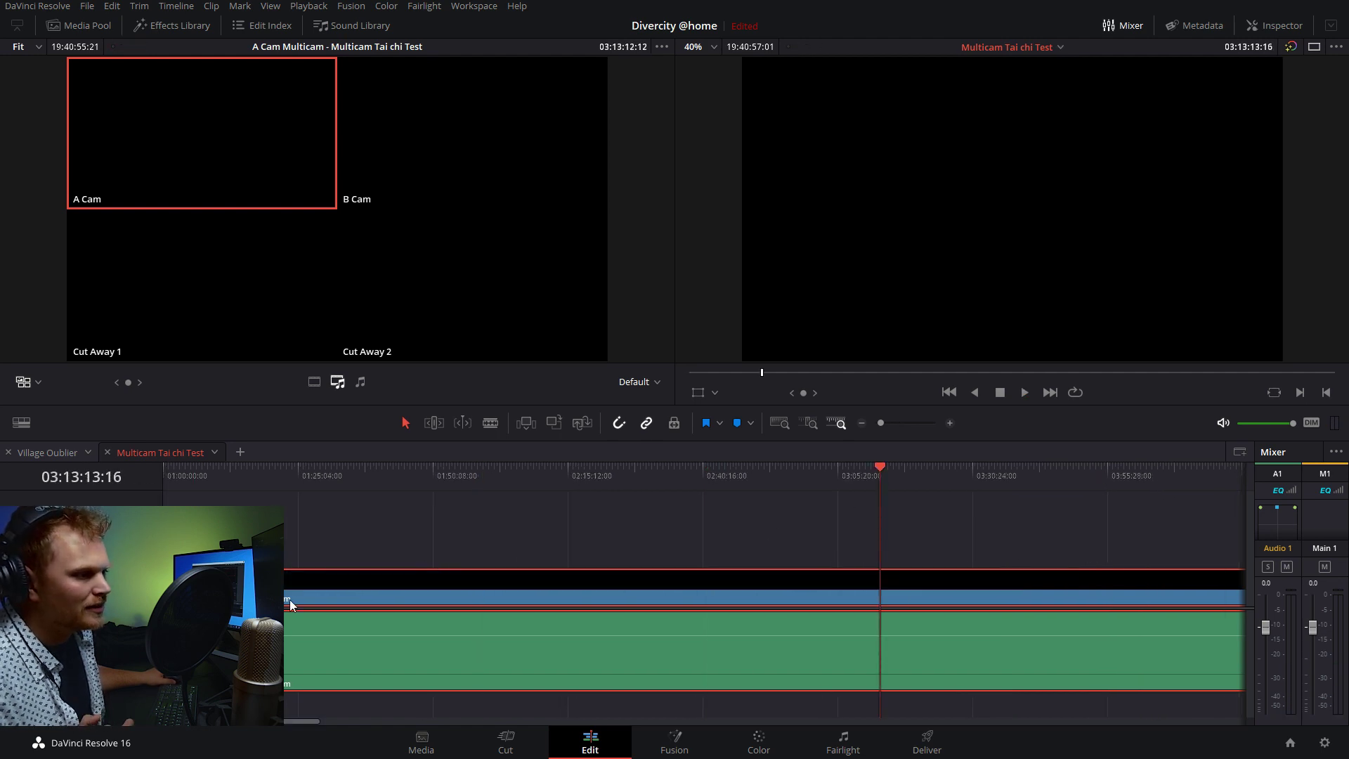
right_click(300, 583)
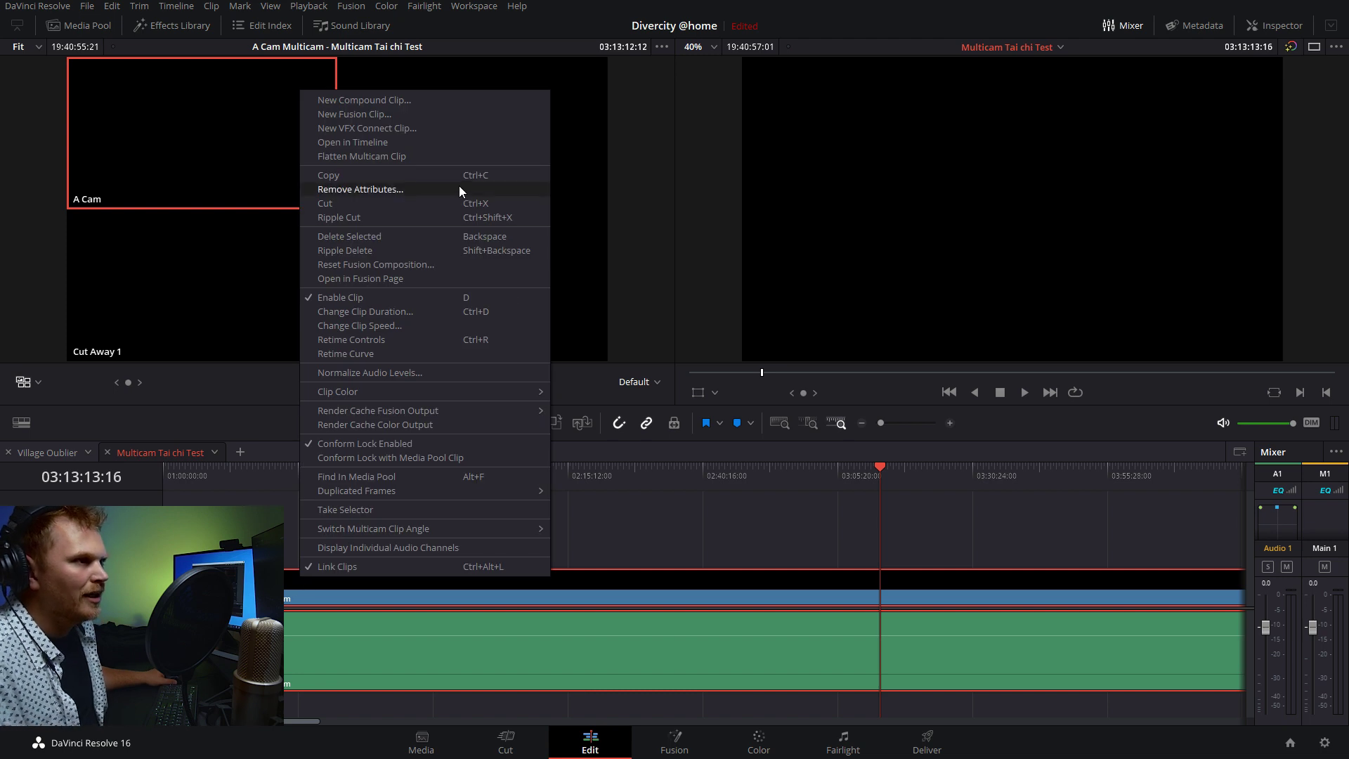
Step: Open A Cam Multicam as its own timeline and bring up the timeline display options
left_click(399, 143)
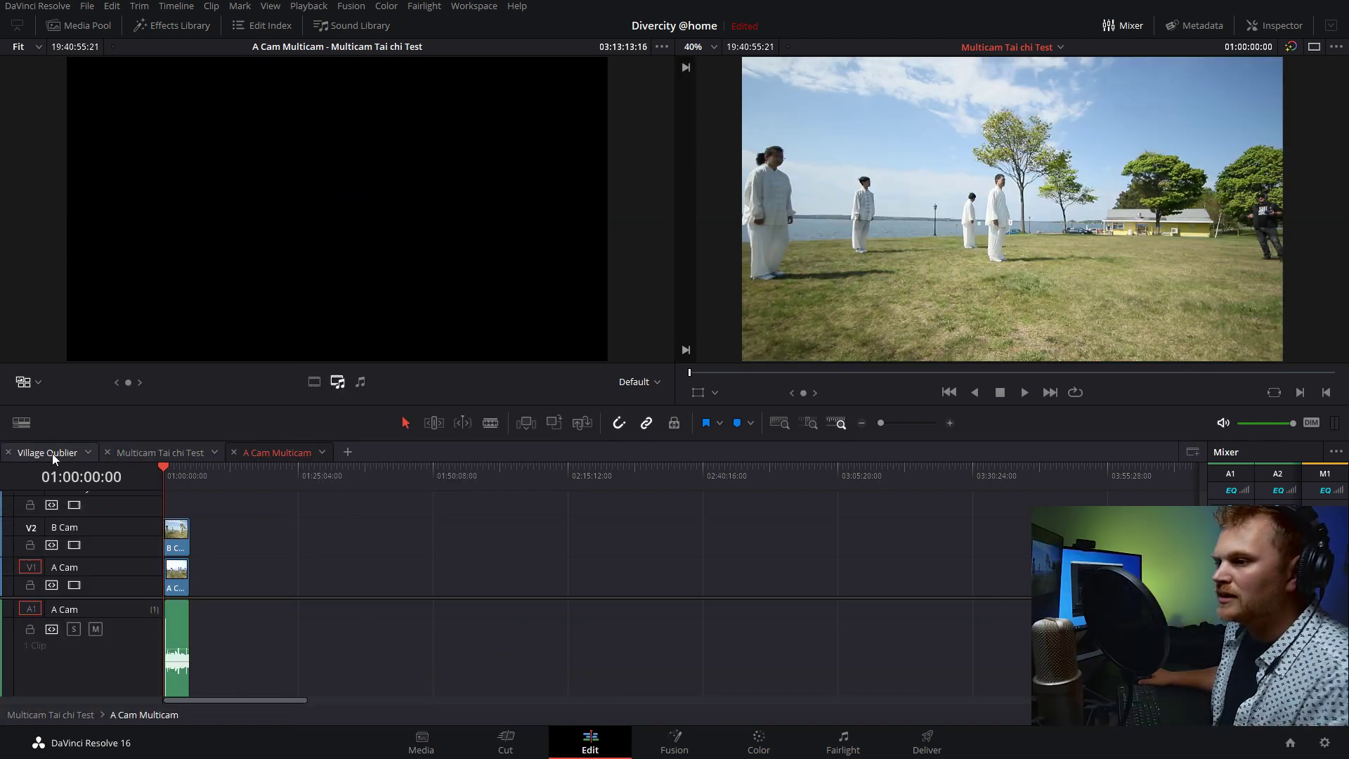
left_click(20, 422)
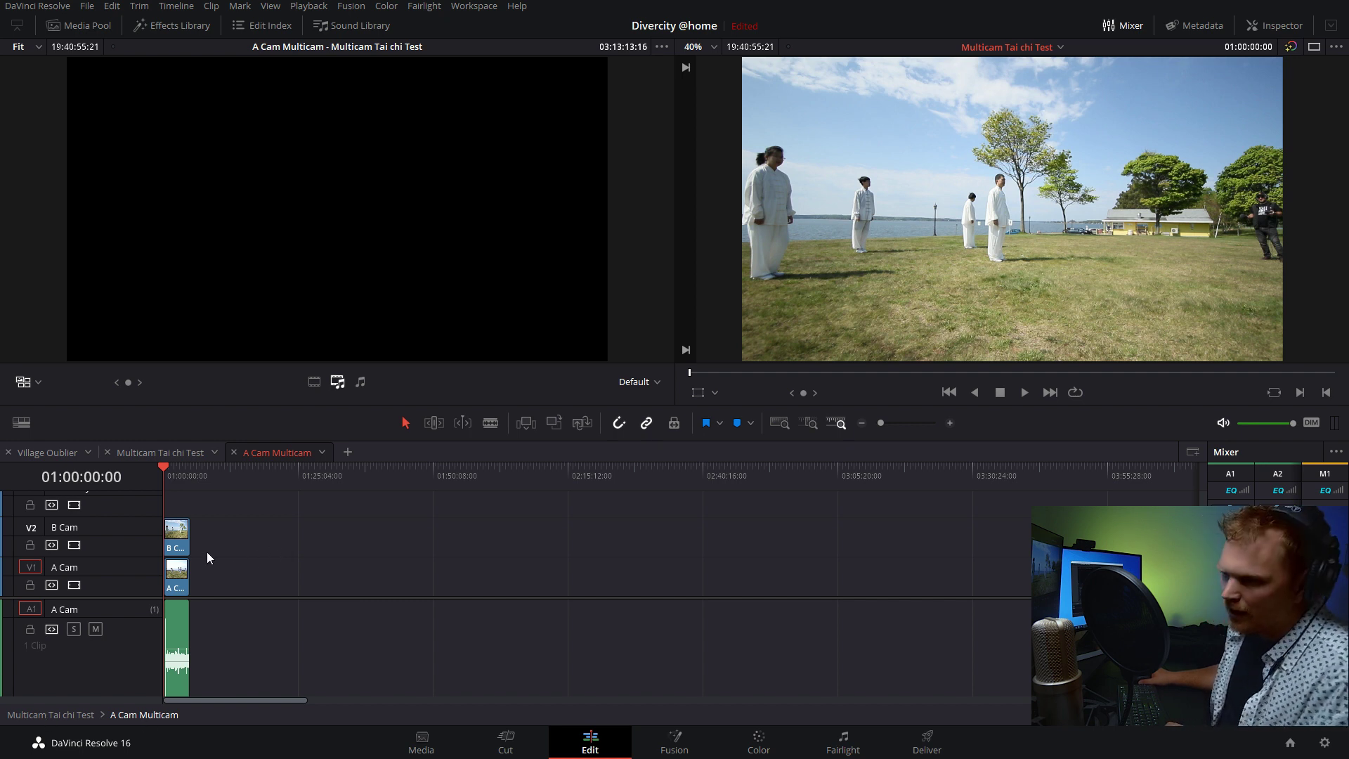
Step: Zoom the timeline fully out and put the playhead on the stray cutaway clips near 20:36:25
scroll(185, 549, "up", 5)
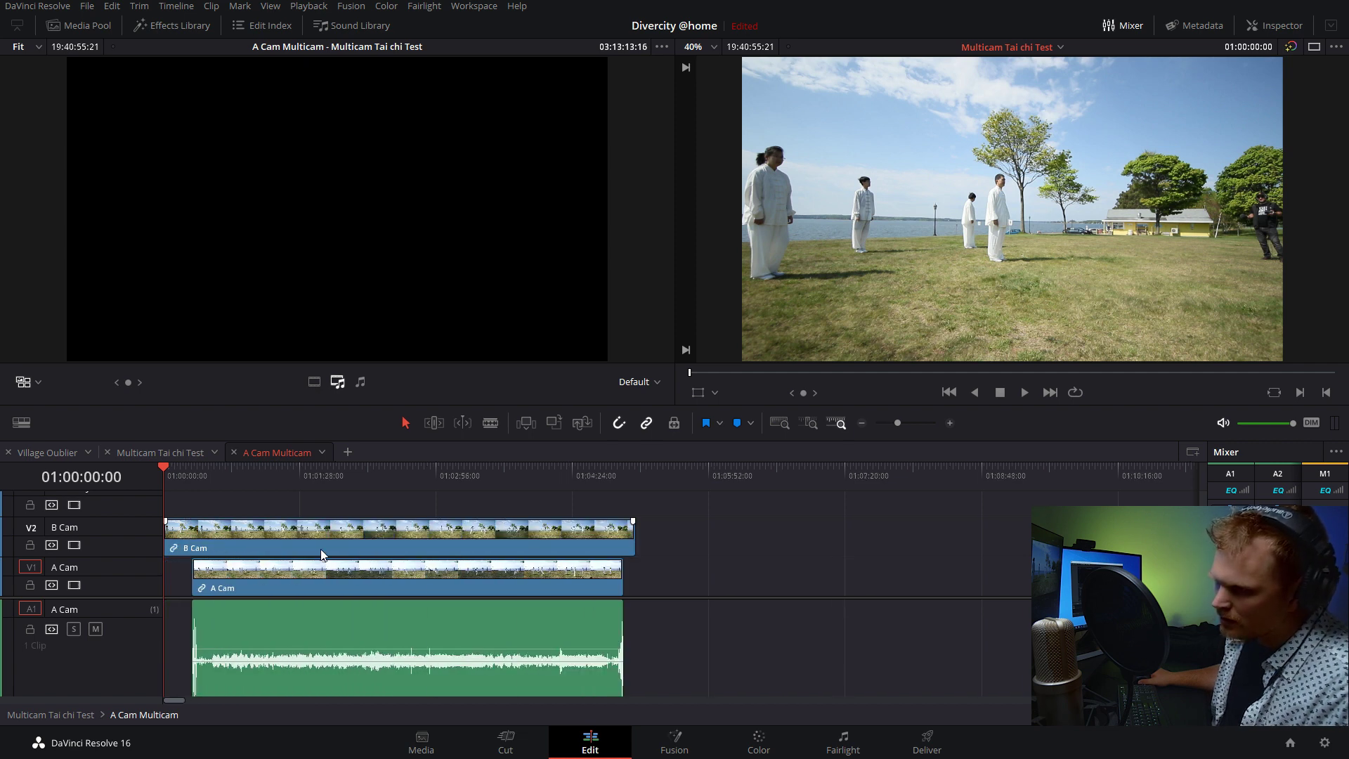
scroll(390, 524, "down", 6)
scroll(357, 555, "up", 2)
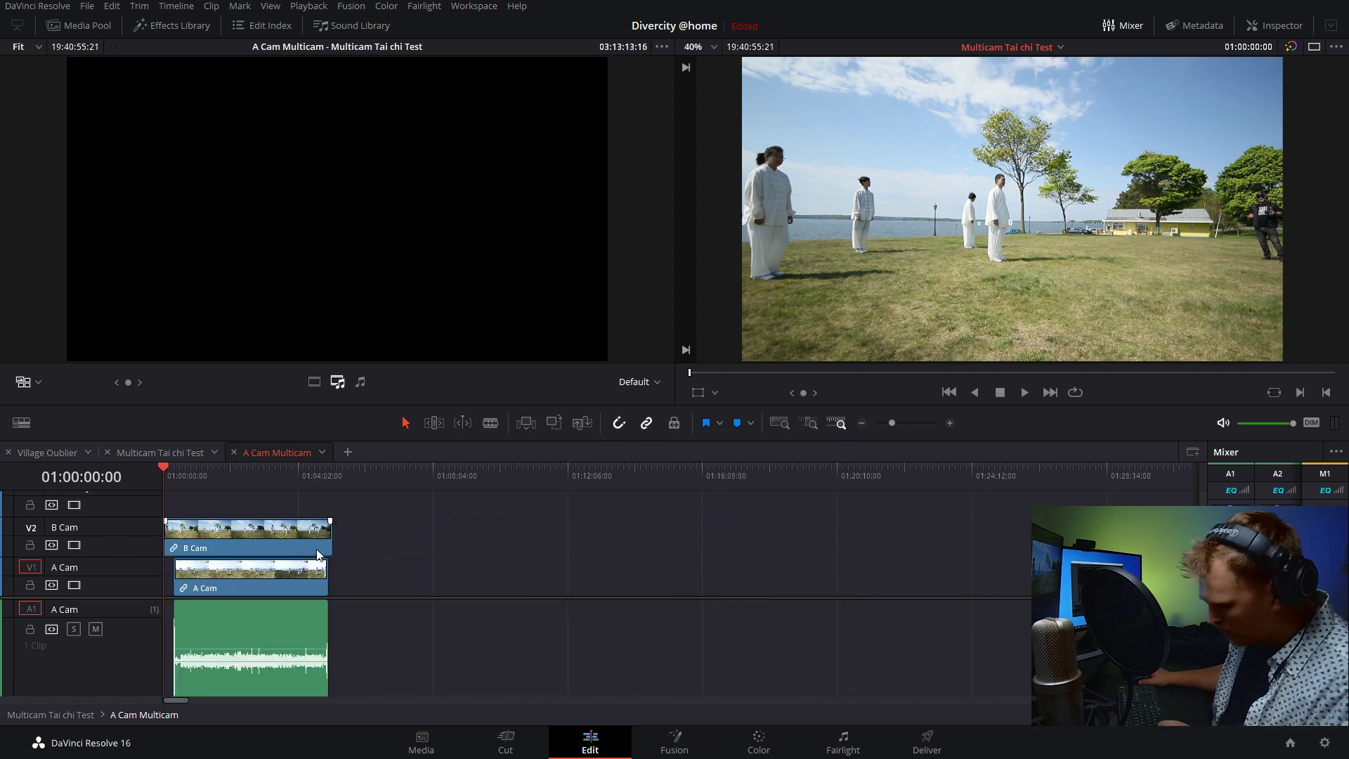
key("ctrl+minus")
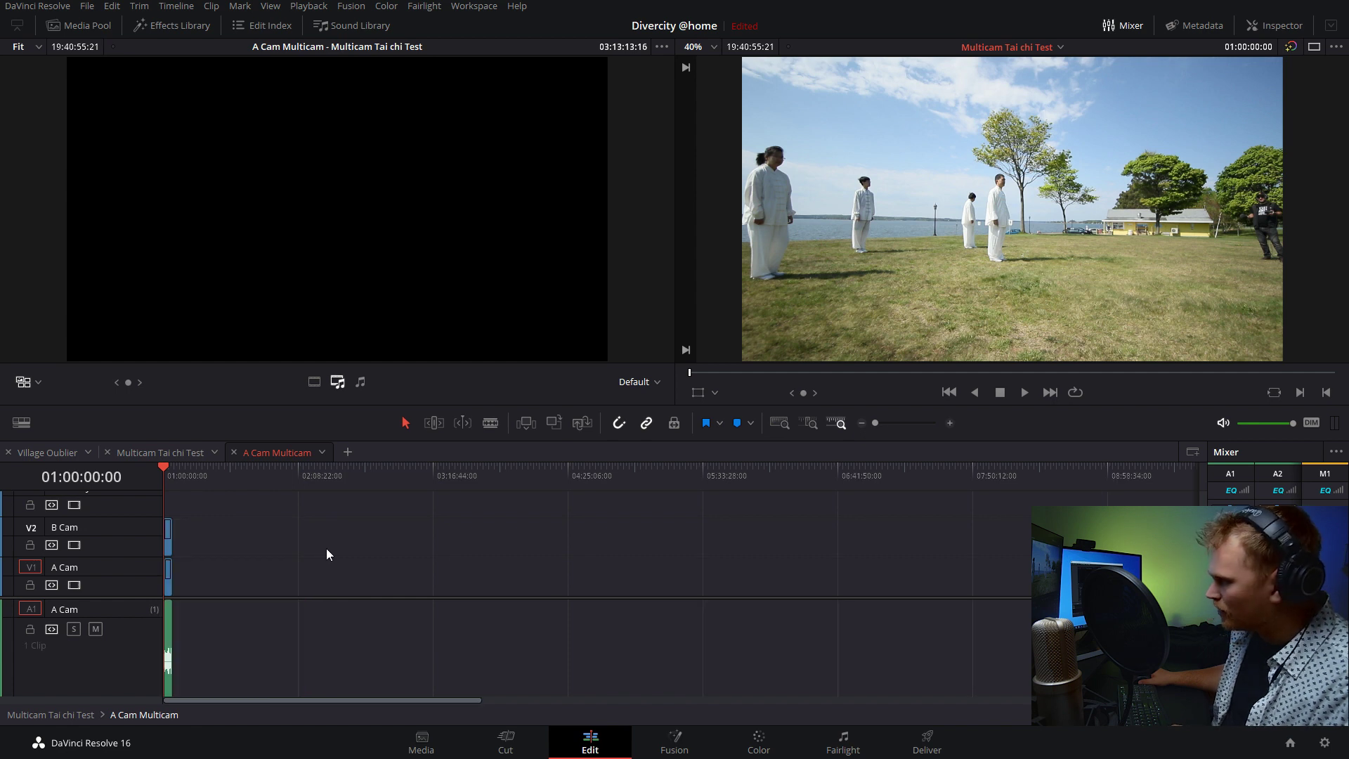
scroll(422, 647, "down", 3)
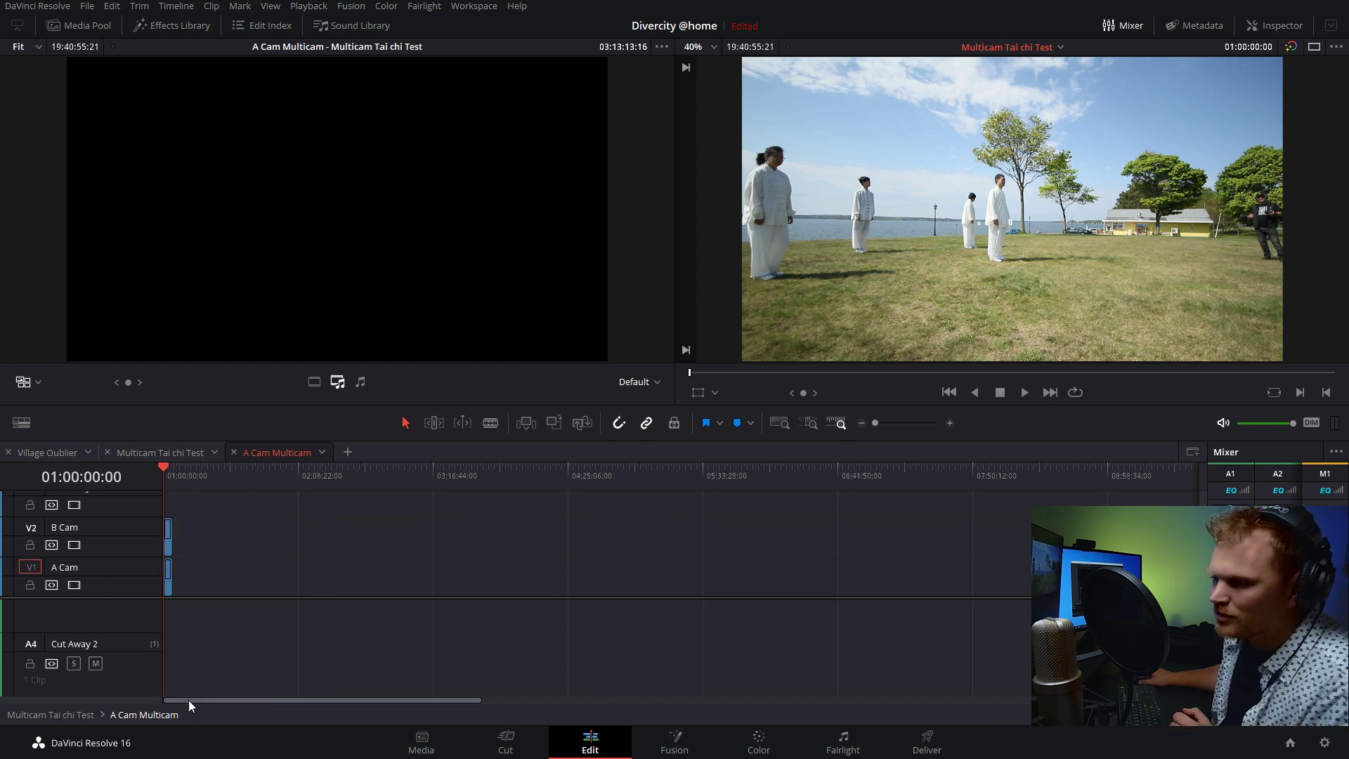
left_click_drag(189, 700, 659, 690)
left_click(957, 477)
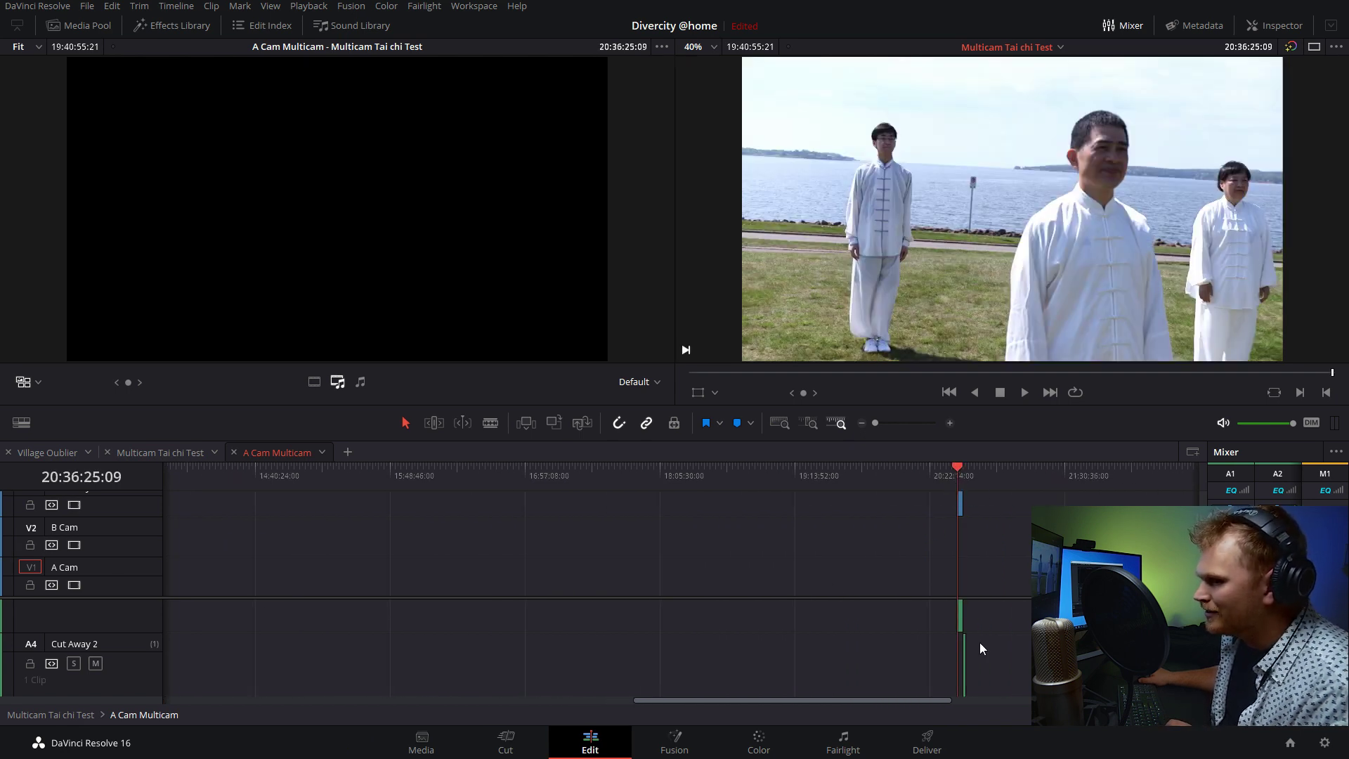
scroll(977, 634, "up", 3)
Step: Drag Cut Away 1 back toward the timeline start and enlarge the timeline area
scroll(921, 499, "up", 2)
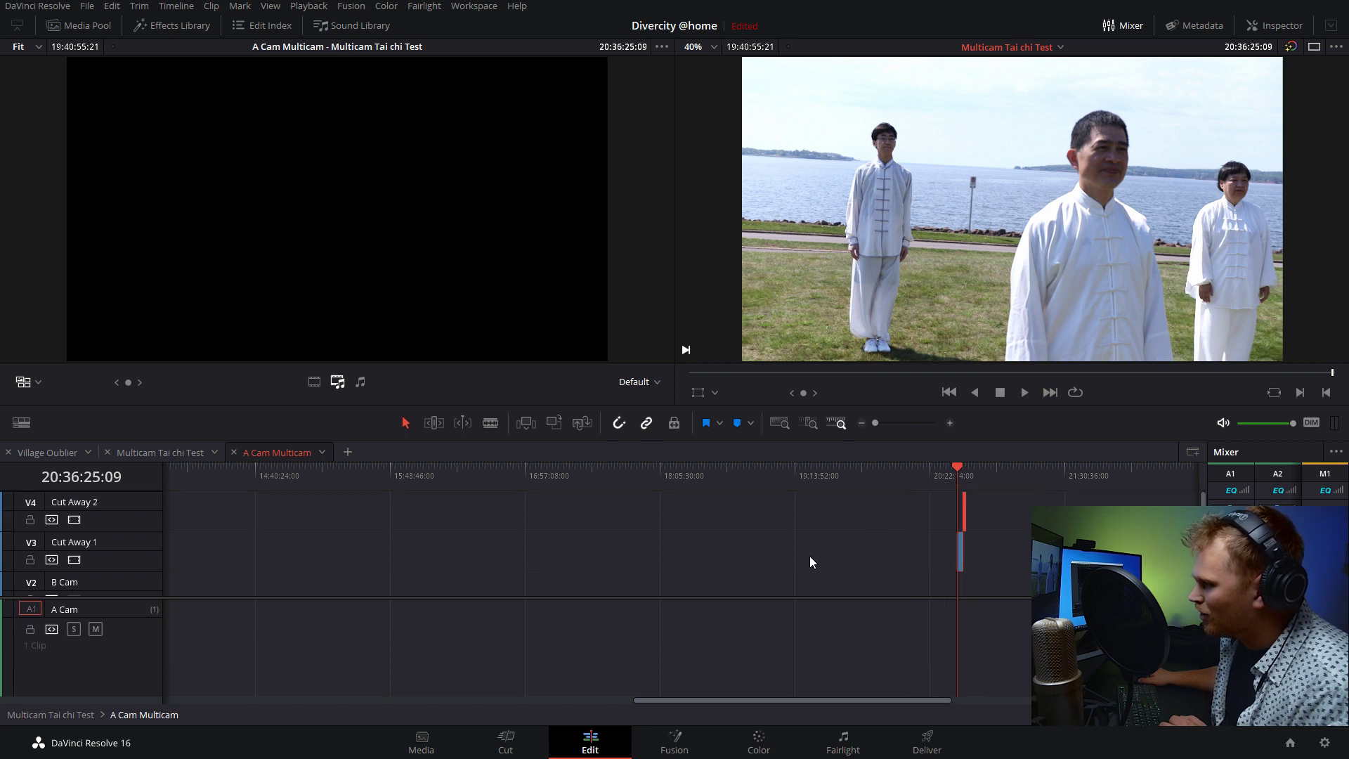
left_click_drag(960, 540, 146, 538)
key("ctrl+z")
left_click_drag(405, 403, 405, 326)
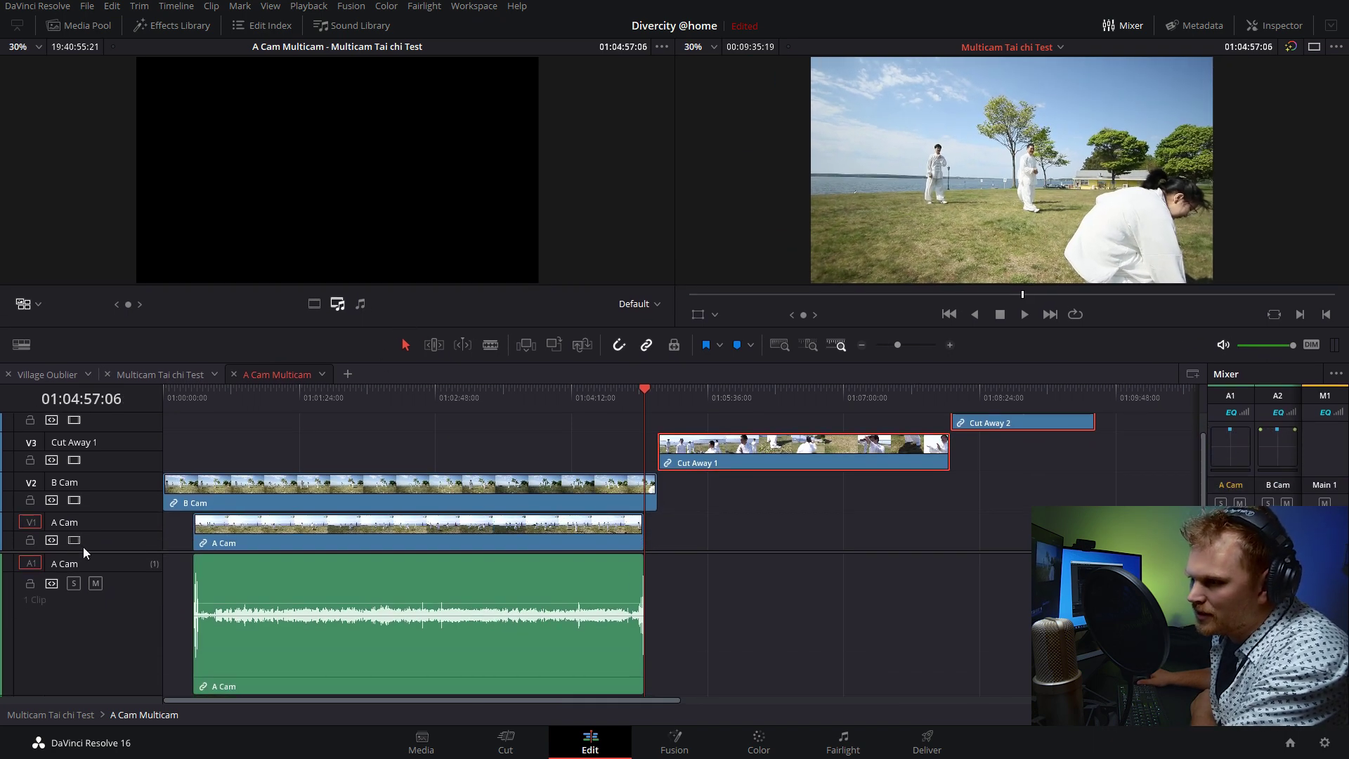
scroll(105, 664, "down", 3)
Step: Play through Cut Away 1, skipping ahead to about 01:06:50
left_click(694, 389)
key("space")
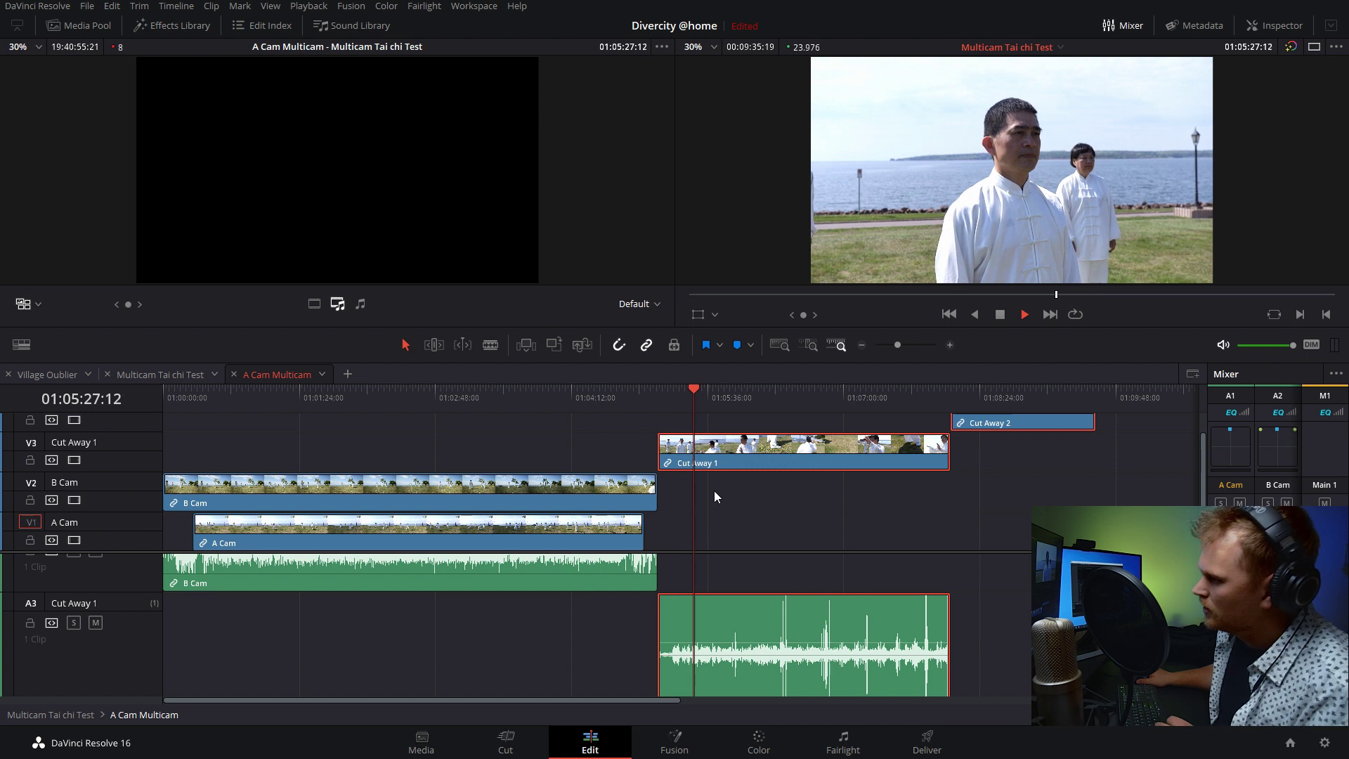
left_click(756, 399)
left_click(782, 392)
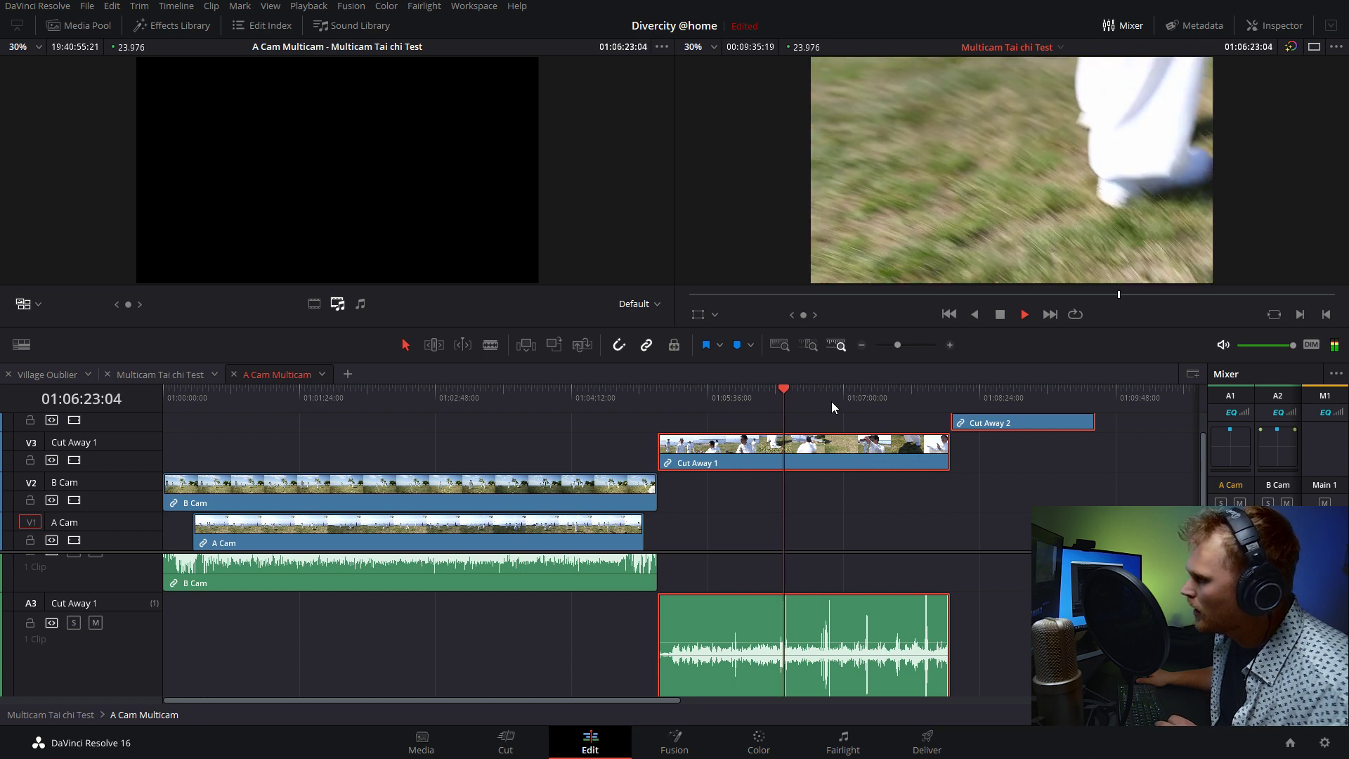
left_click(827, 397)
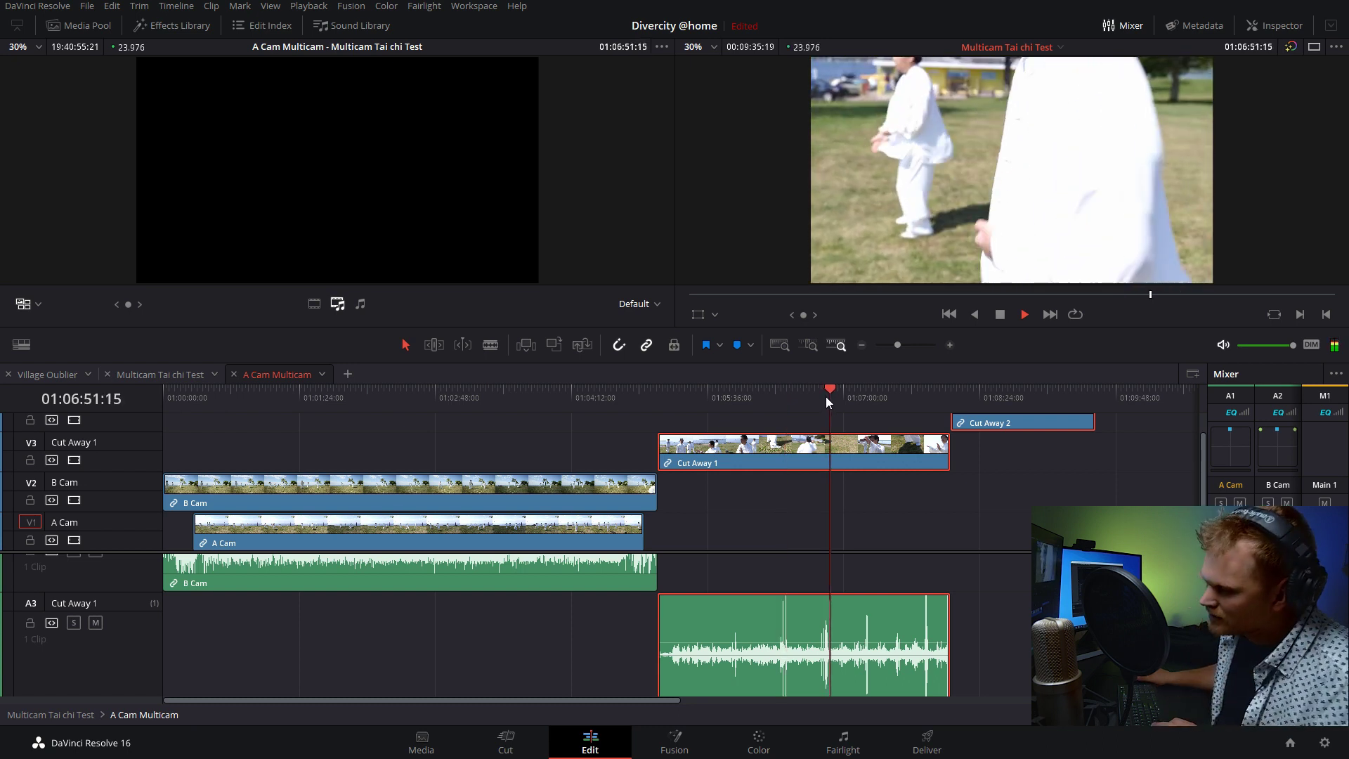
key("space")
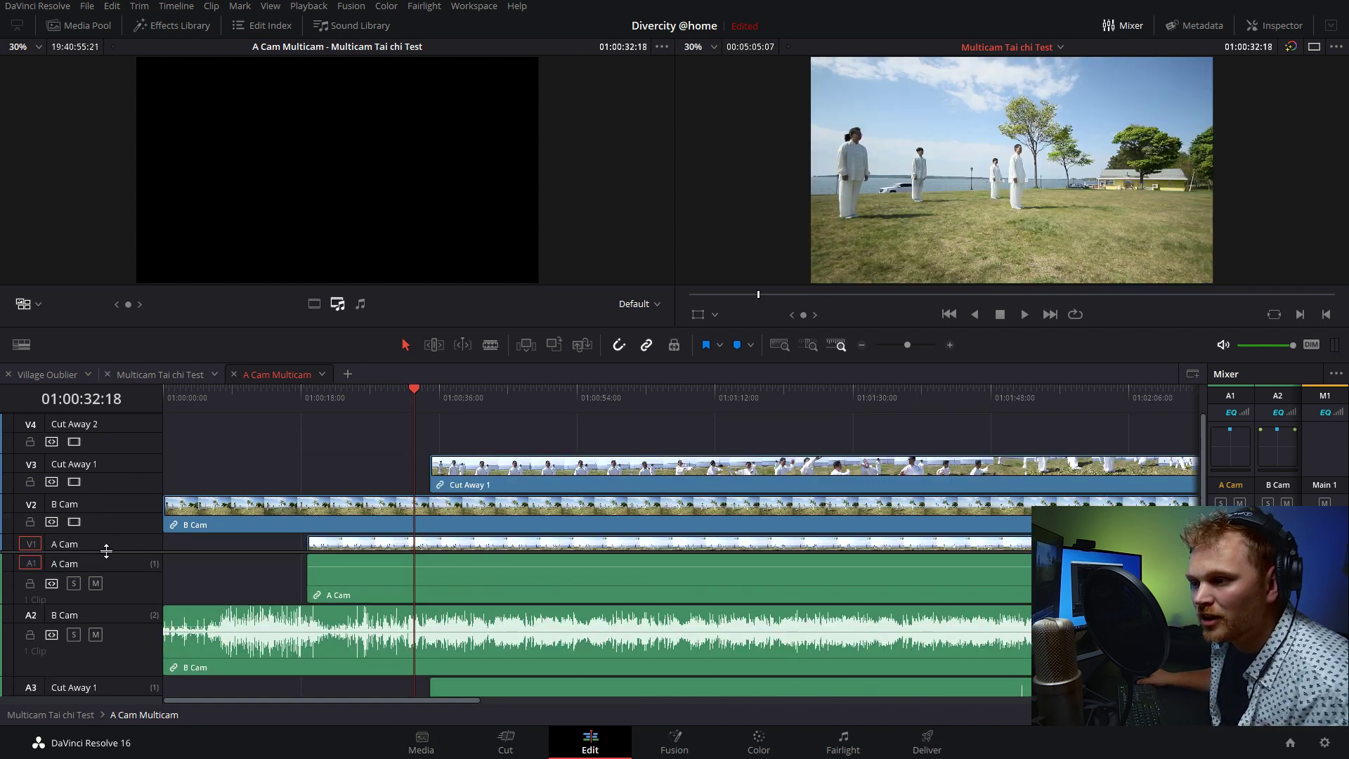
Step: Solo the Cut Away 1 audio and play around 01:00:30–01:00:44 to compare it with B Cam
left_click_drag(98, 553, 129, 495)
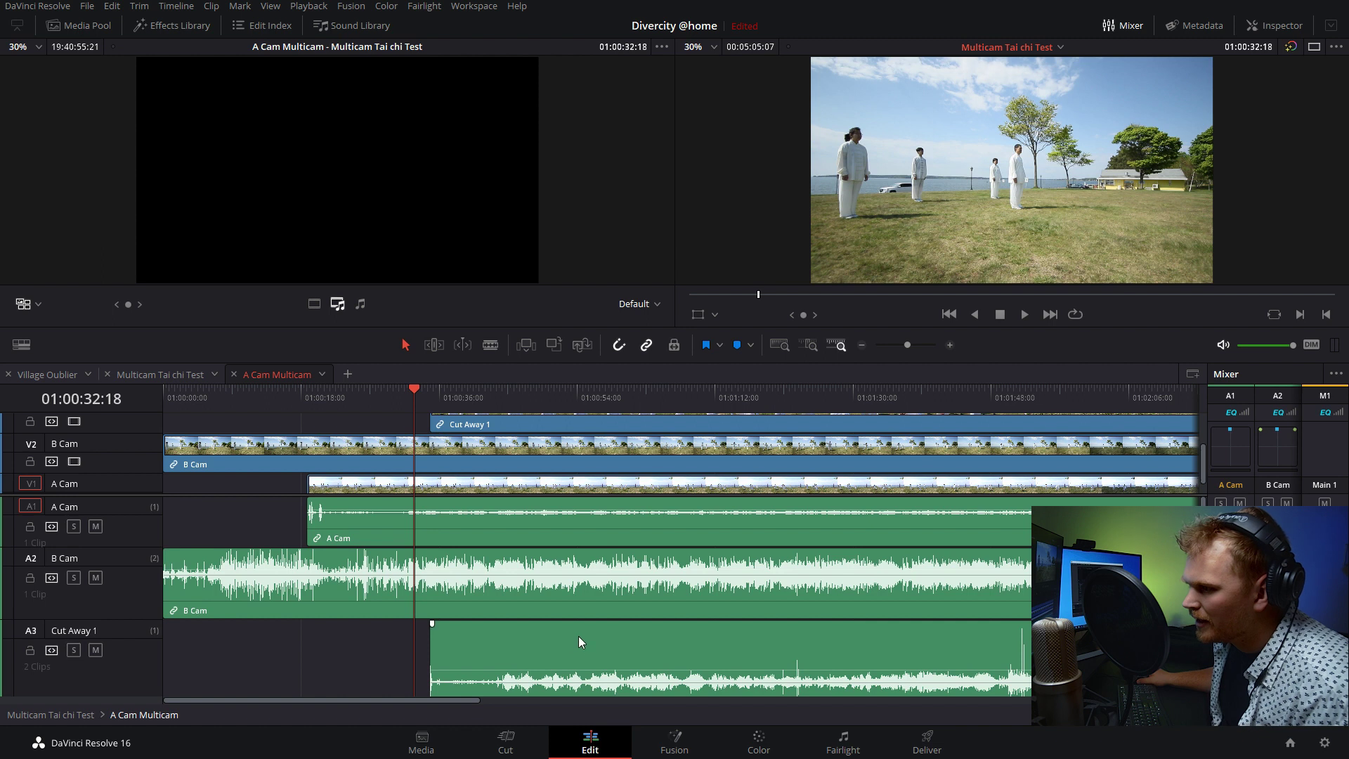
left_click(397, 393)
key("space")
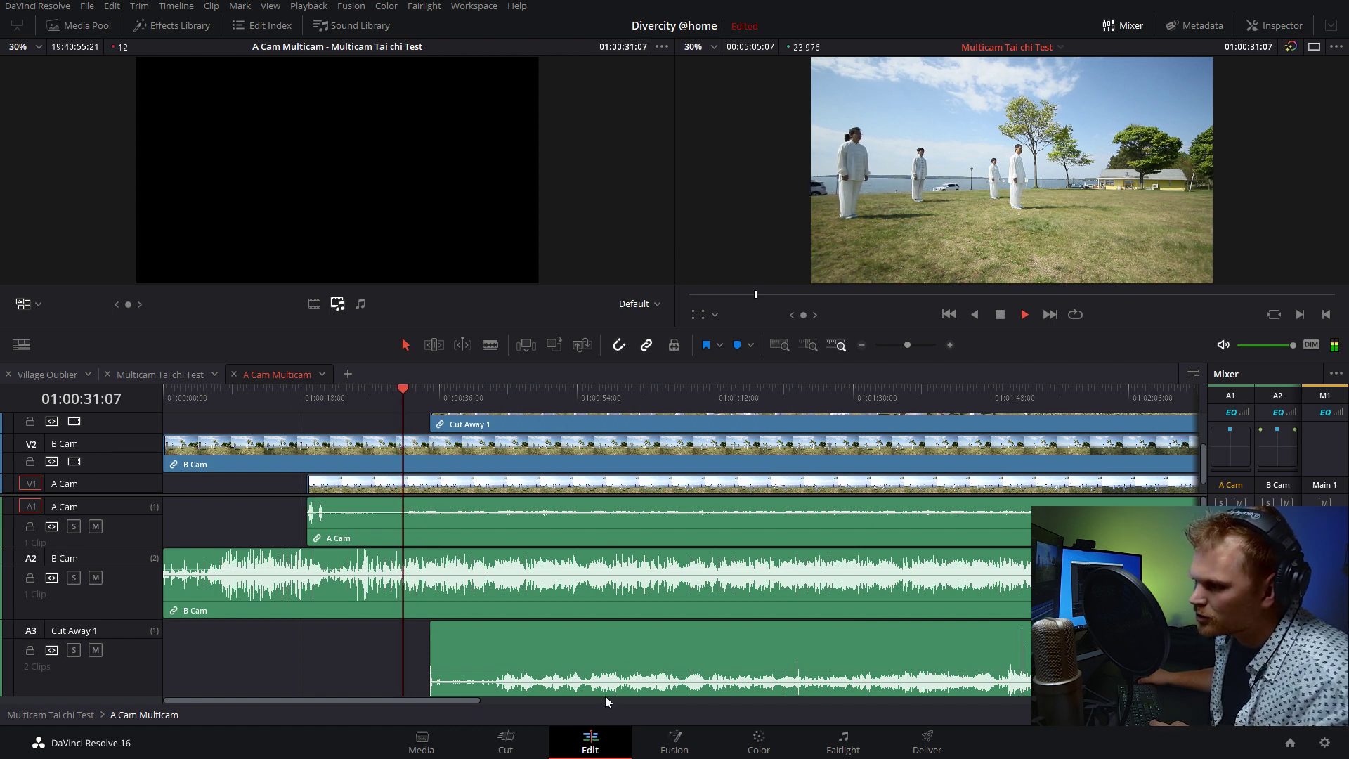
key("space")
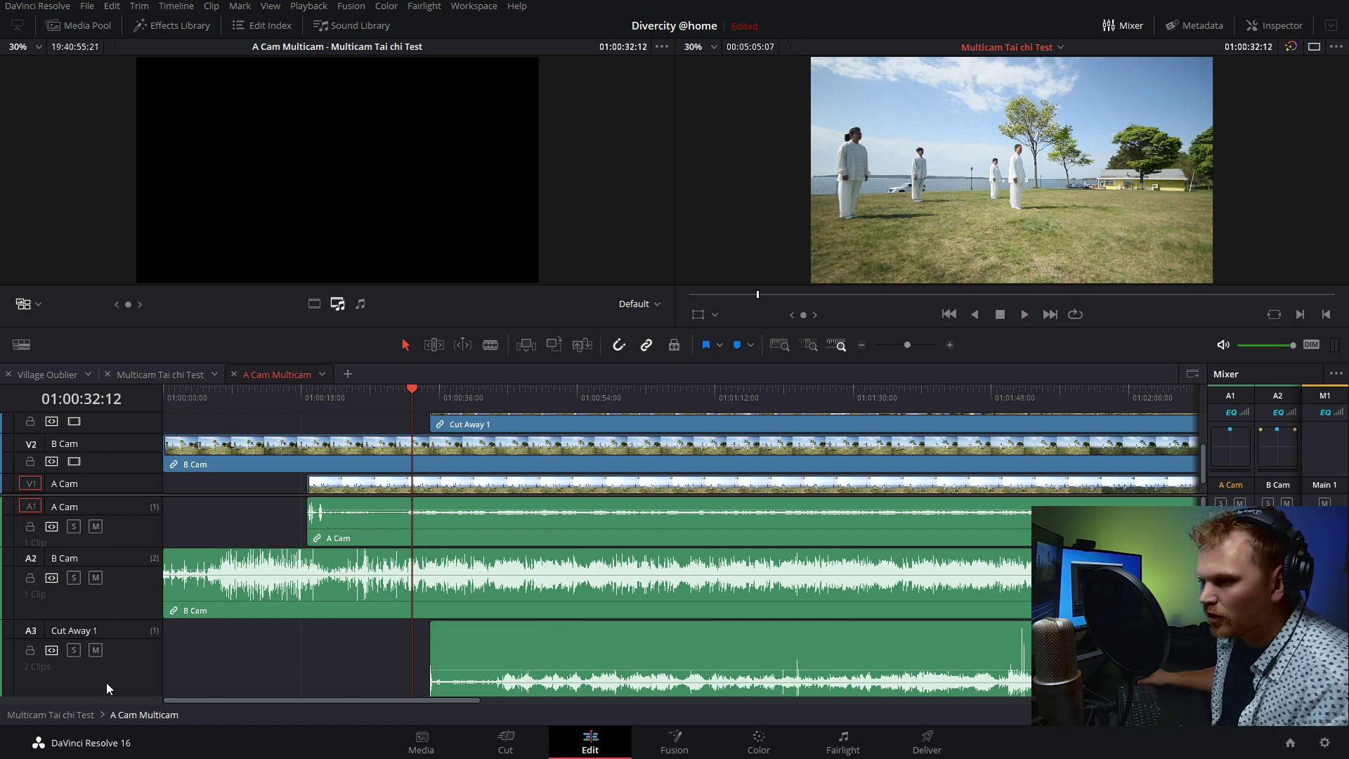
left_click(74, 651)
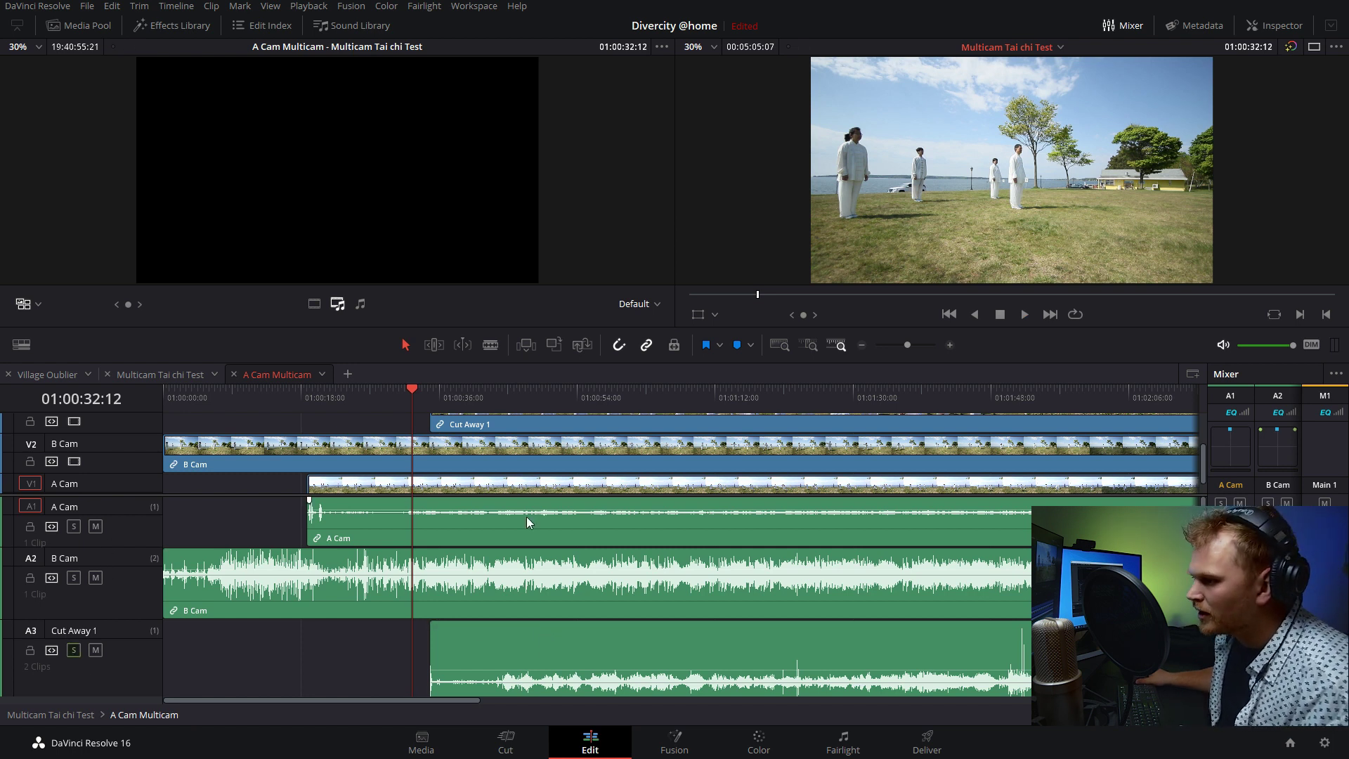
left_click(503, 391)
key("space")
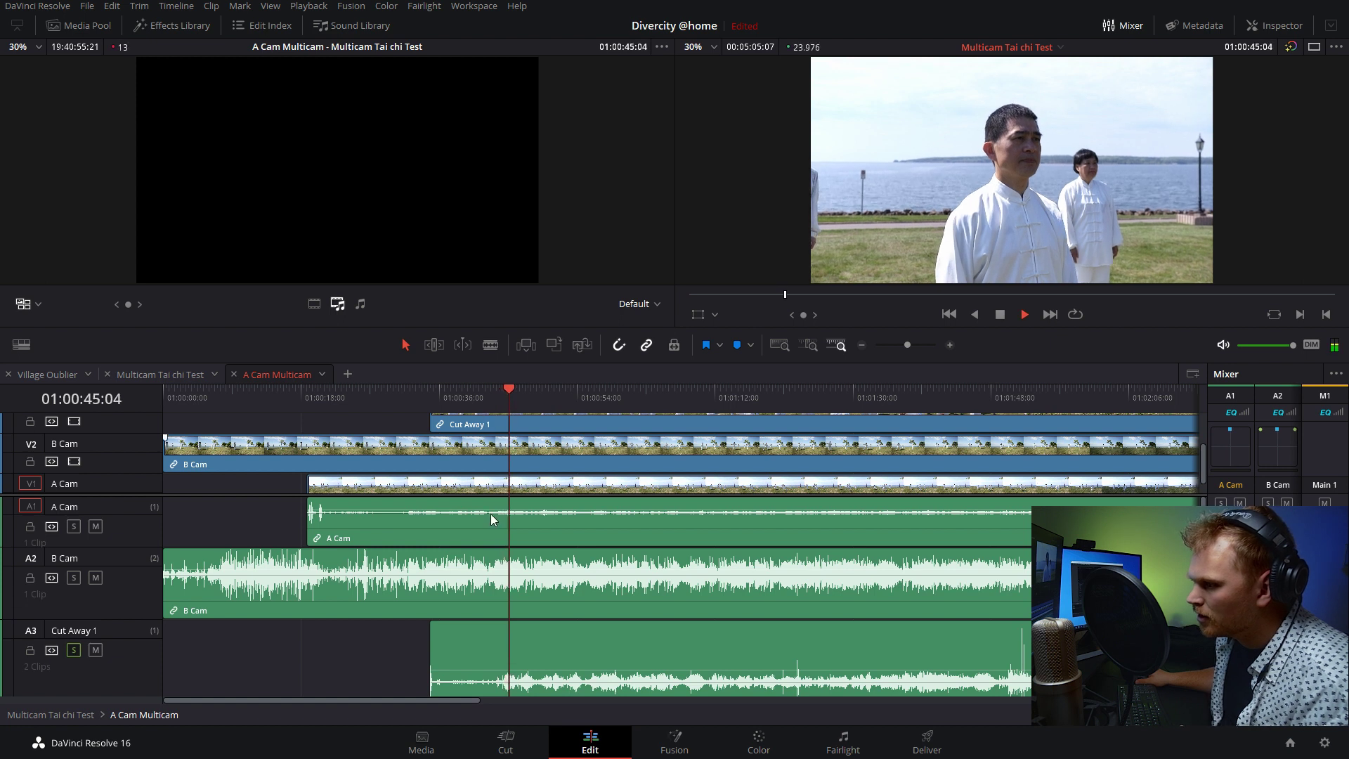
key("space")
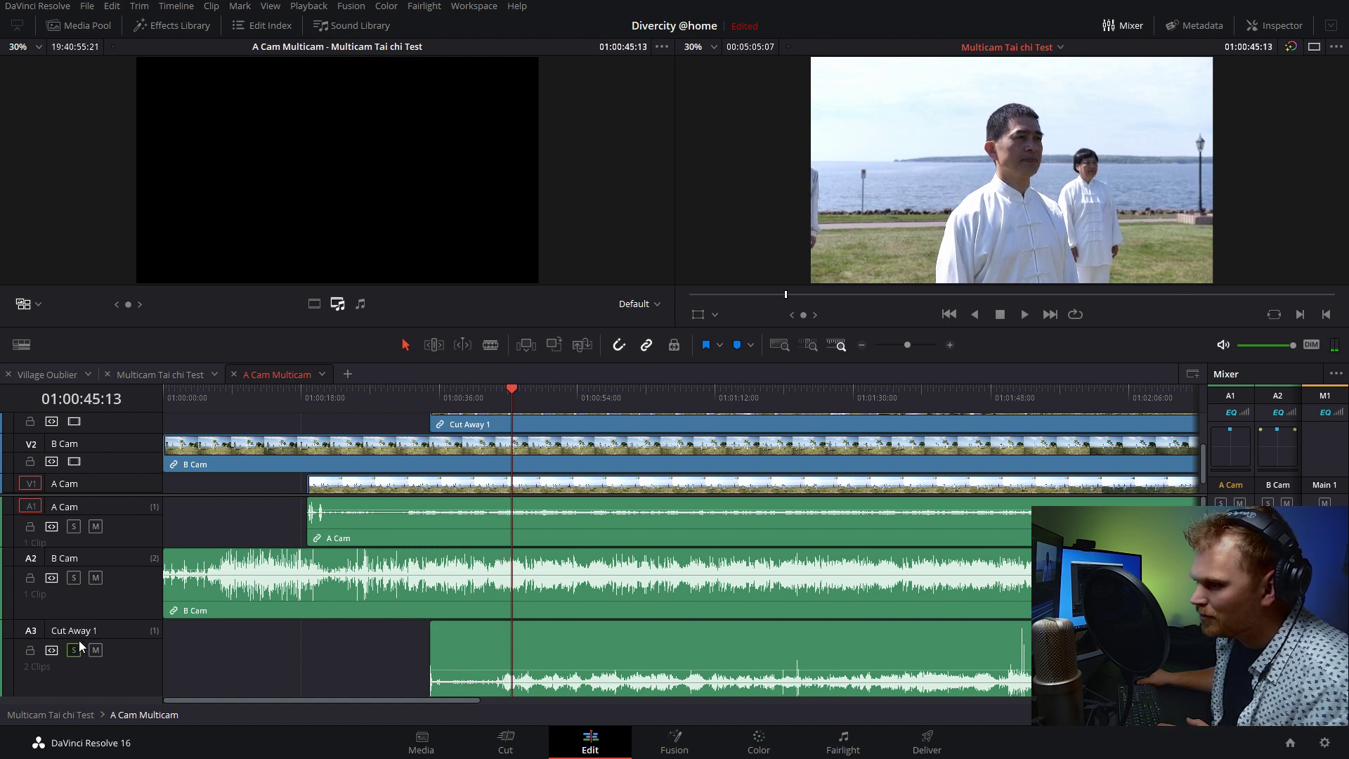
Step: Slide Cut Away 1 left 08:23 to match B Cam audio, nudge it +2 frames, and check sync
left_click(411, 395)
left_click(412, 390)
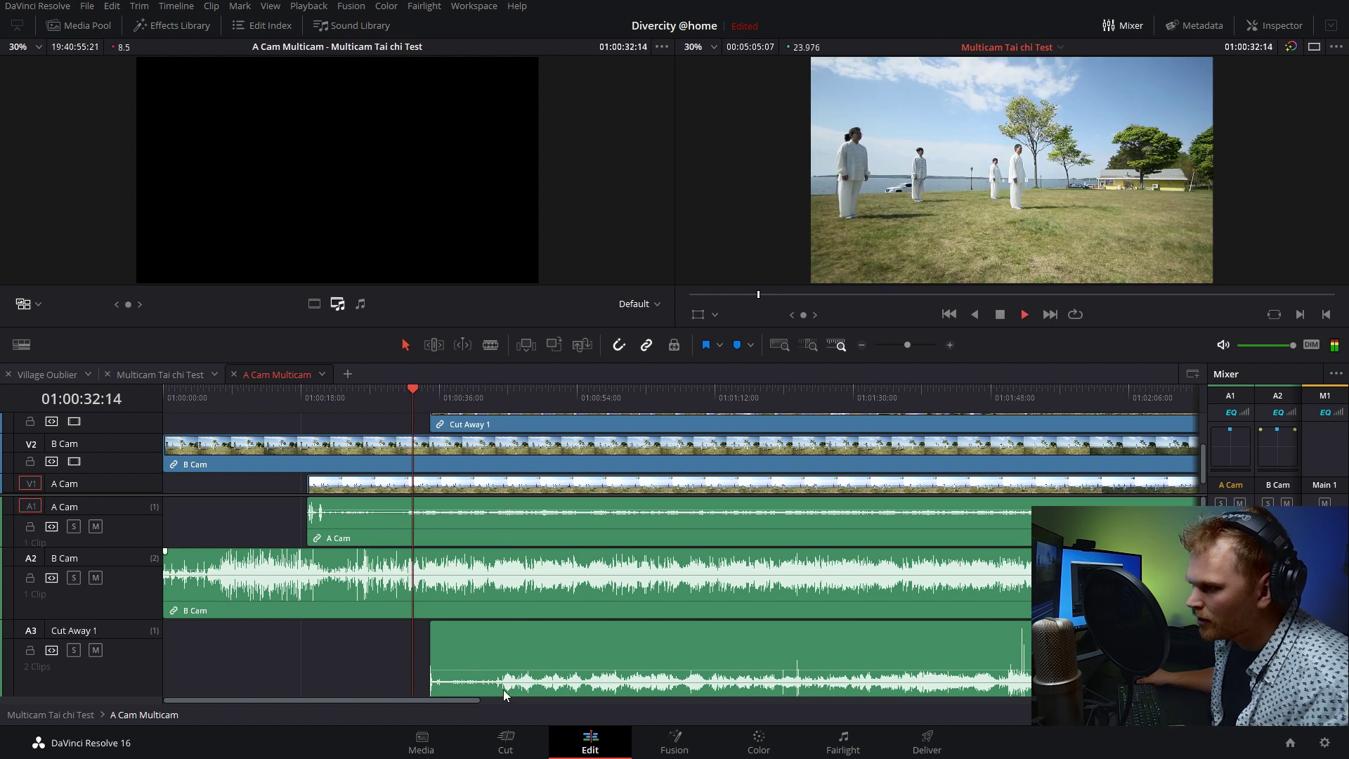
left_click_drag(538, 638, 428, 635)
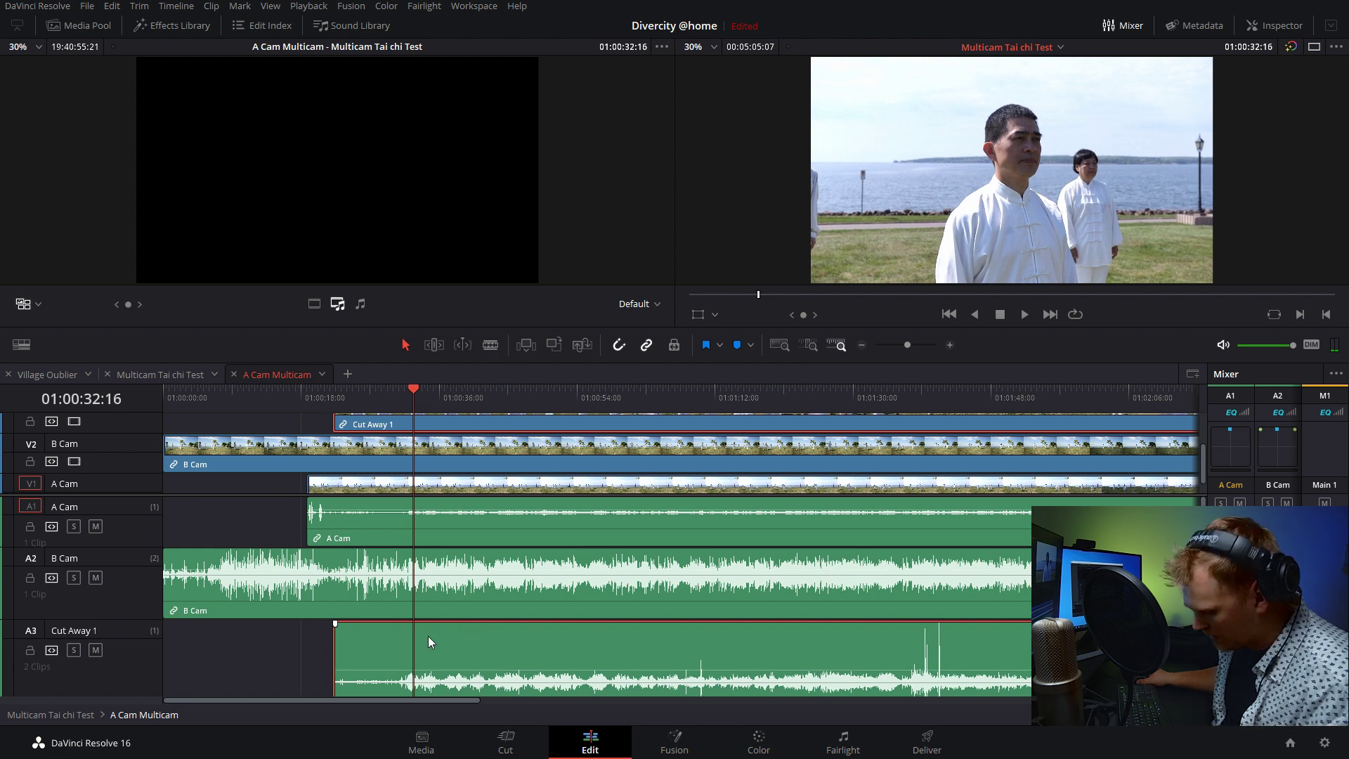
key("ctrl+equal")
key("ctrl+equal")
key("ctrl+equal")
key("ctrl+equal")
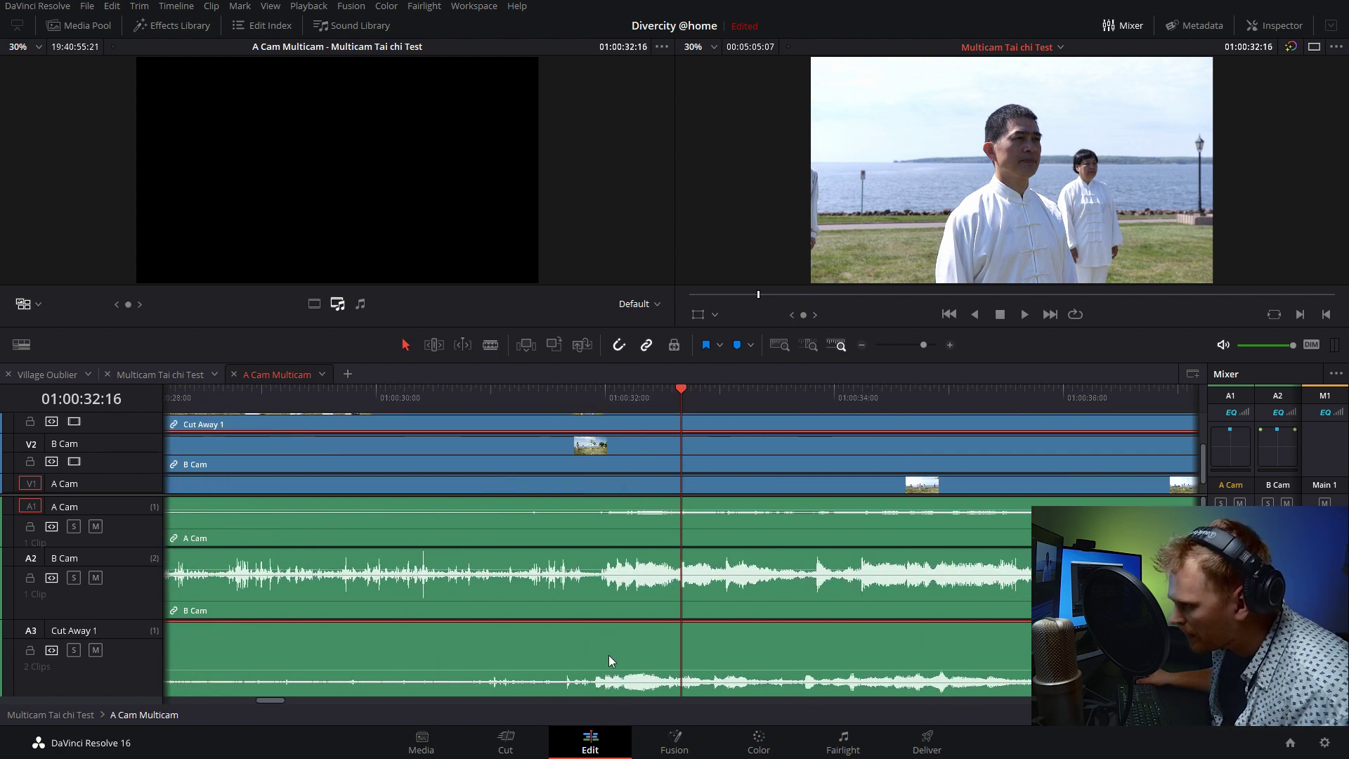
left_click(591, 389)
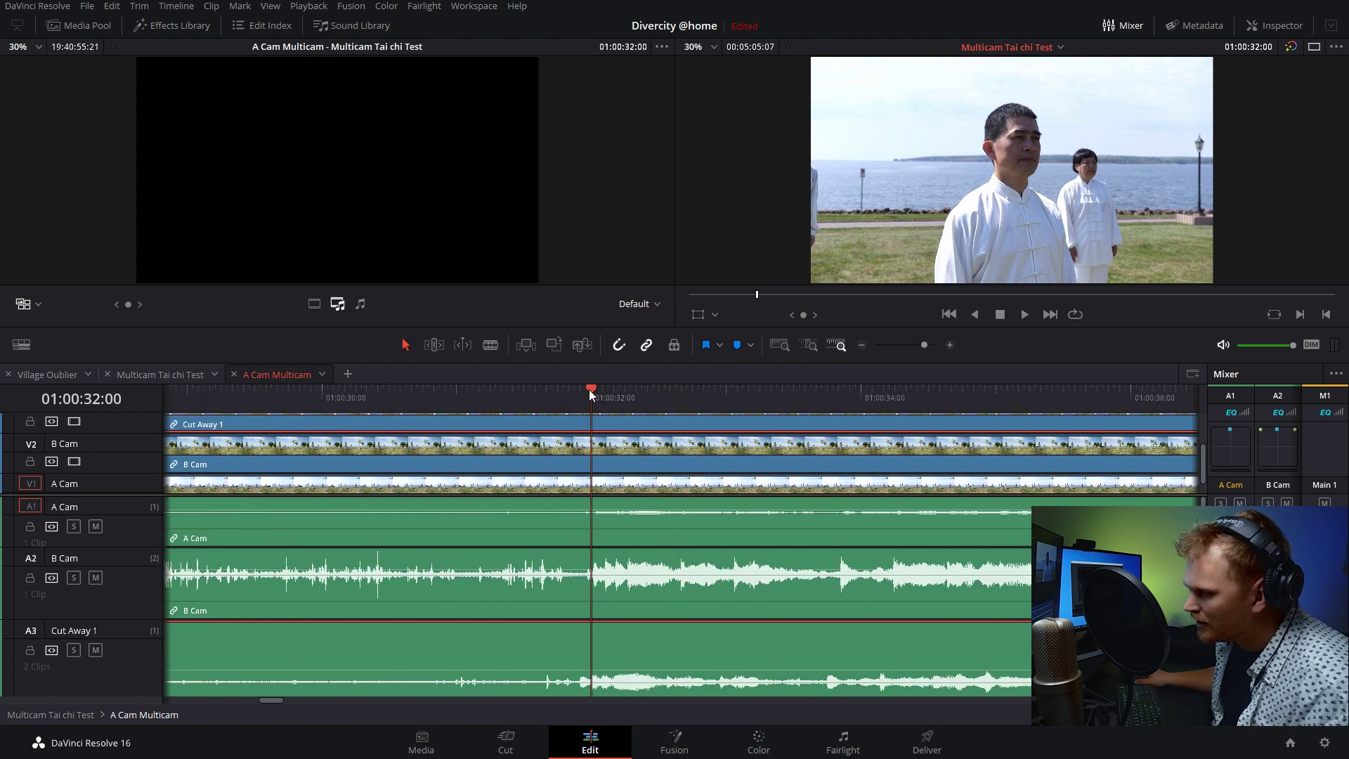
left_click_drag(623, 643, 631, 640)
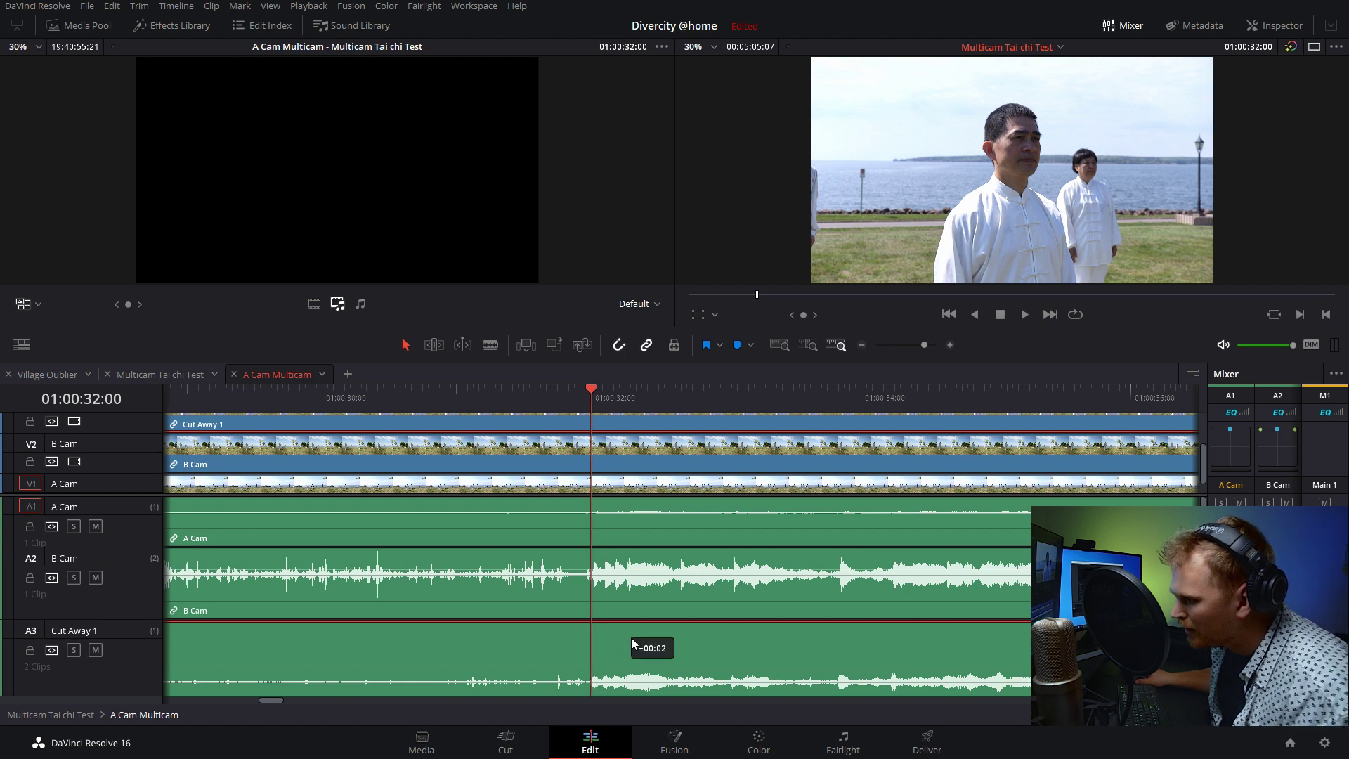
left_click(541, 392)
key("space")
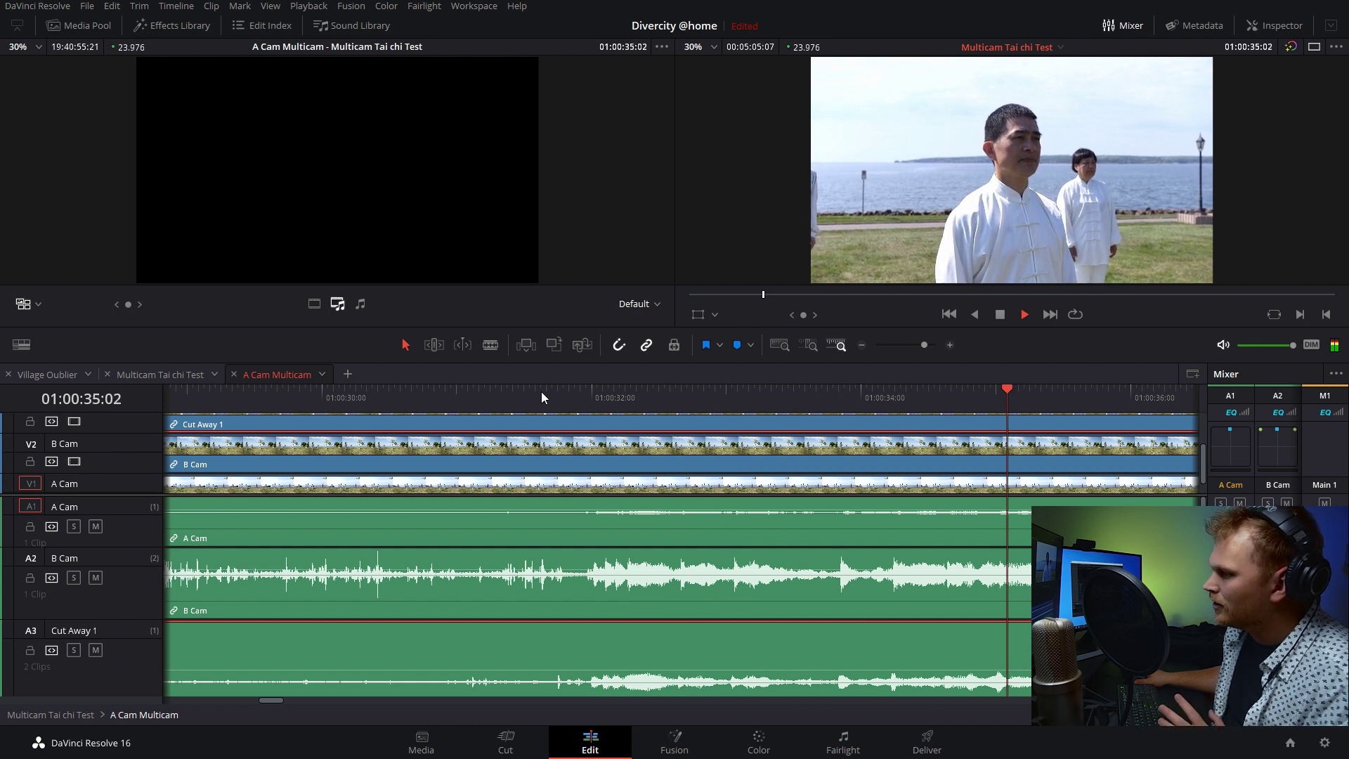
key("space")
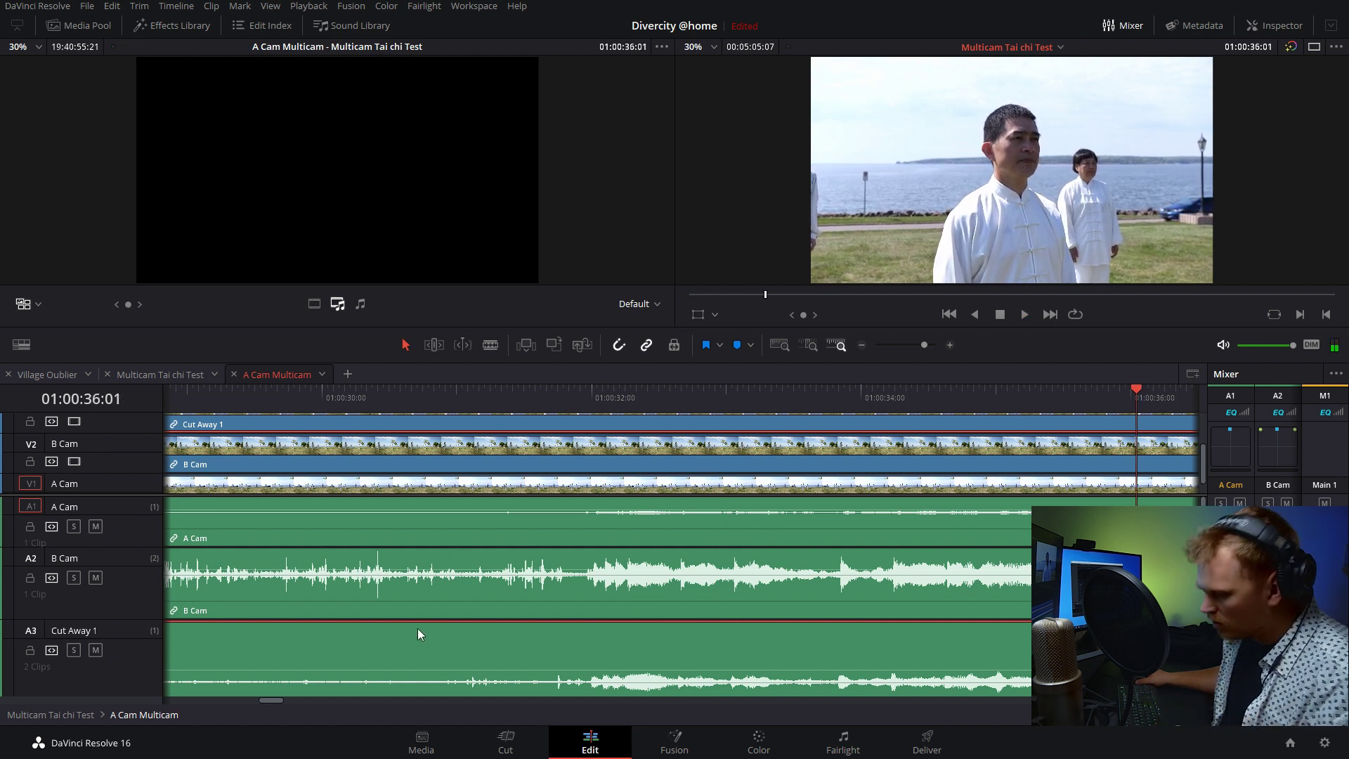
Step: Shift Cut Away 2 slightly earlier into sync
scroll(418, 628, "down", 4)
scroll(390, 605, "down", 5)
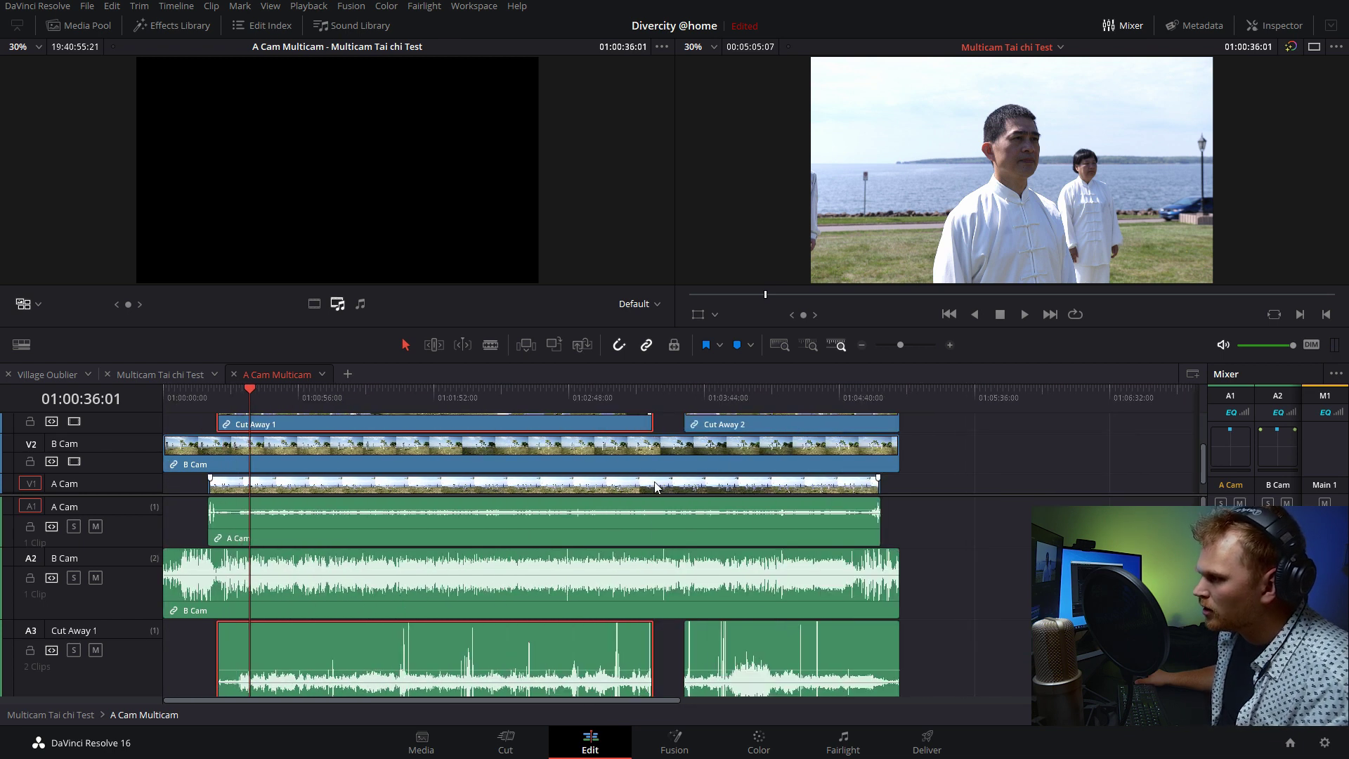
left_click(691, 402)
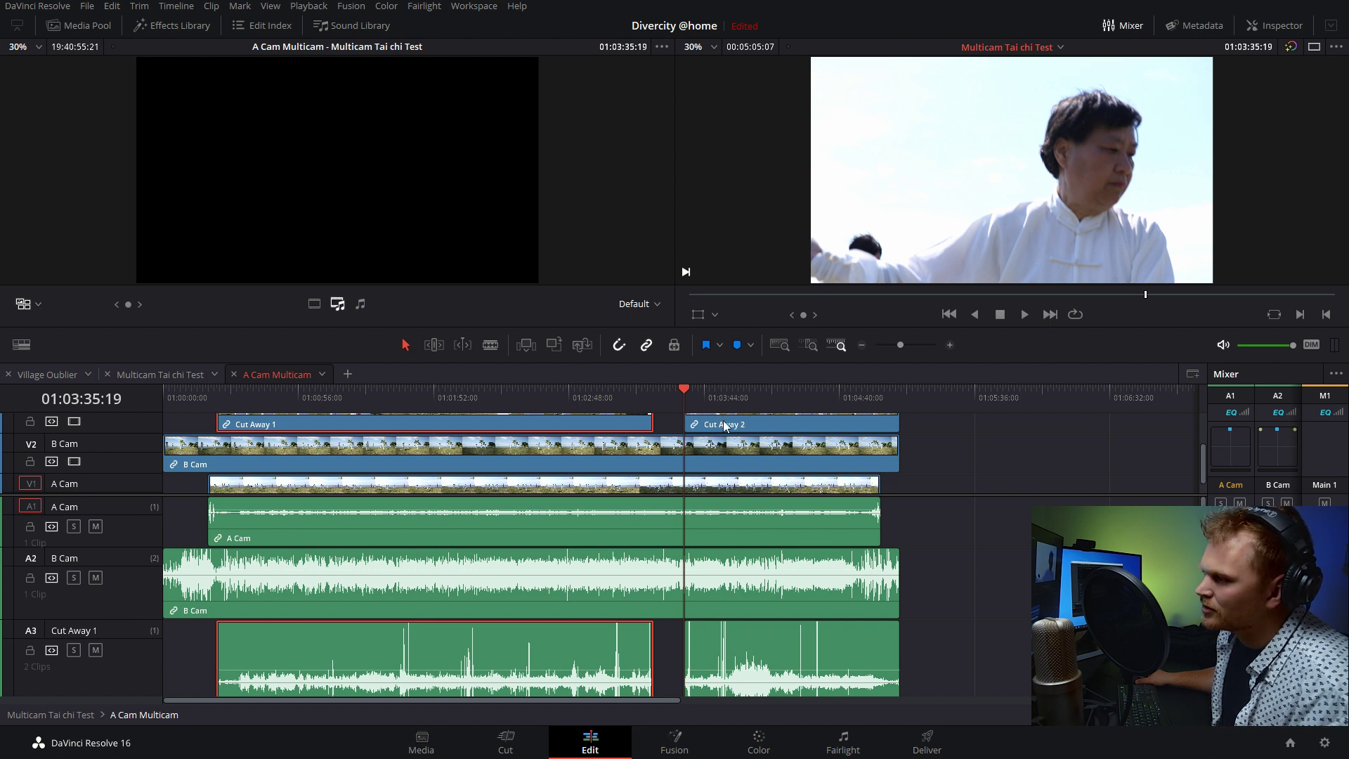
left_click_drag(724, 425, 704, 426)
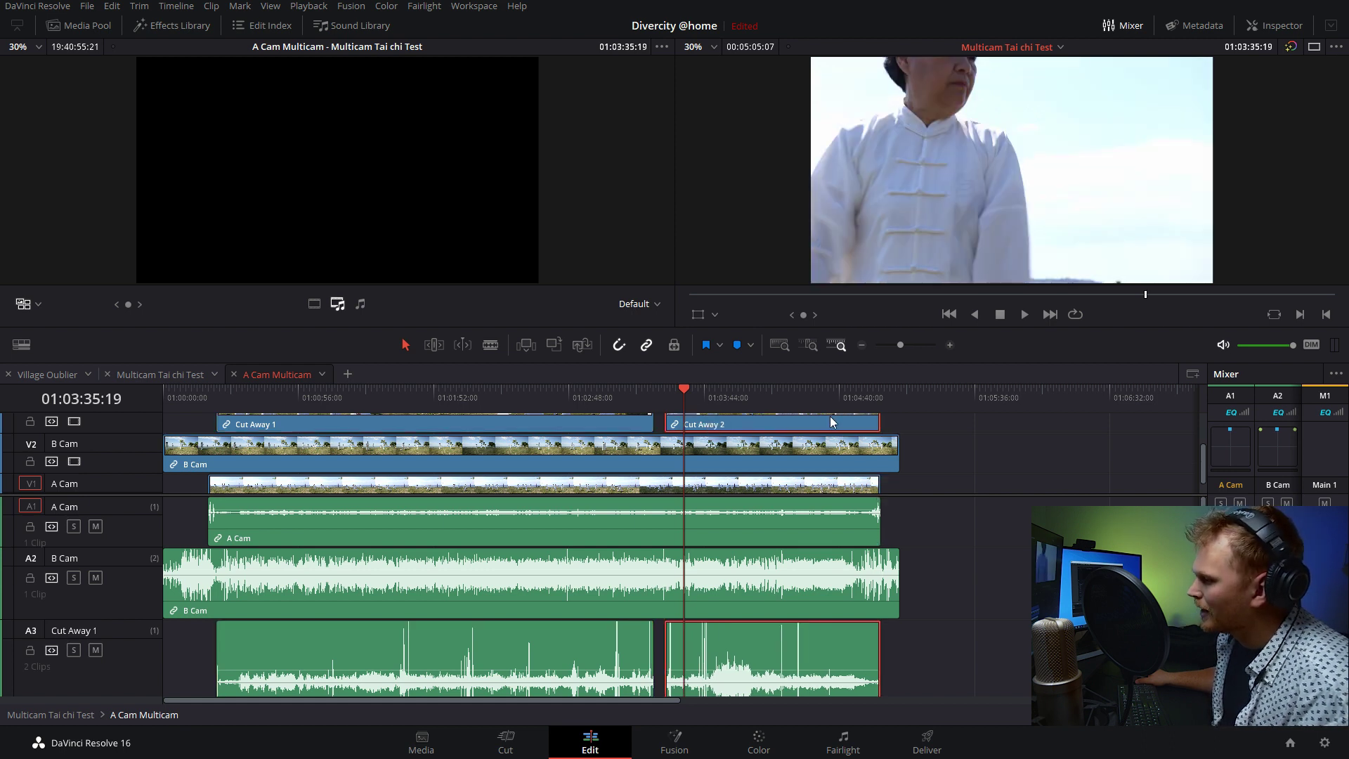
Step: Zoom the timeline out and switch to the Multicam Tai chi Test timeline
left_click(843, 397)
key("ctrl+equal")
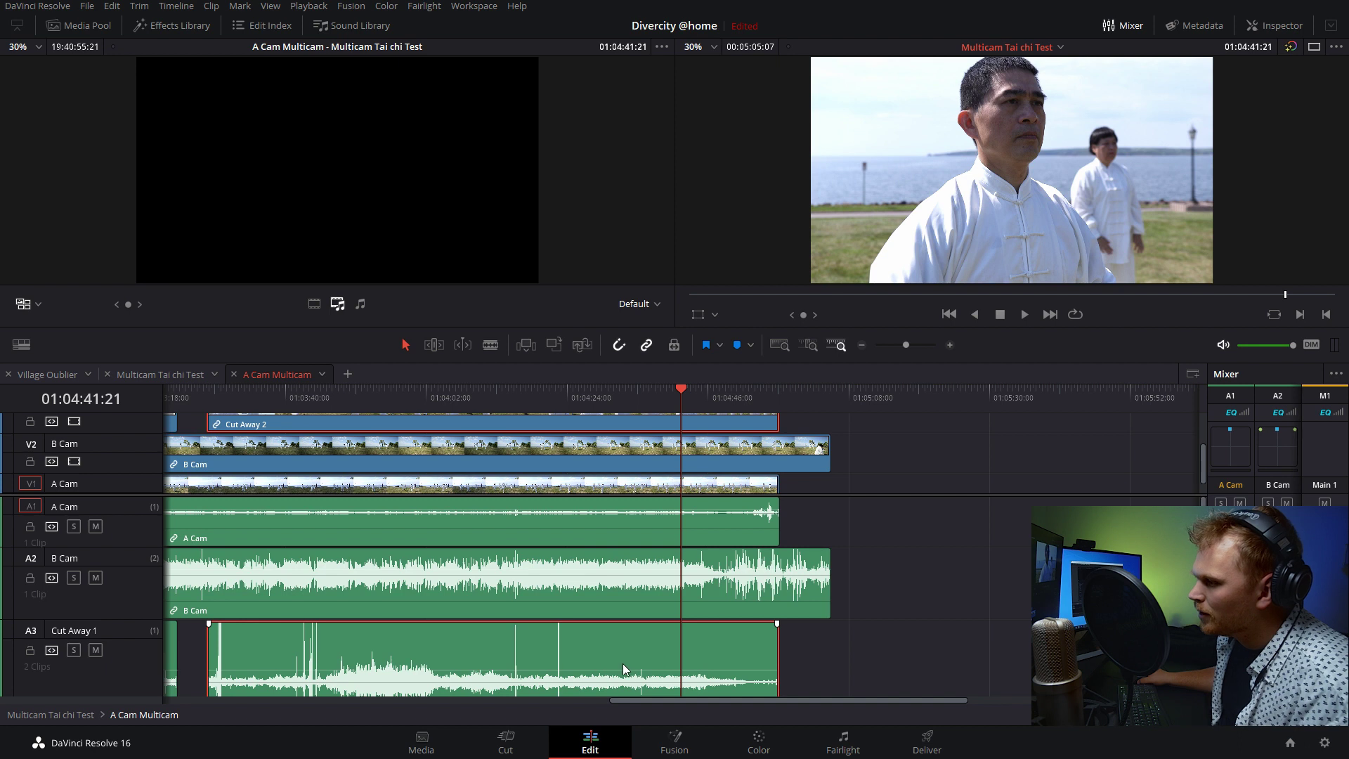
key("ctrl+minus")
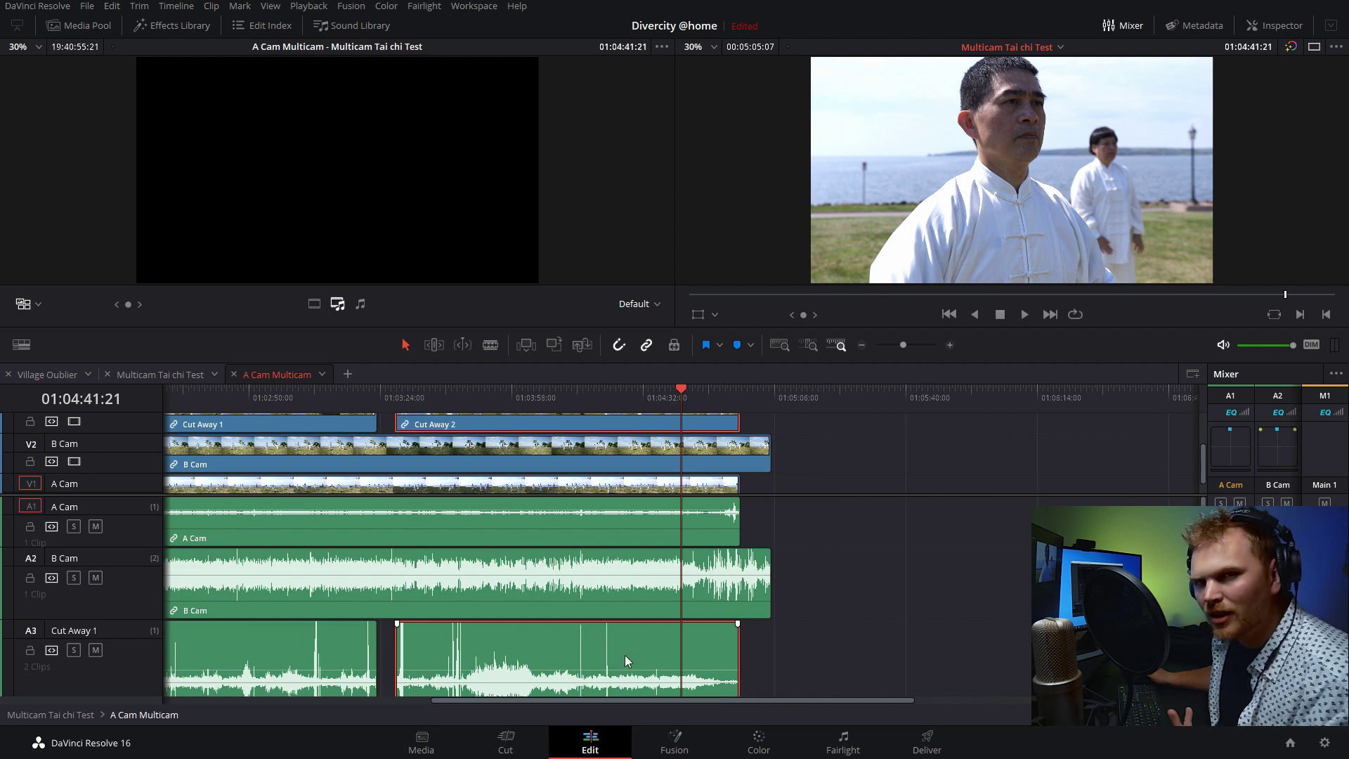
key("ctrl+minus")
key("ctrl+minus")
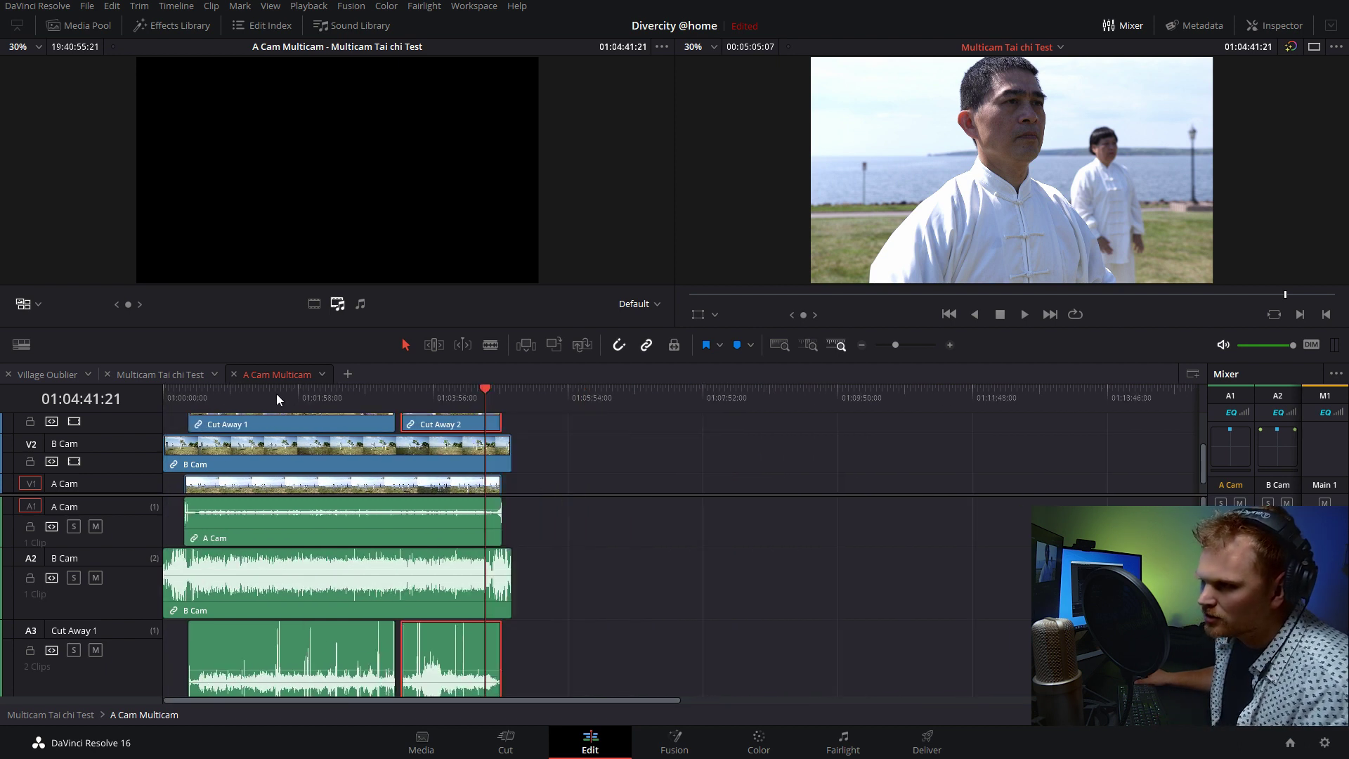
left_click(153, 377)
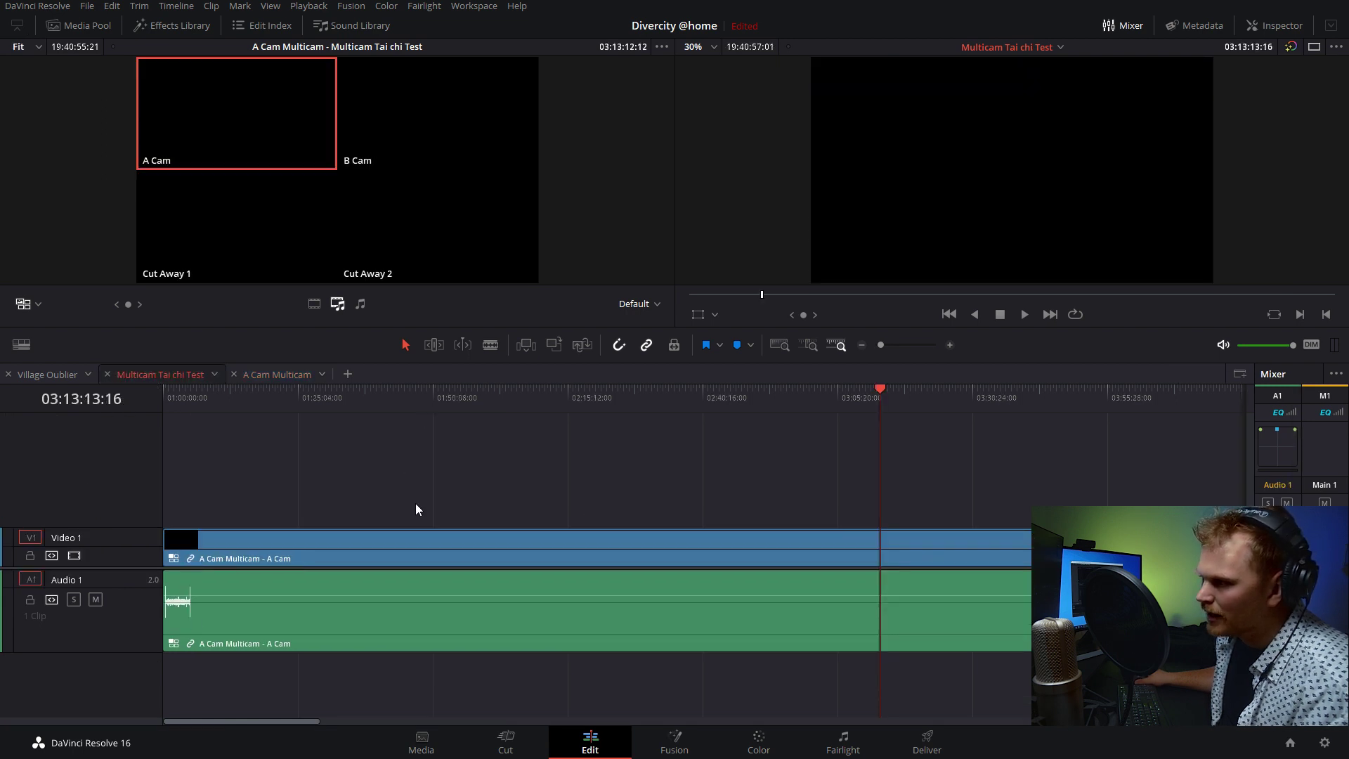
Step: Trim the multicam clip's end at the playhead near 01:05:00:18
key("ctrl+minus")
left_click_drag(197, 393, 178, 426)
key("ctrl+equal")
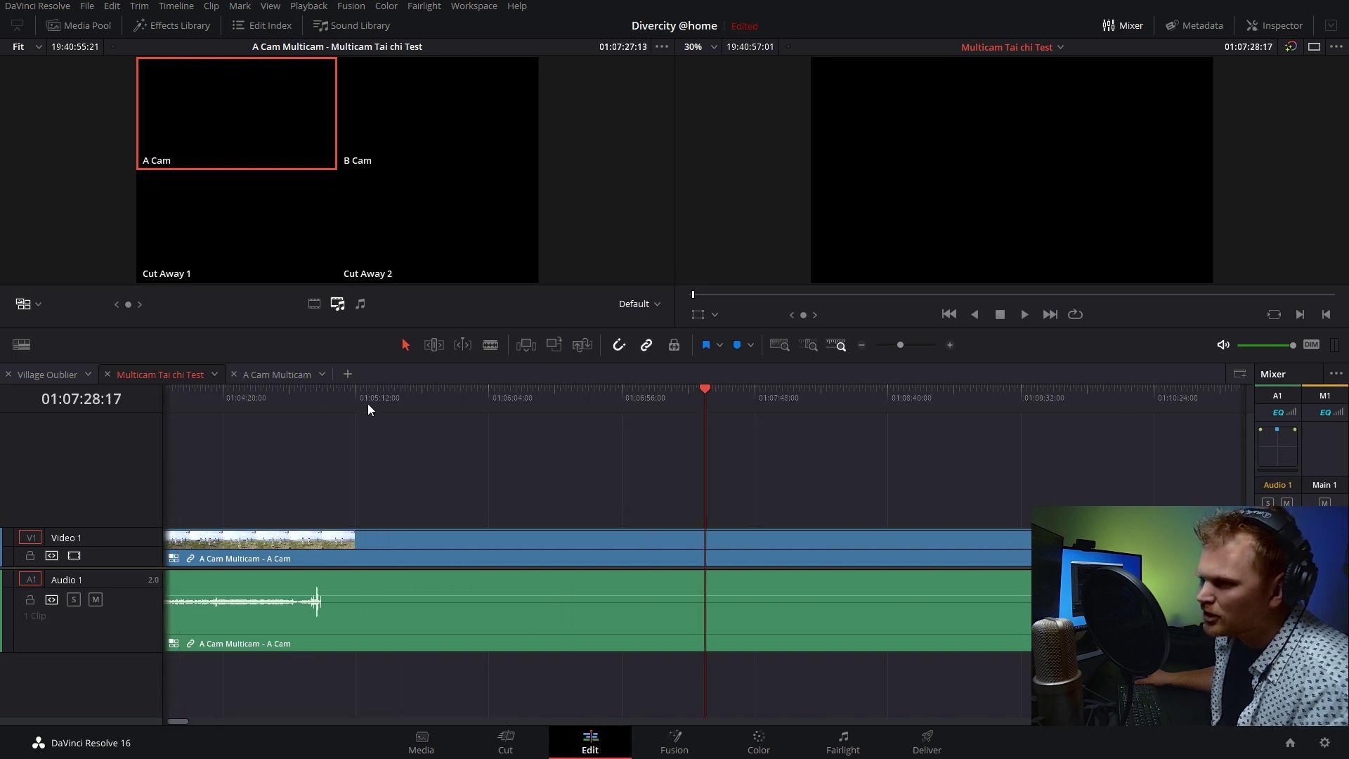
left_click_drag(369, 404, 327, 412)
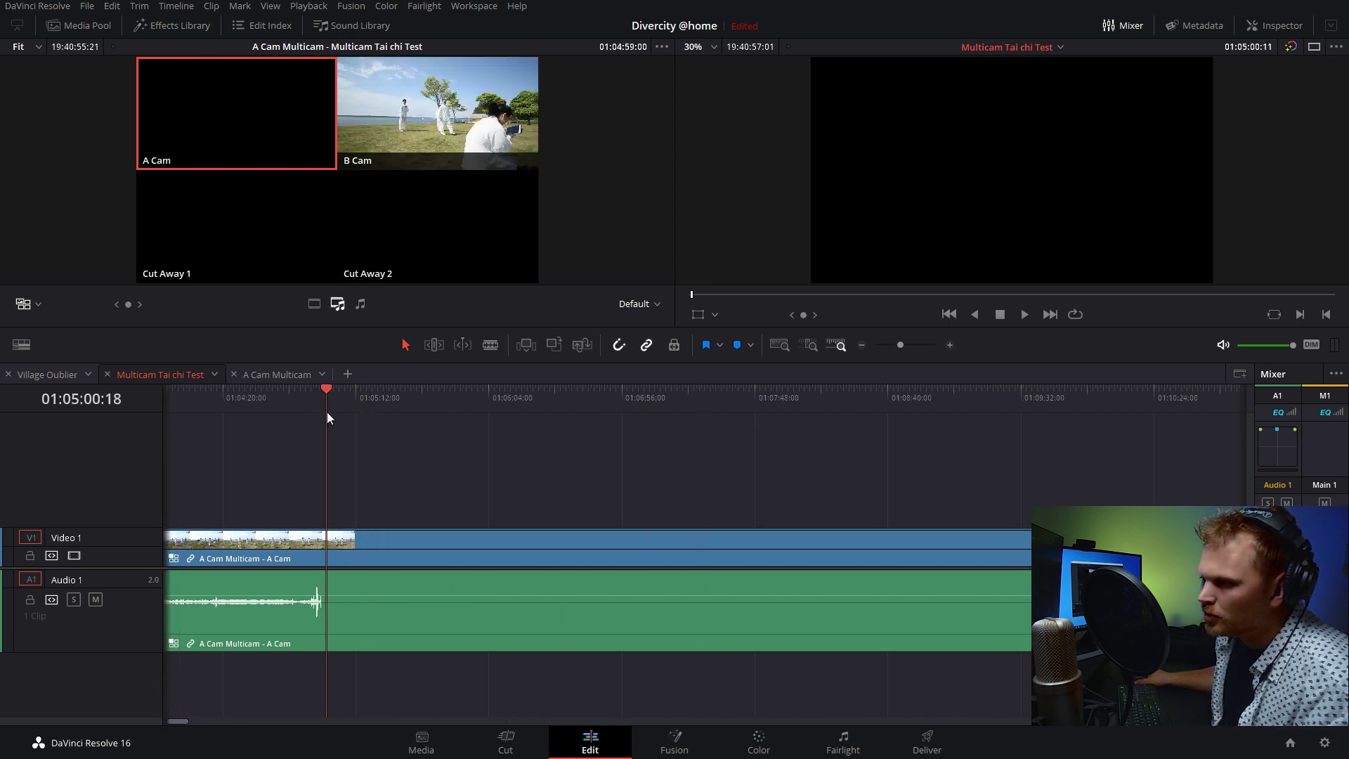
left_click(348, 546)
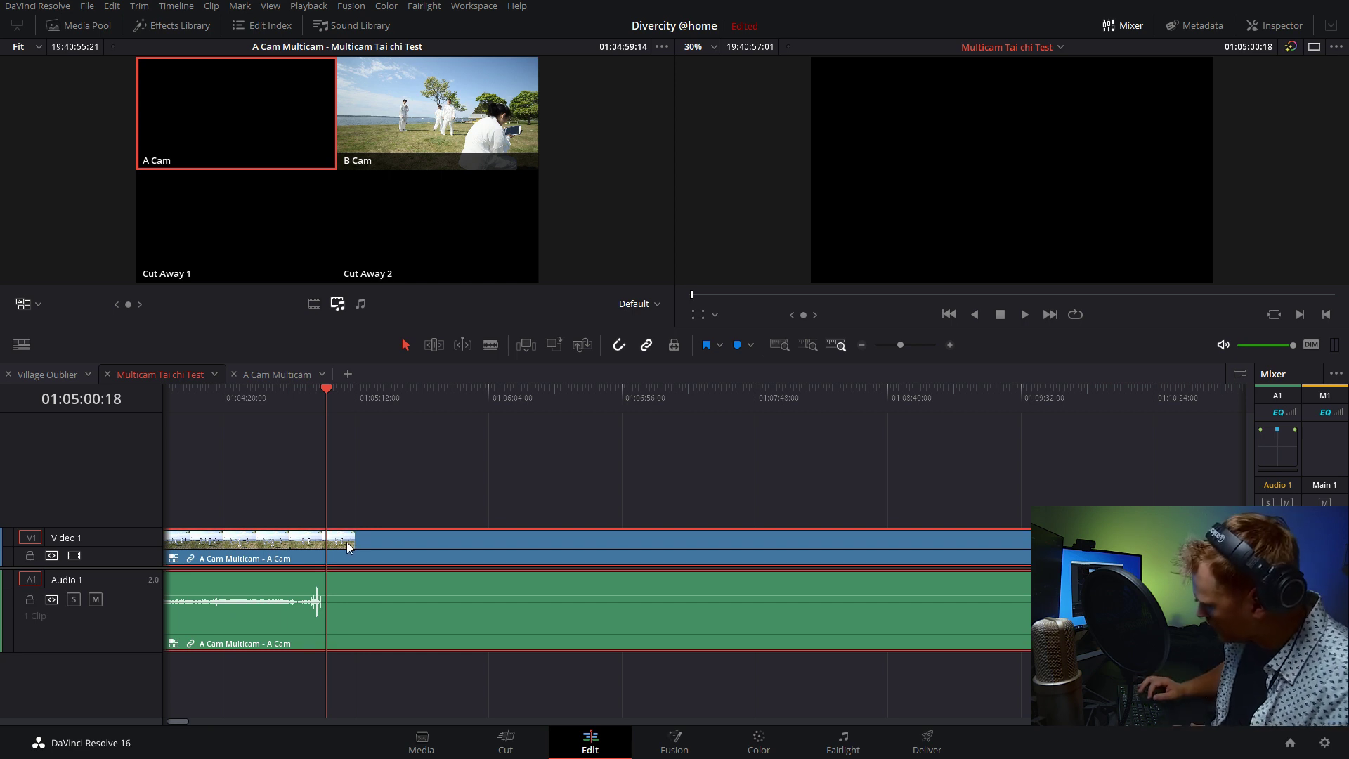
key("shift+bracketright")
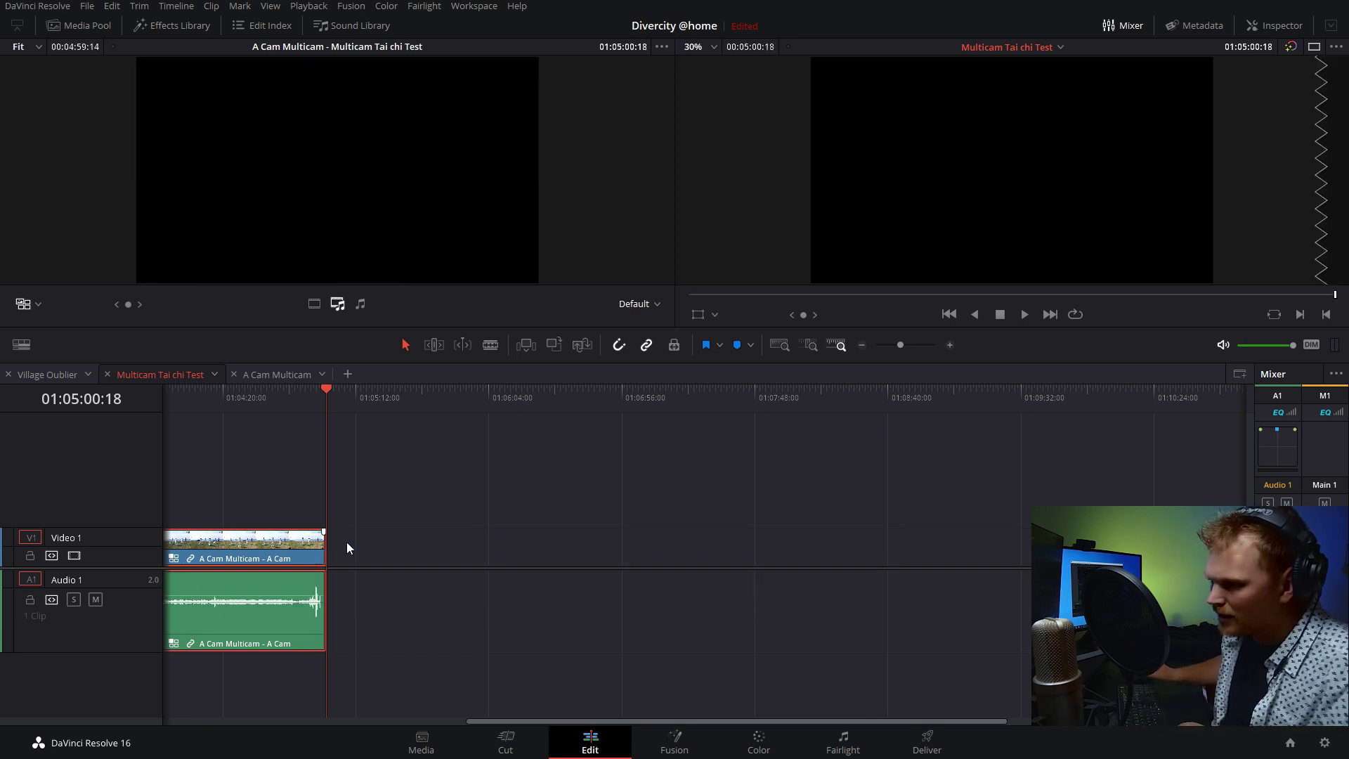
Step: Return the playhead to about 01:00:57 and start playback
left_click(197, 392)
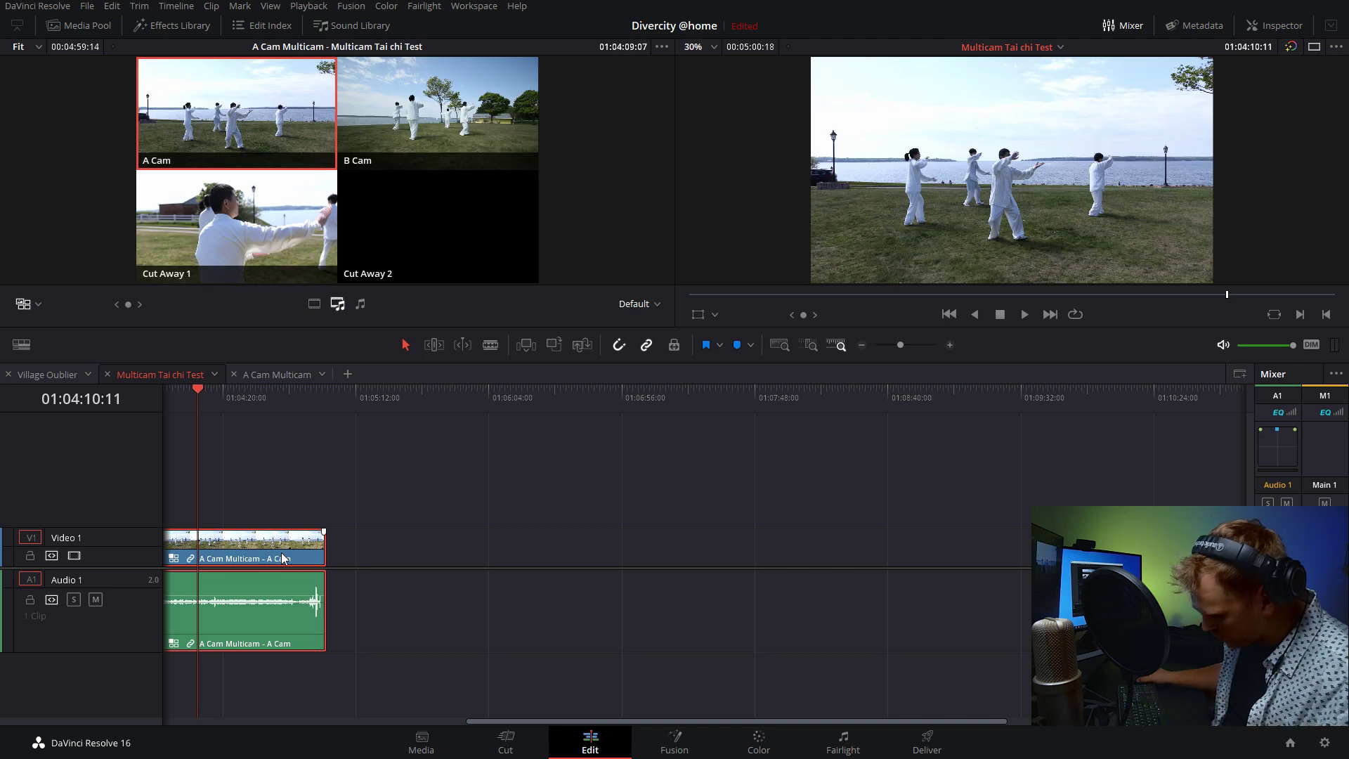
scroll(283, 559, "down", 4)
scroll(617, 471, "up", 4)
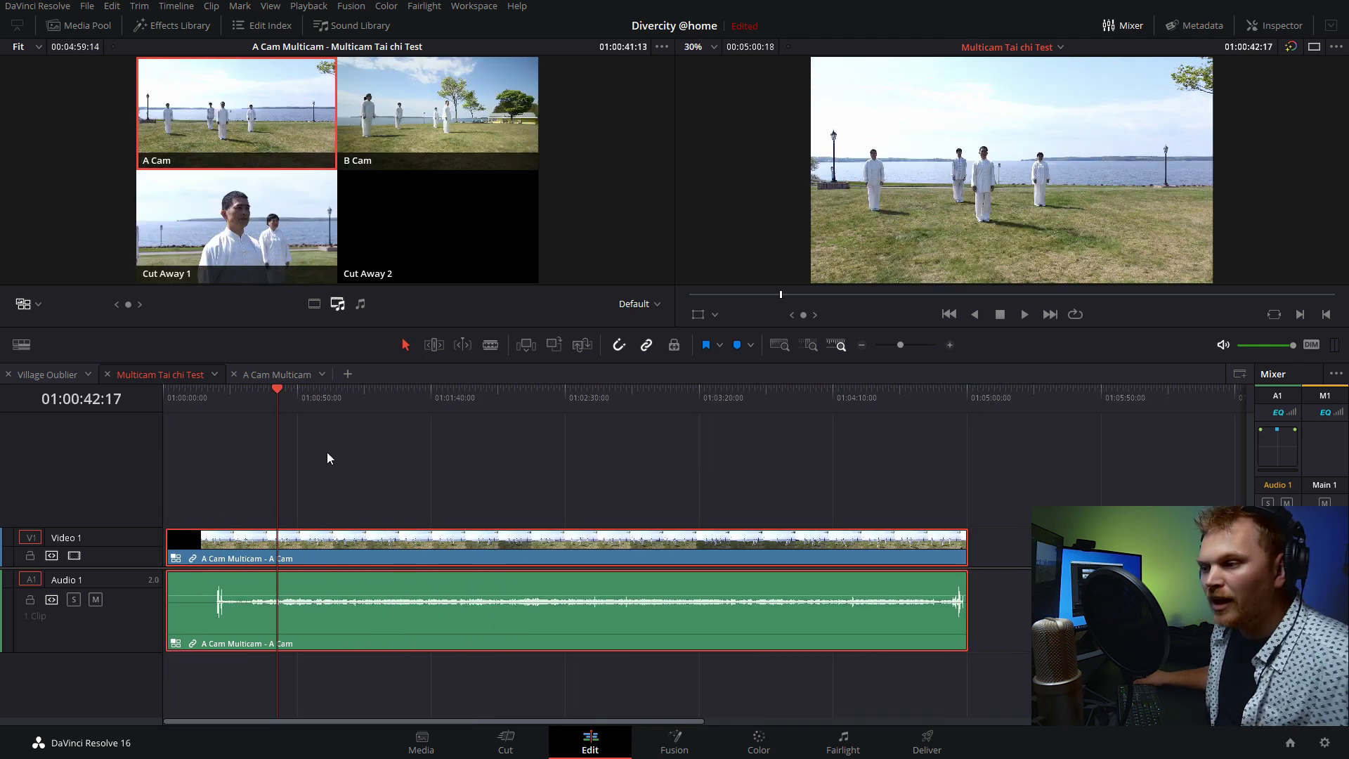
left_click(319, 398)
key("space")
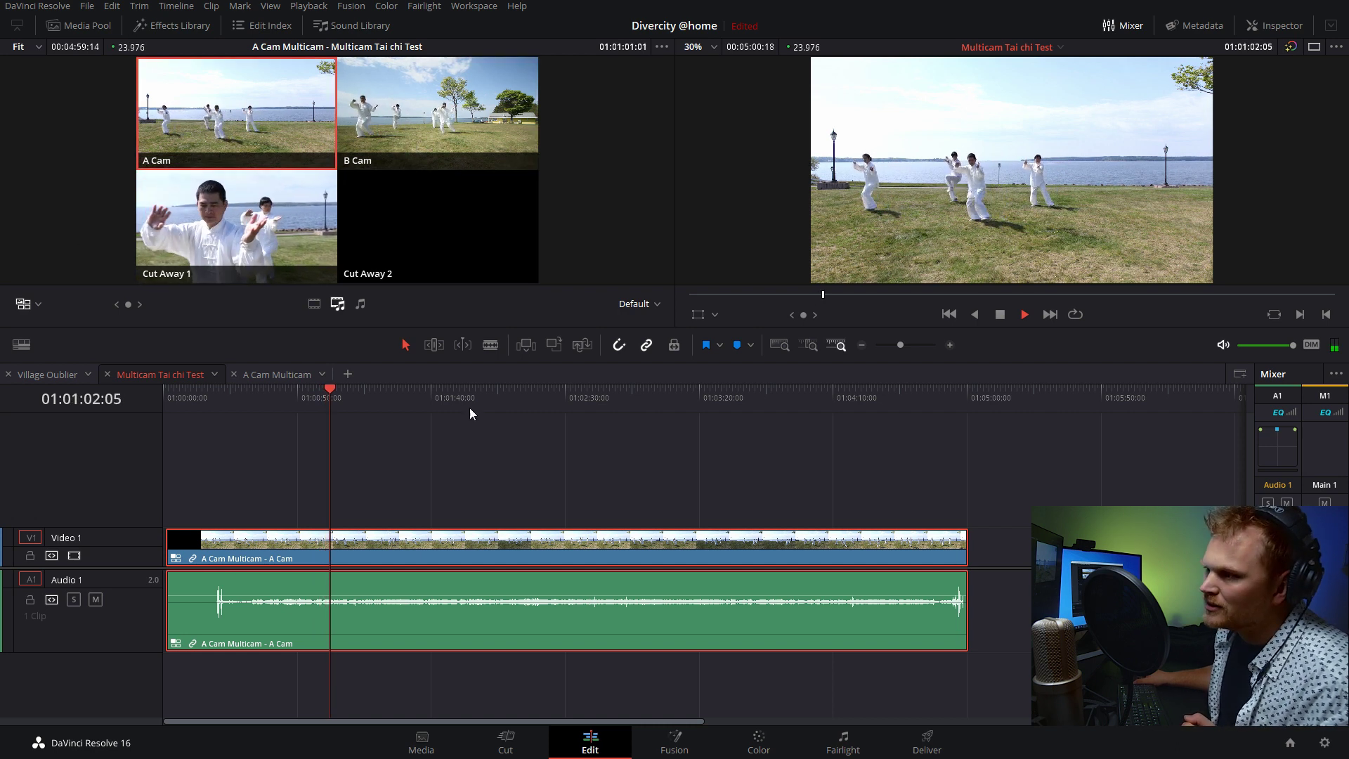
Step: During playback, cut video-only between the Cut Away 1 and A Cam angles
left_click(316, 304)
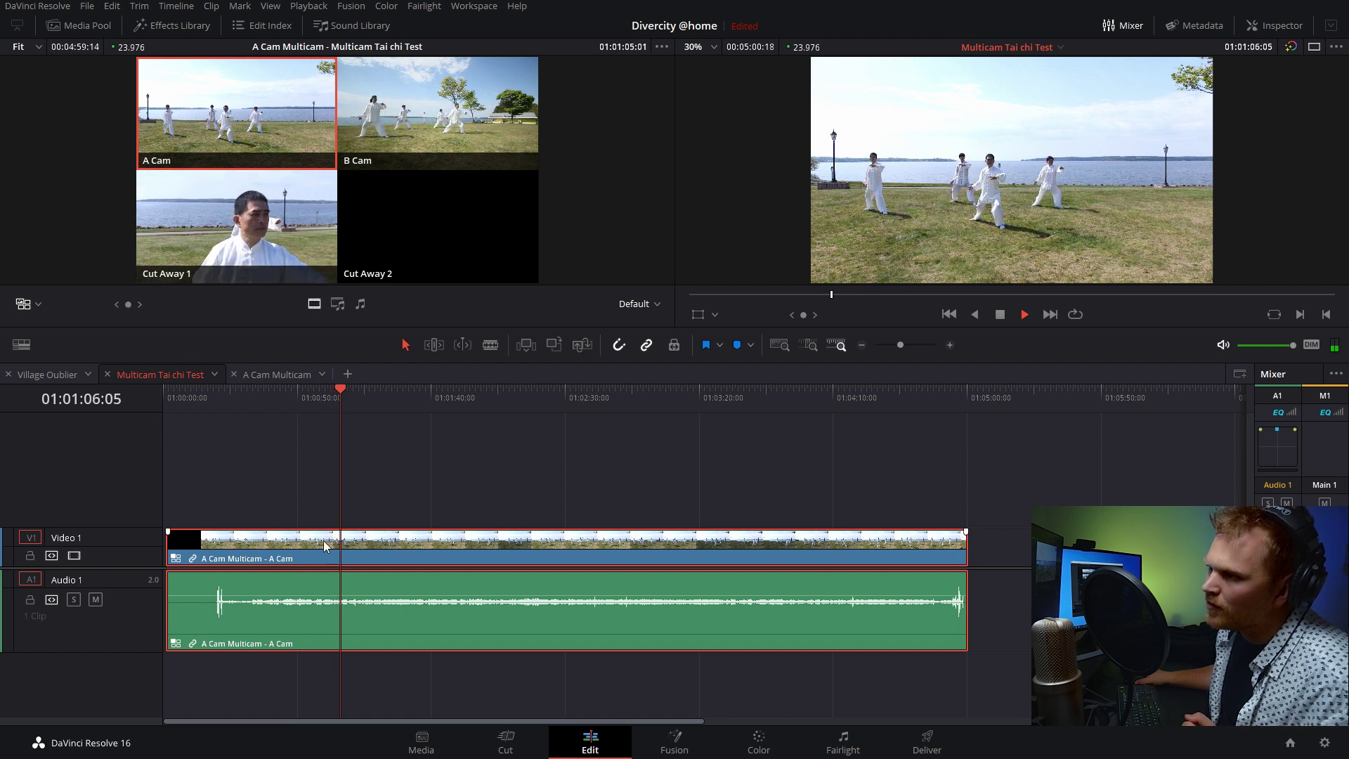
left_click(309, 211)
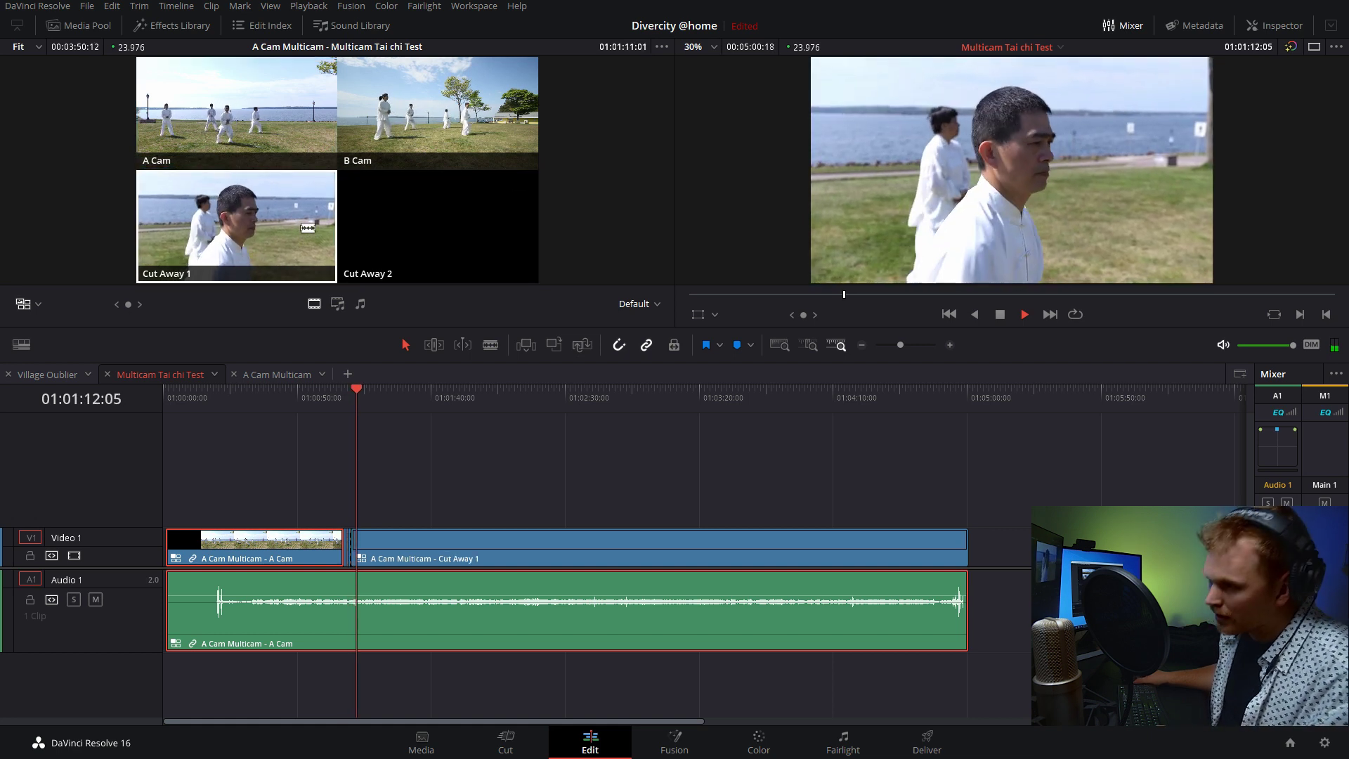
left_click(302, 133)
left_click(307, 228)
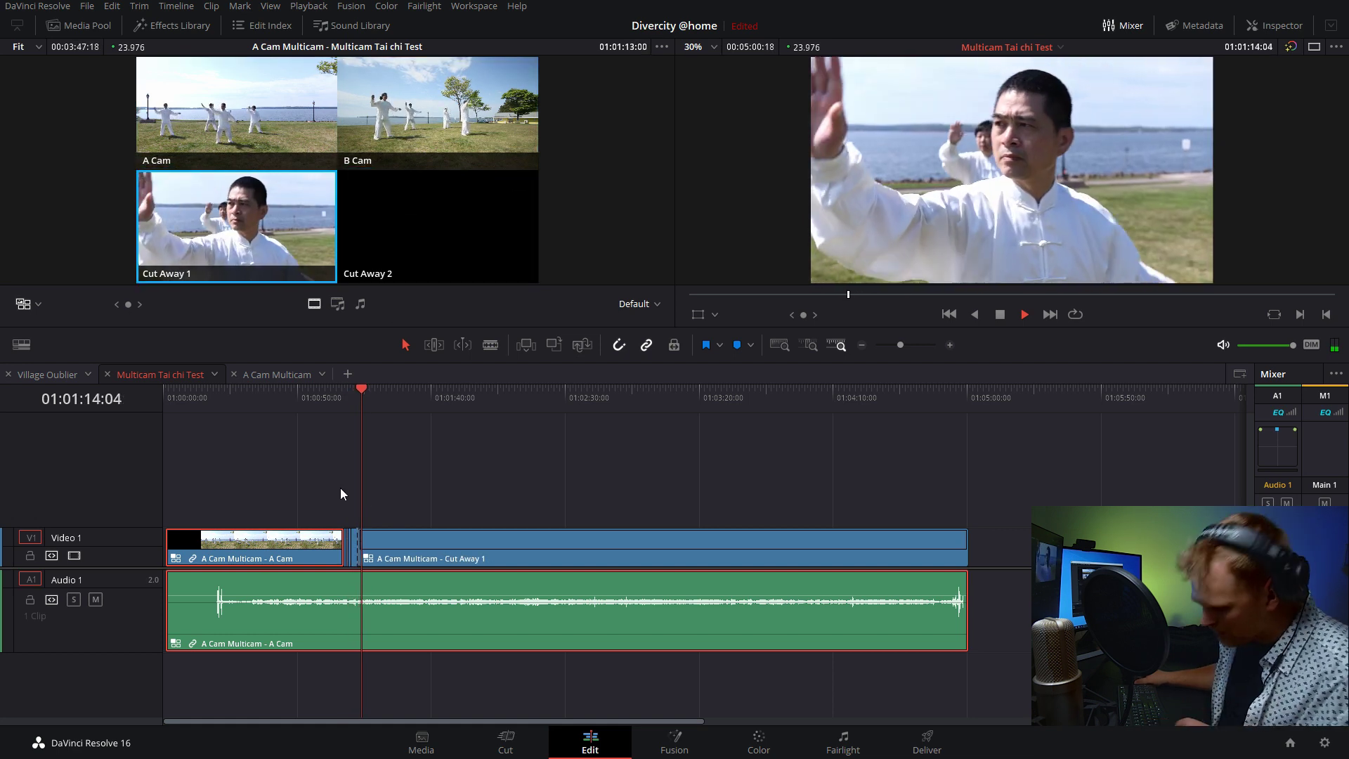
Step: Switch the short clip at 01:01:10:09 to the A Cam angle, then preview the B Cam source
scroll(340, 488, "up", 2)
scroll(341, 487, "up", 3)
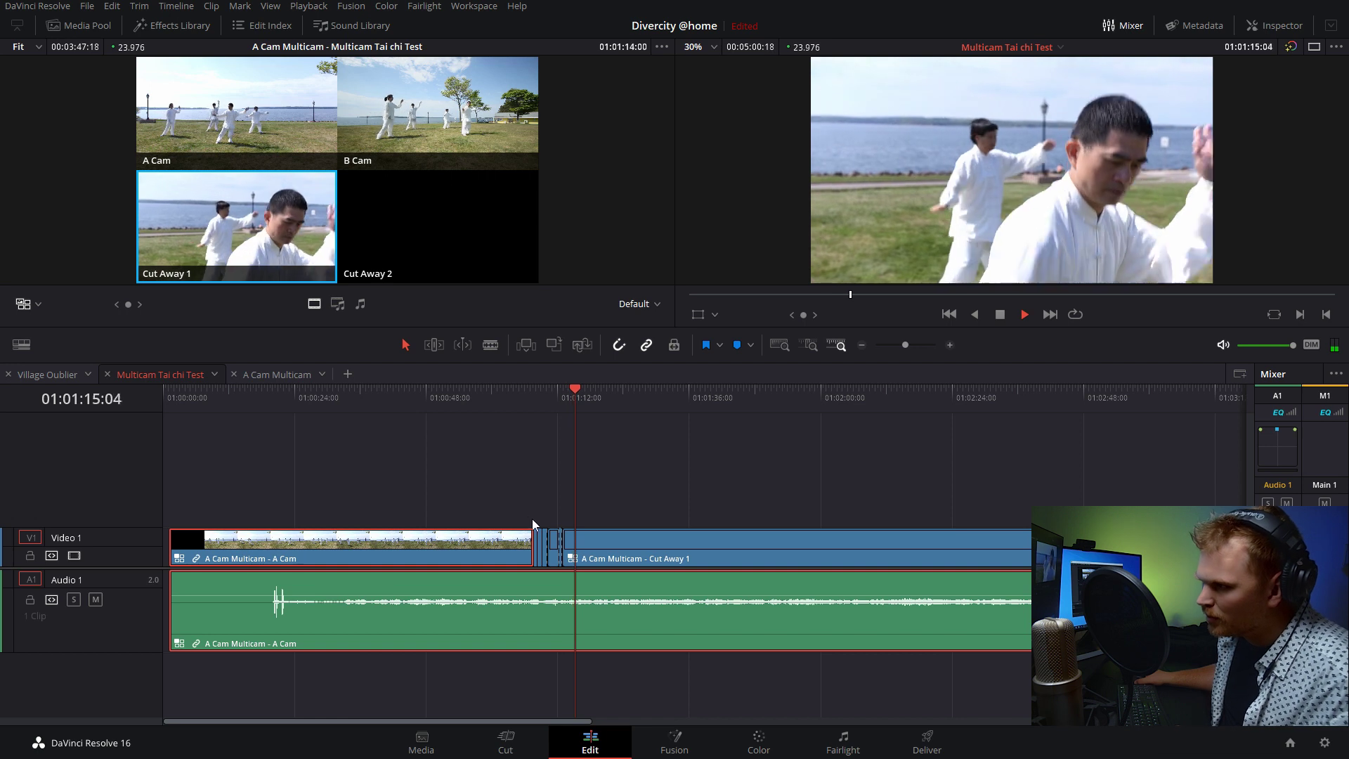
left_click(644, 394)
left_click(655, 547)
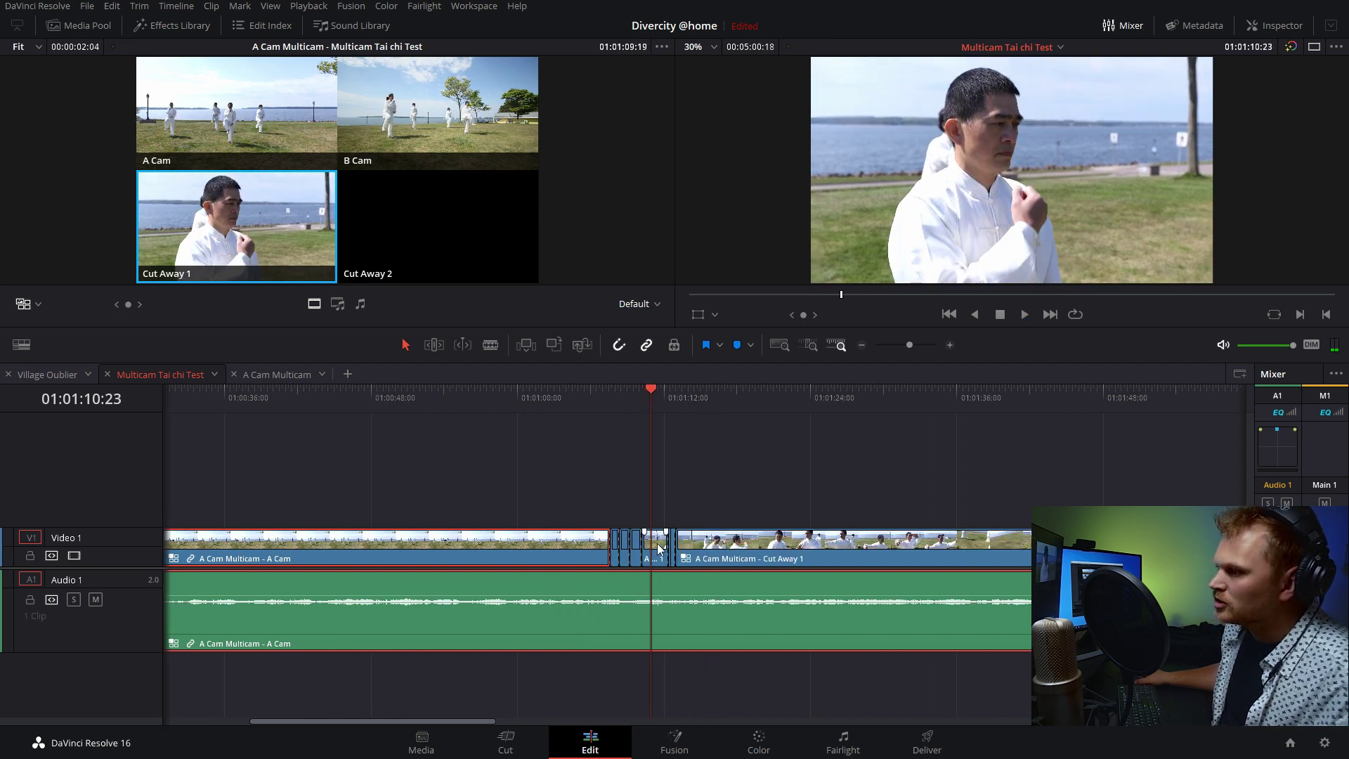
left_click(268, 107)
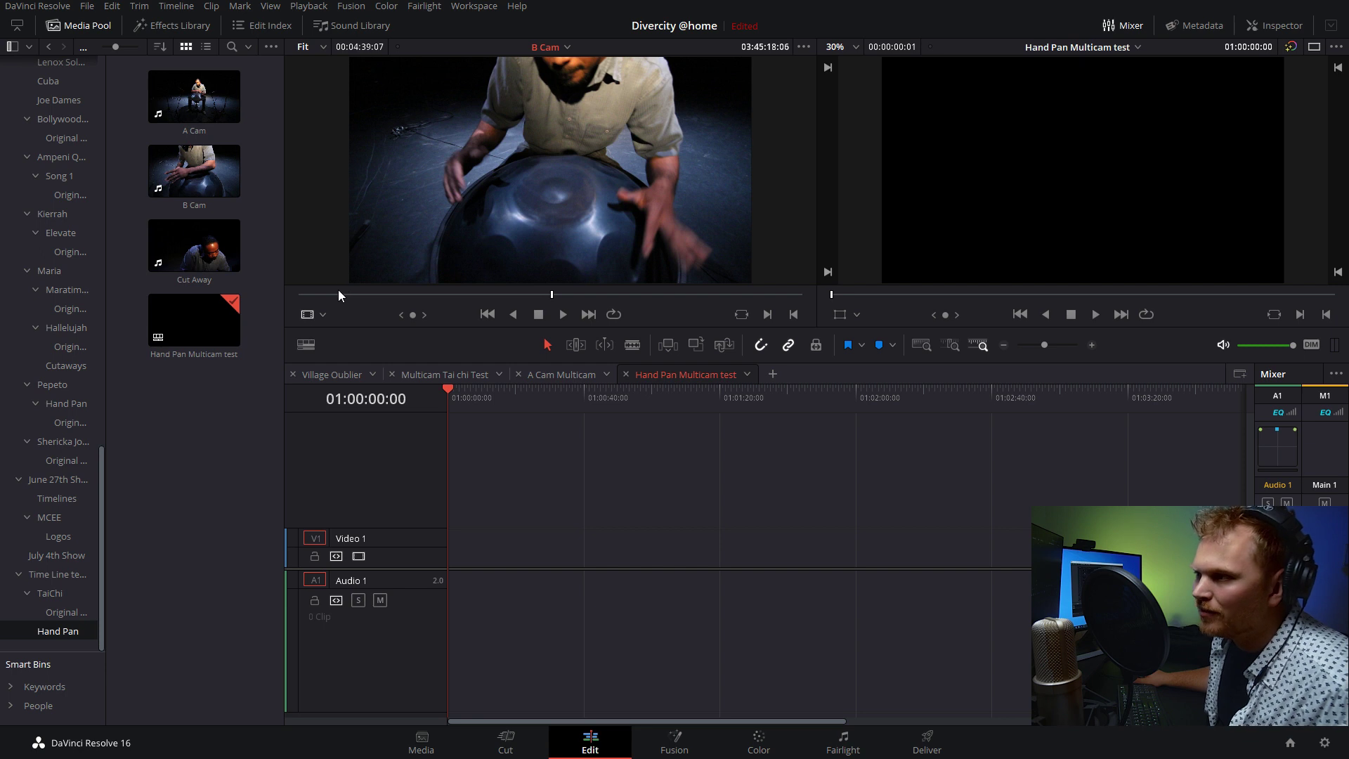
left_click(486, 295)
Step: Create a sound-synced multicam clip from A Cam, B Cam and Cut Away, dismissing the no-match warning
left_click_drag(490, 301, 554, 298)
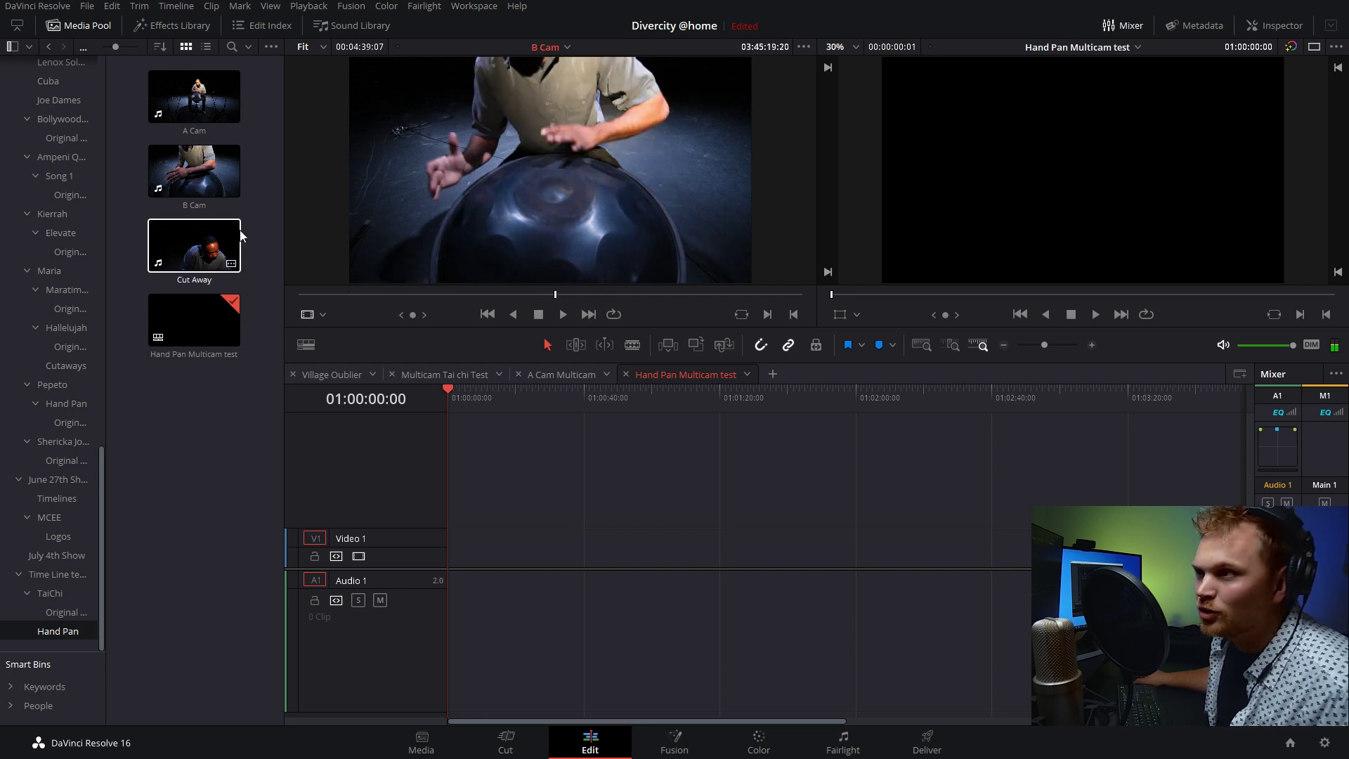
left_click_drag(268, 251, 174, 90)
right_click(184, 93)
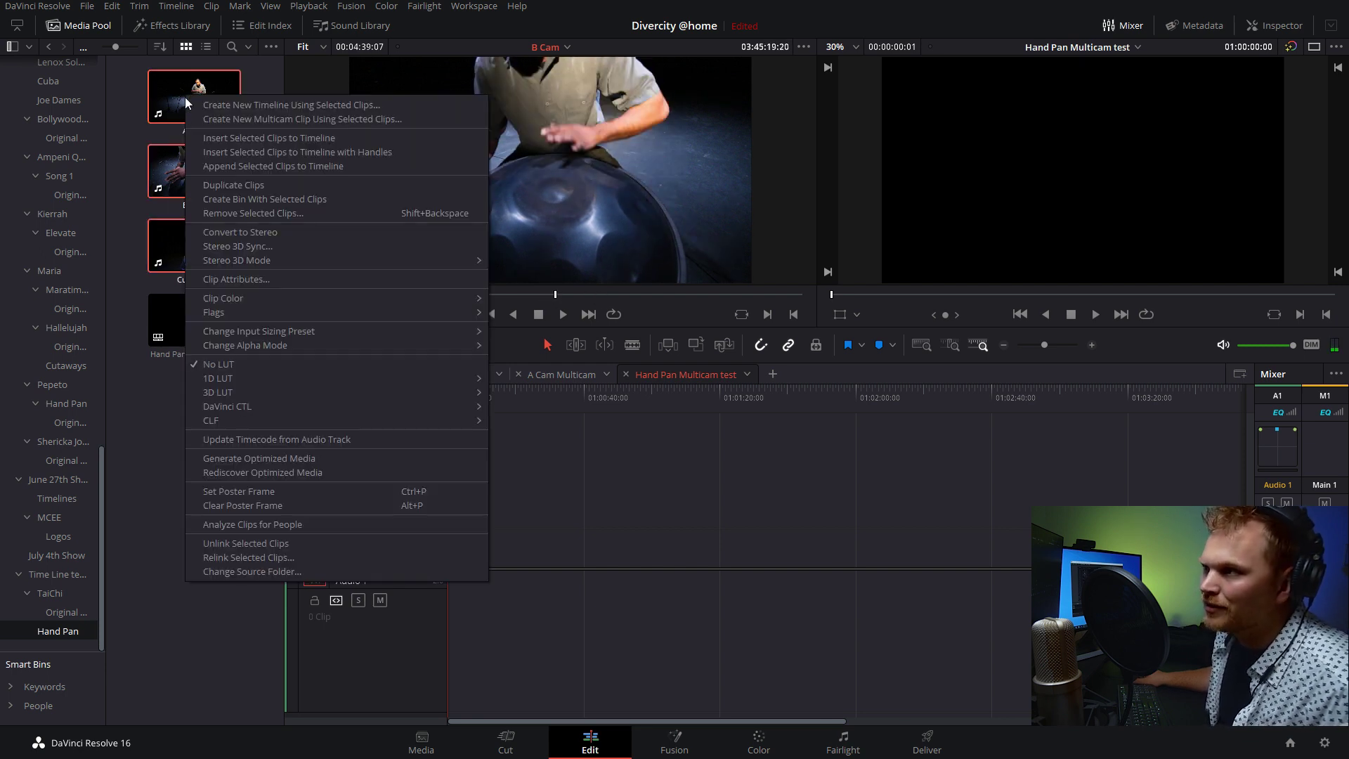
left_click(292, 132)
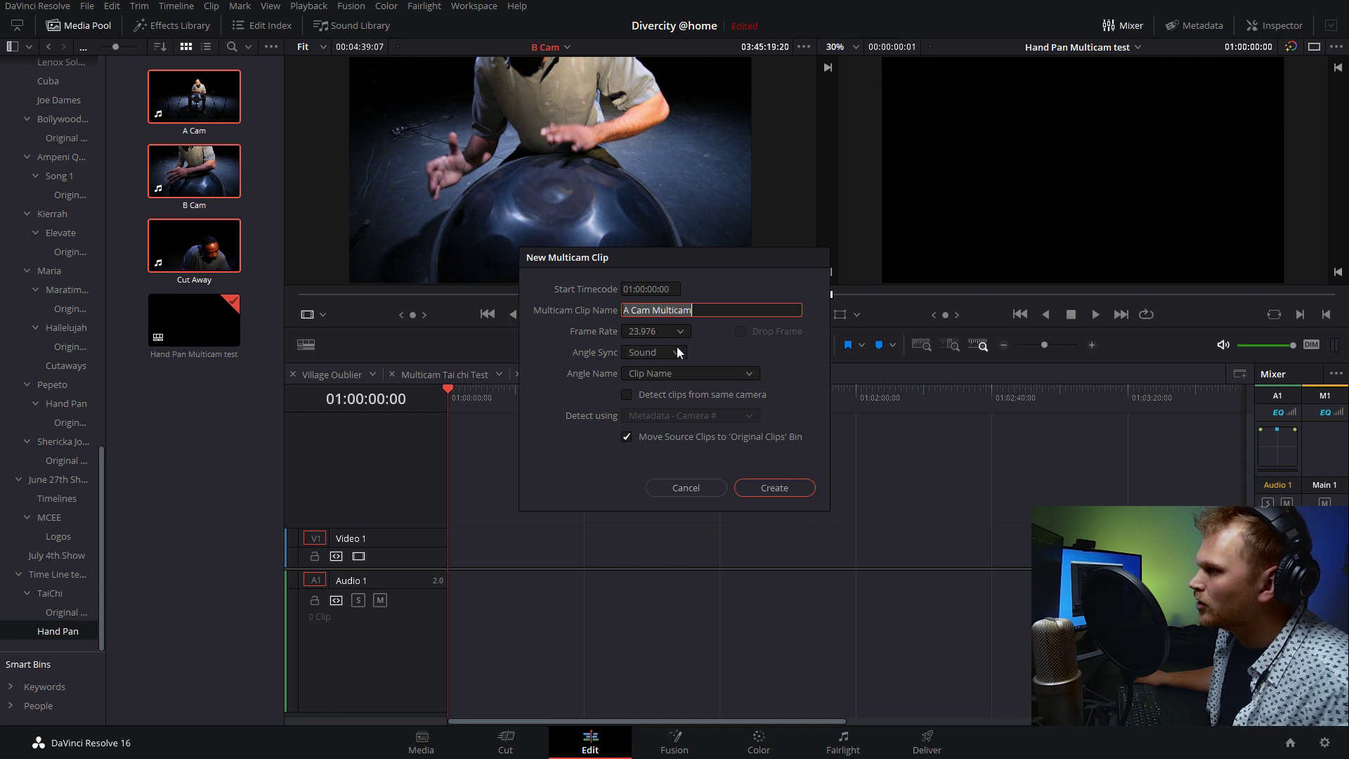
left_click(774, 488)
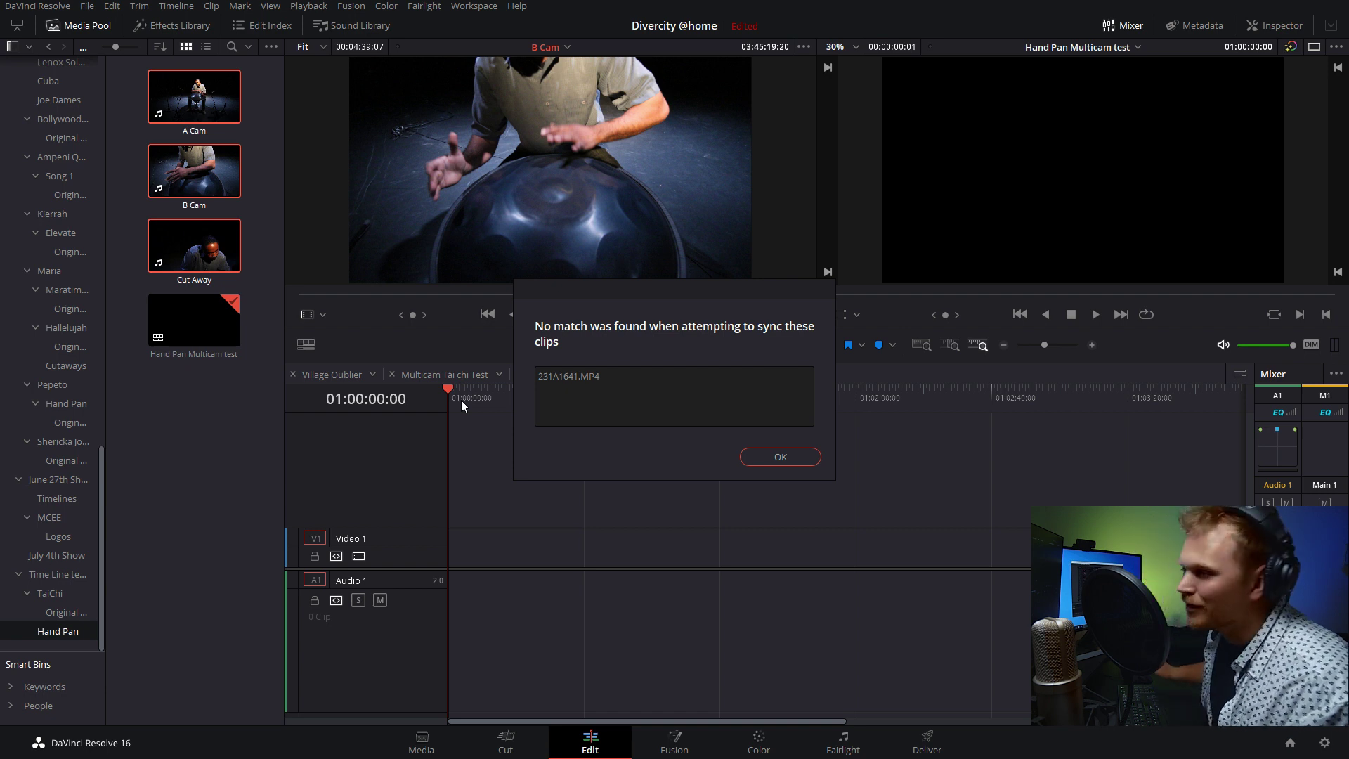
key("Return")
Step: Place A Cam Multicam on the Hand Pan timeline and open its angles in a timeline
left_click_drag(190, 99, 450, 541)
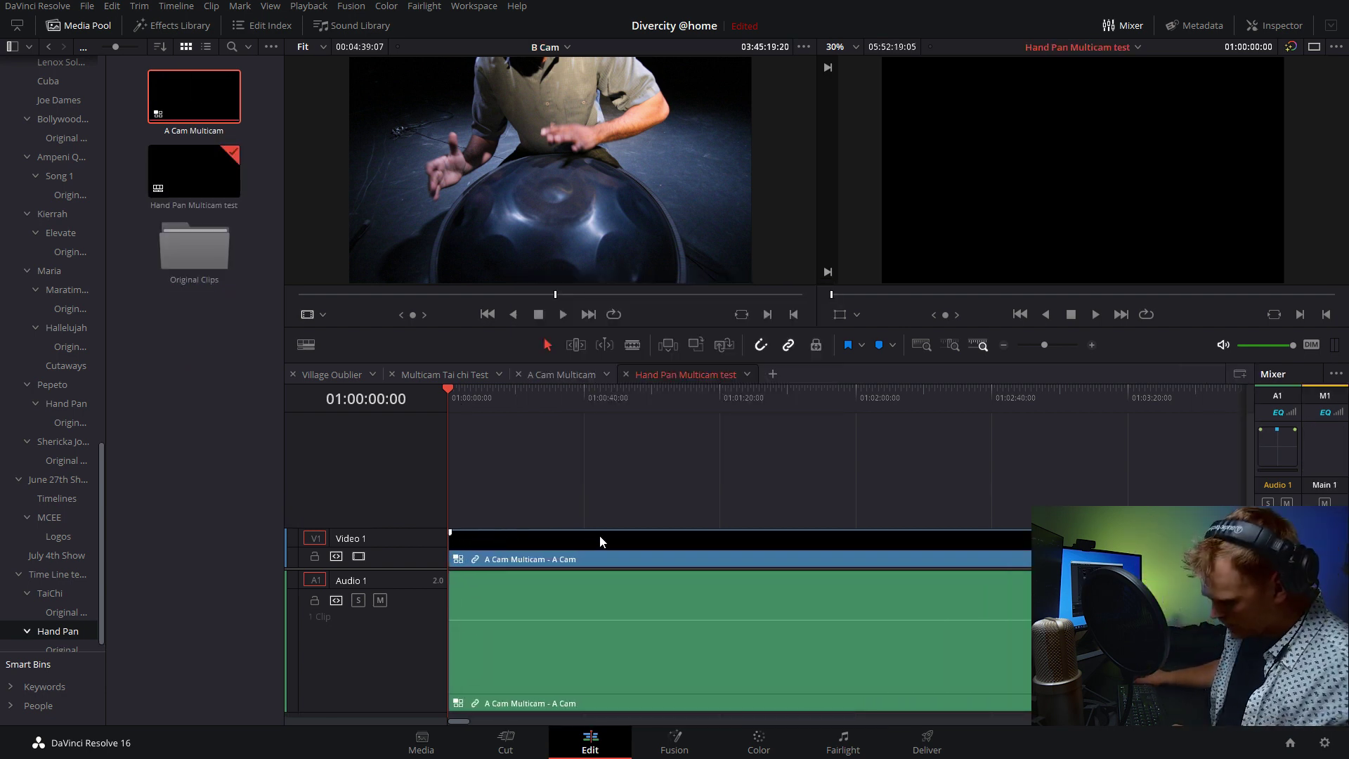
key("shift+z")
right_click(610, 553)
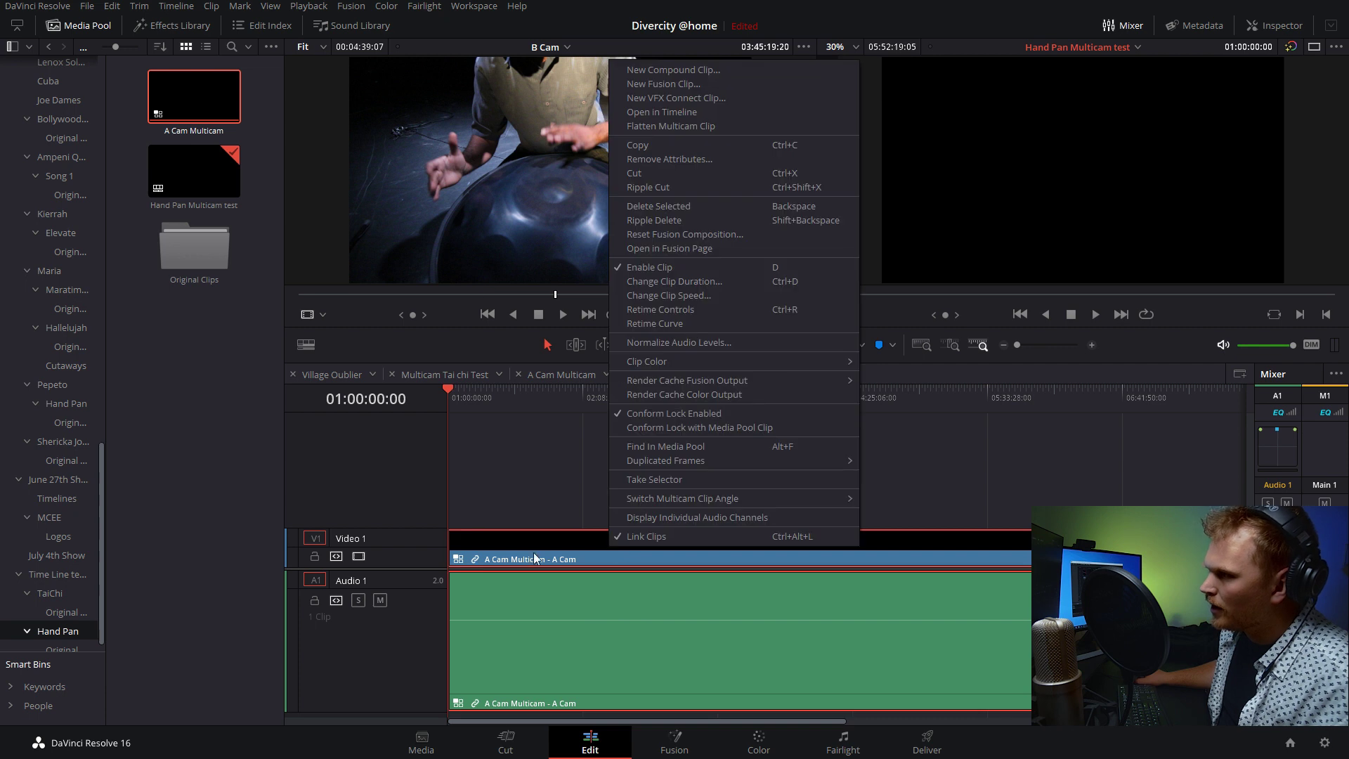
left_click(674, 112)
Step: Move the A Cam clip to the timeline start and shrink the audio track height
scroll(562, 515, "down", 3)
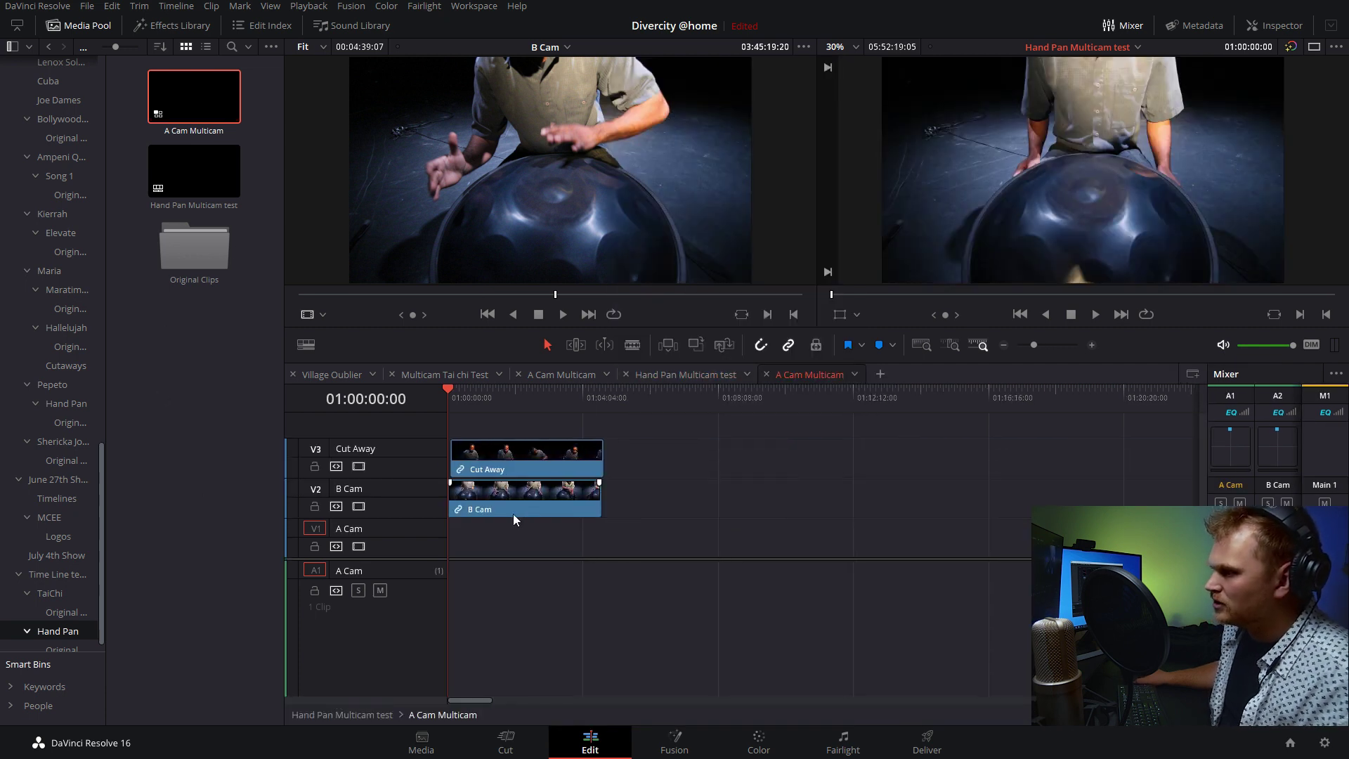
scroll(506, 519, "down", 3)
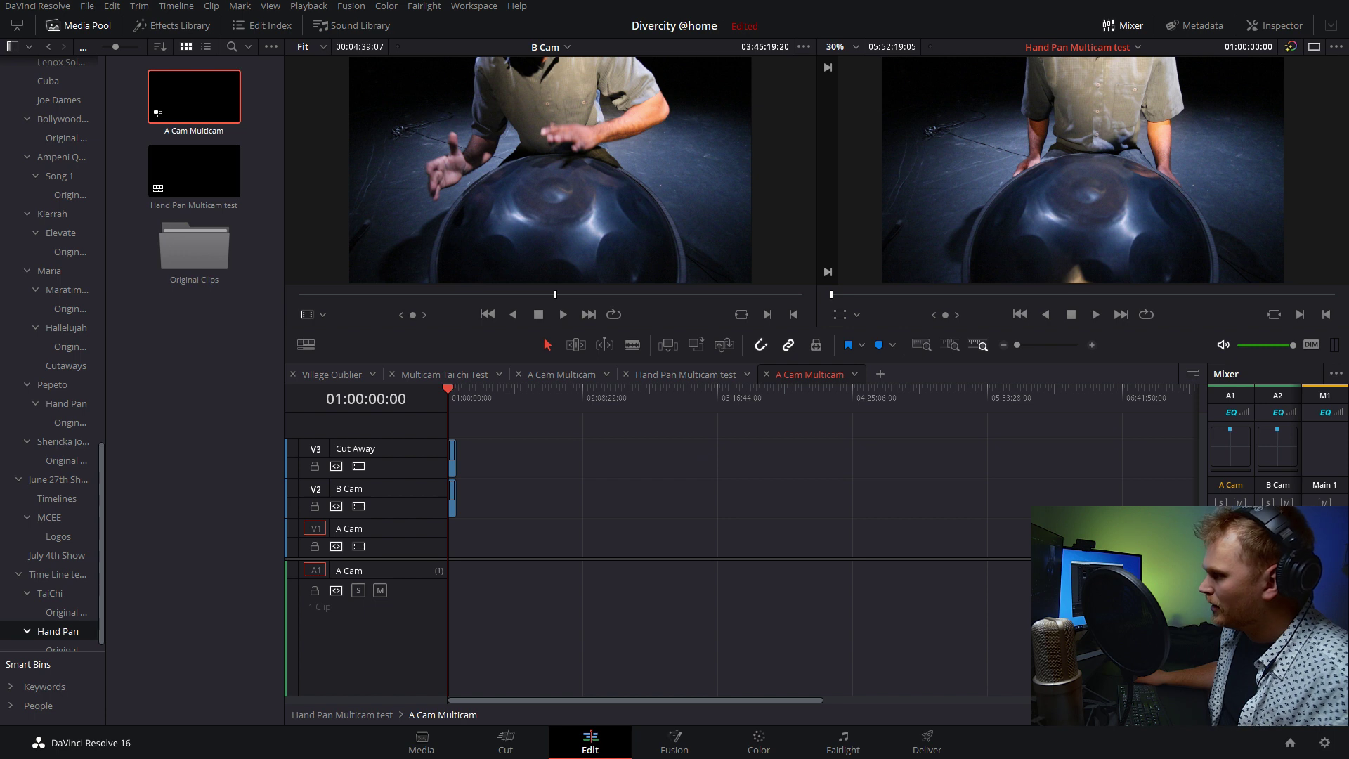
left_click_drag(1027, 540, 450, 549)
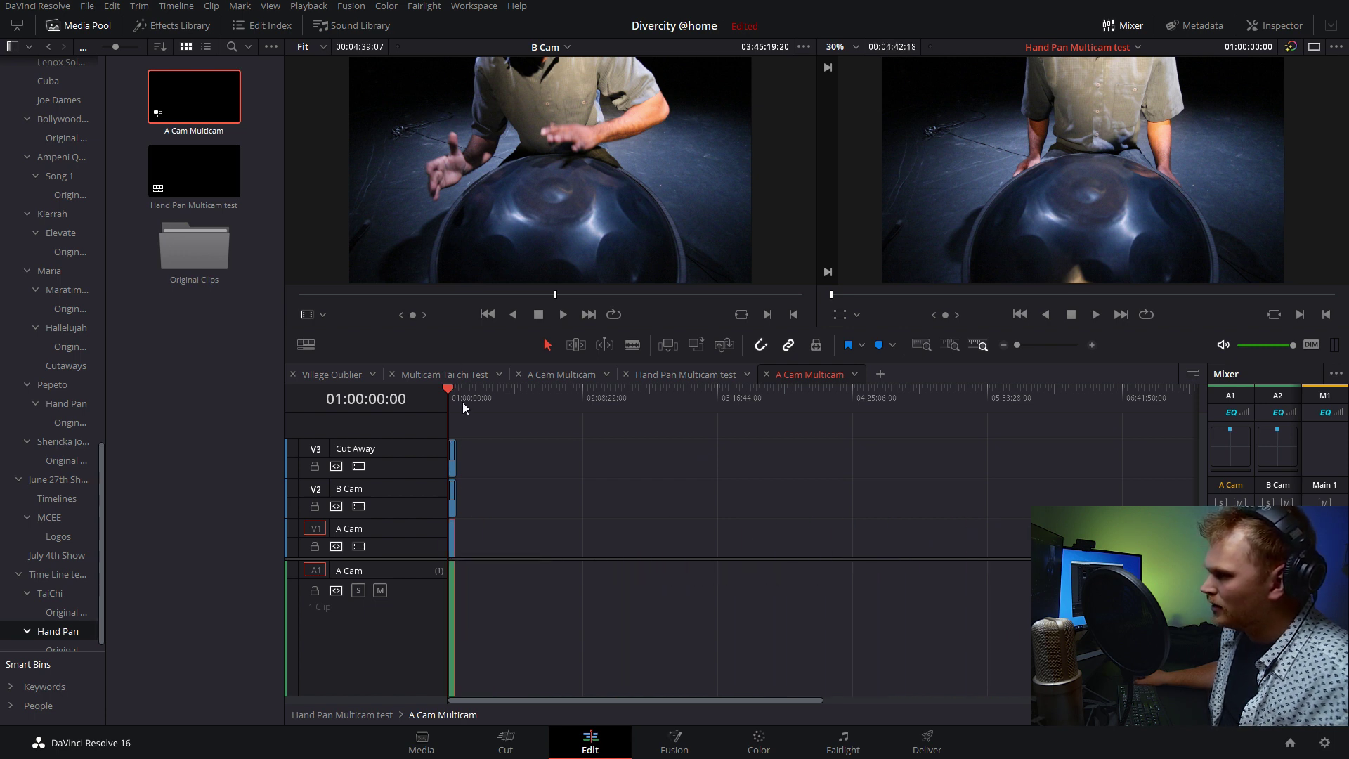
key("shift+z")
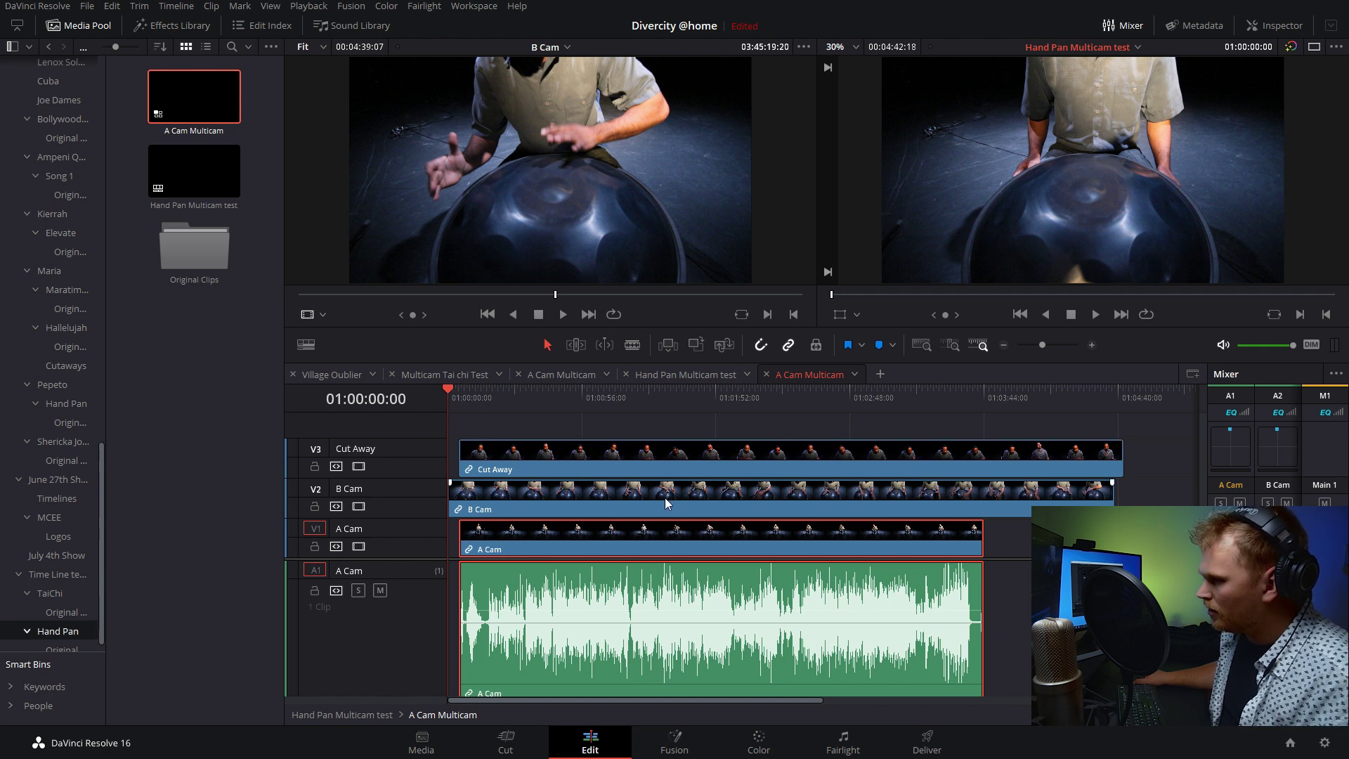
left_click(307, 345)
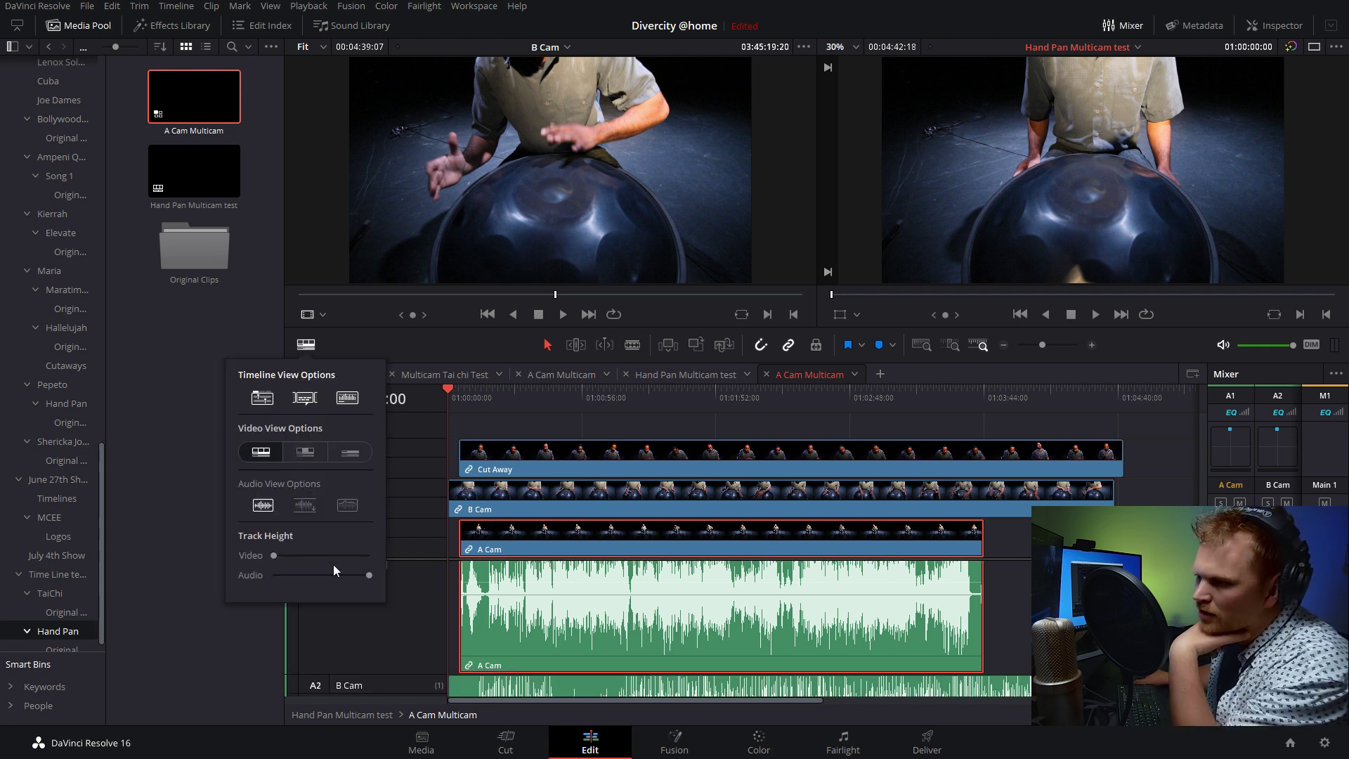
left_click_drag(367, 575, 307, 574)
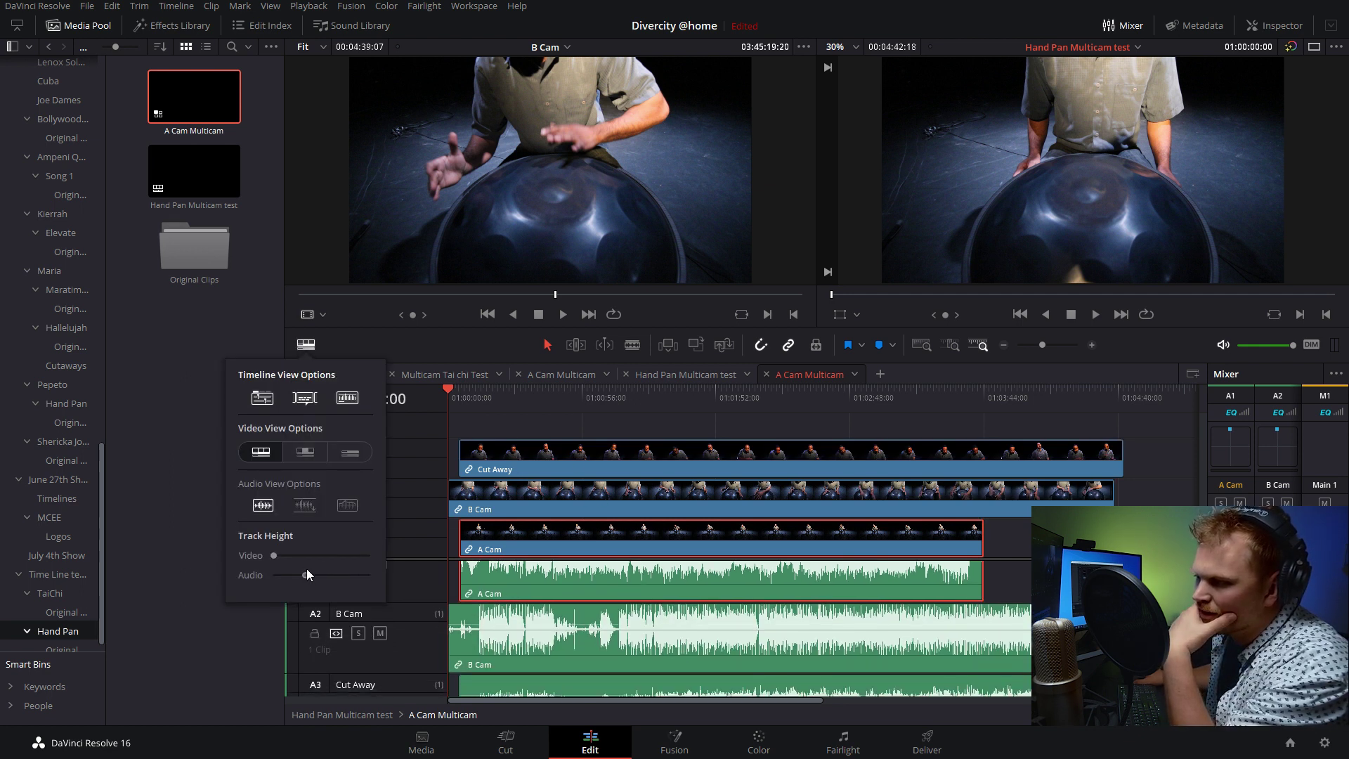
left_click(475, 423)
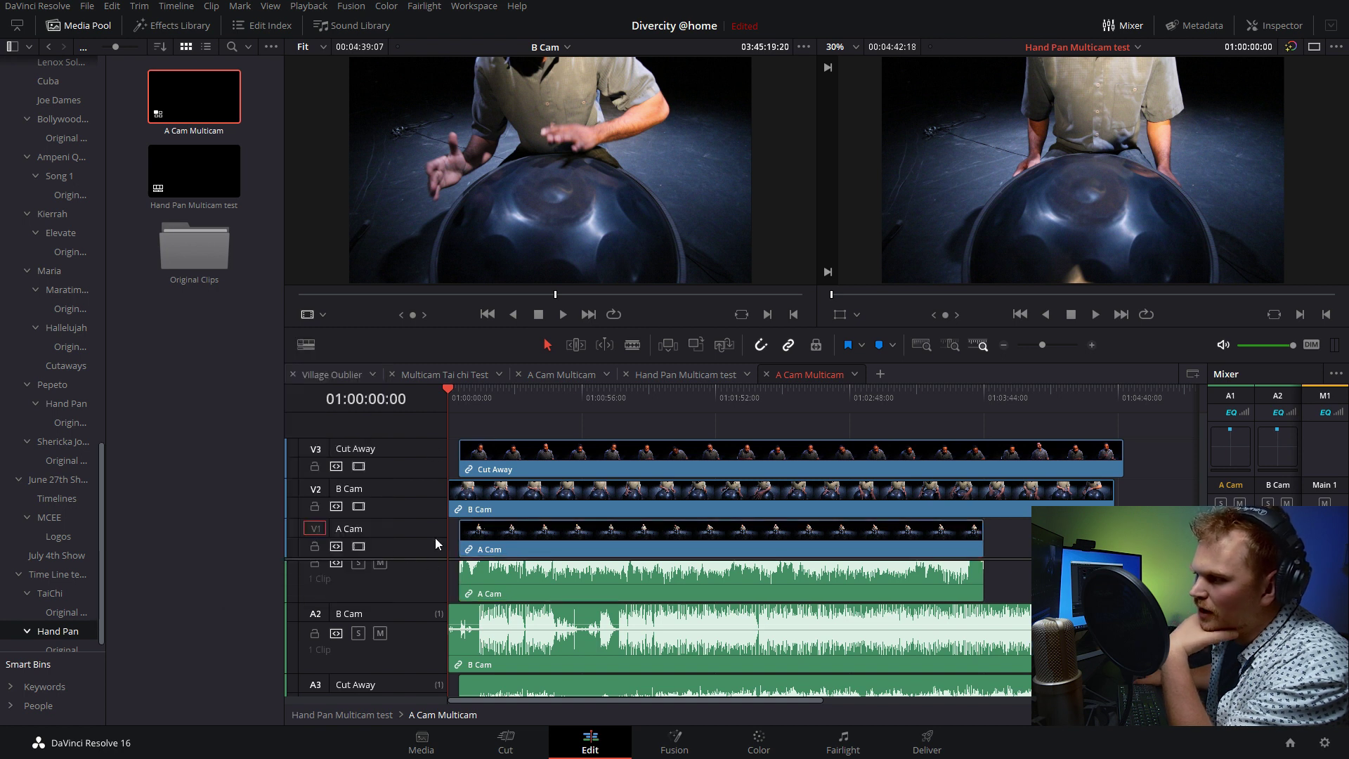
Step: Shift the A Cam clip later on the timeline
scroll(525, 643, "down", 1)
scroll(516, 650, "up", 2)
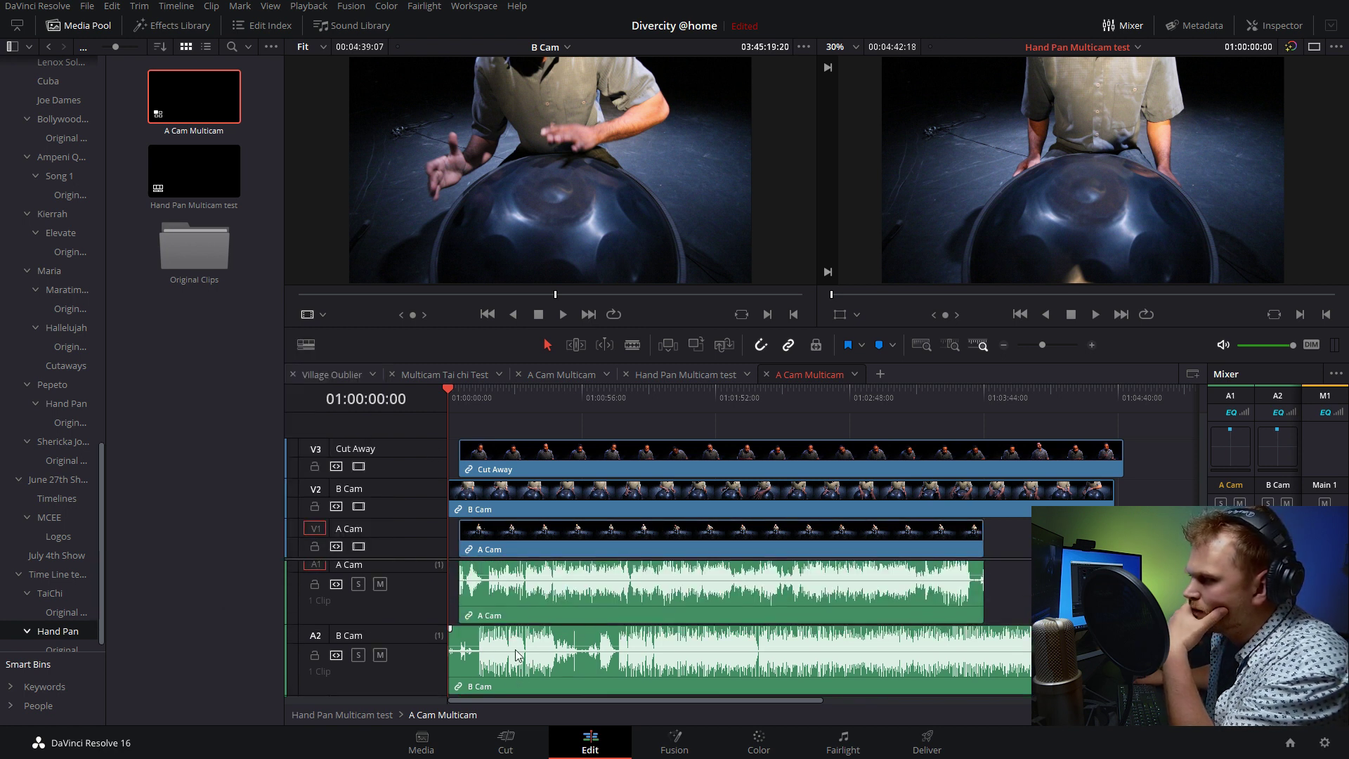
left_click_drag(555, 542, 656, 548)
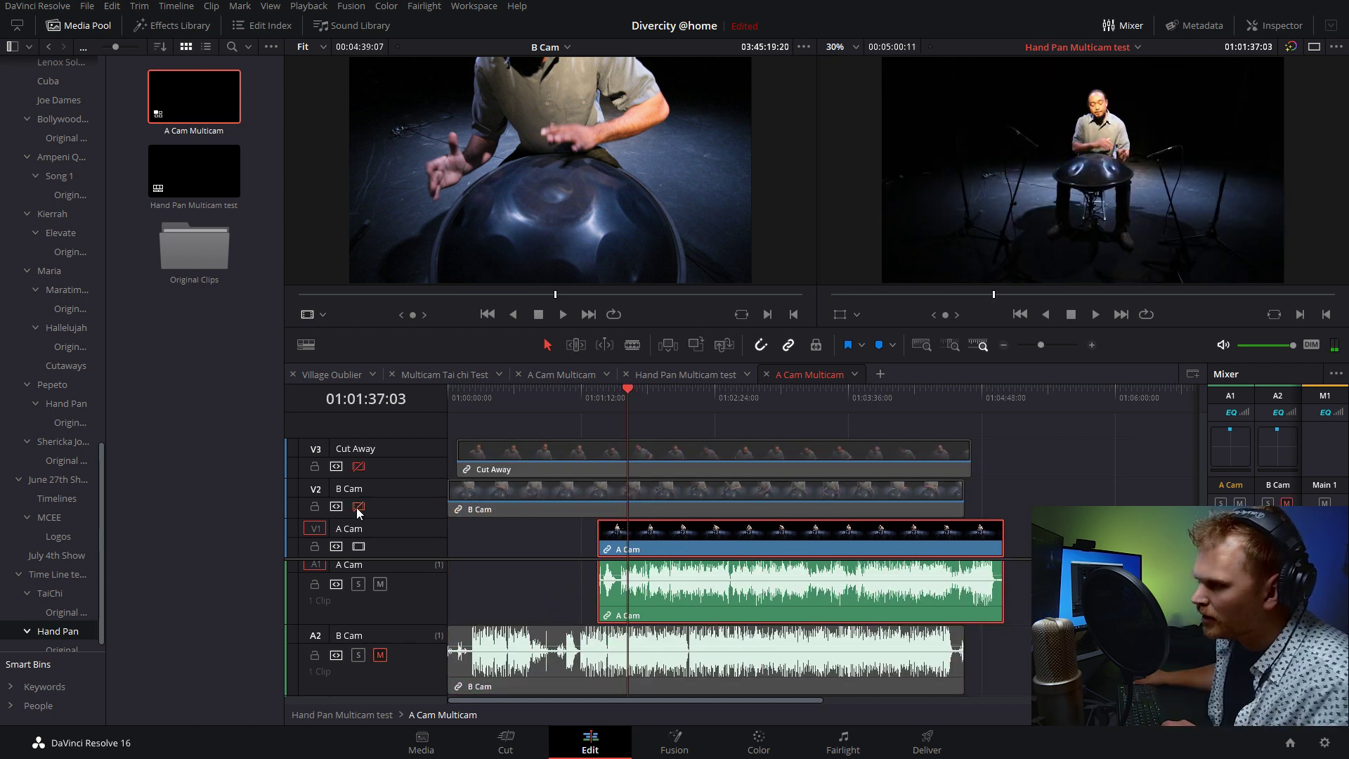
Step: Turn the B Cam and Cut Away video tracks back on
left_click(359, 506)
left_click(358, 466)
scroll(589, 560, "up", 2)
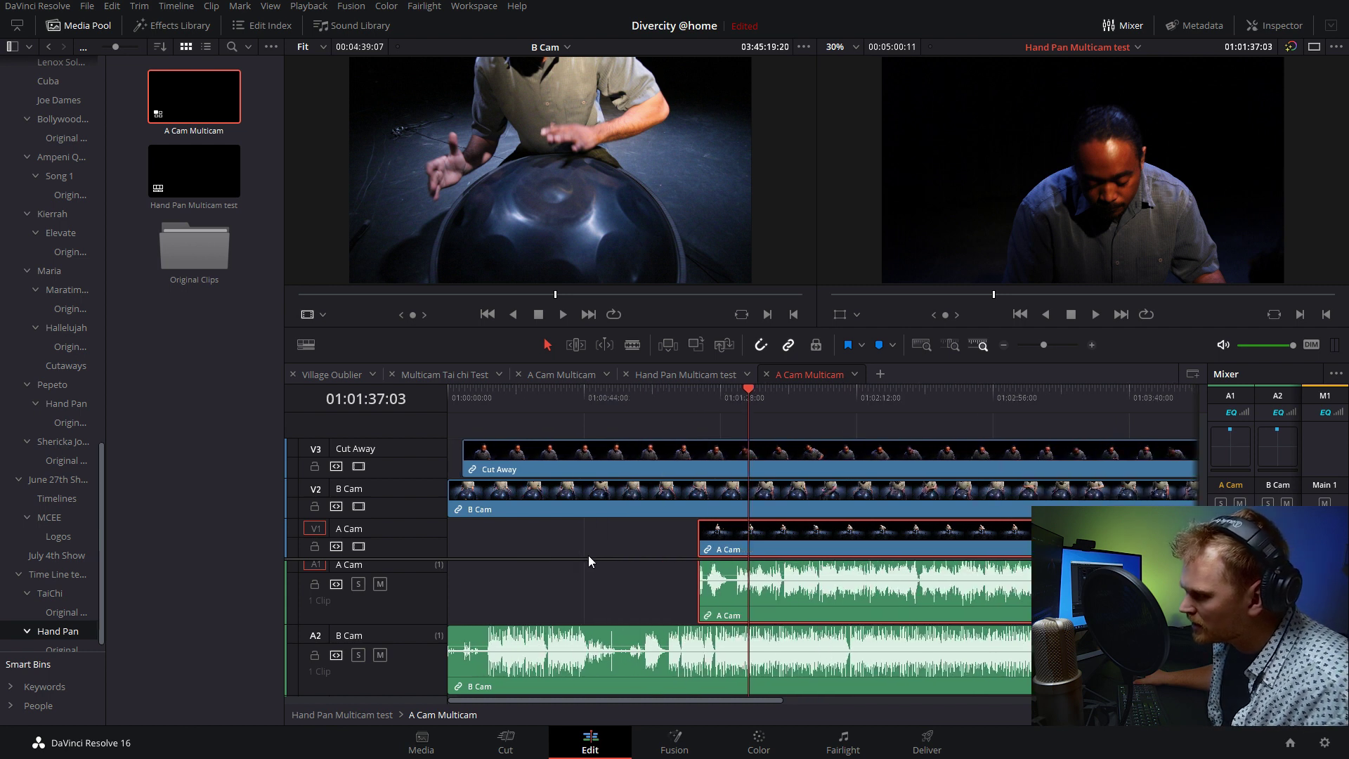
scroll(589, 560, "up", 3)
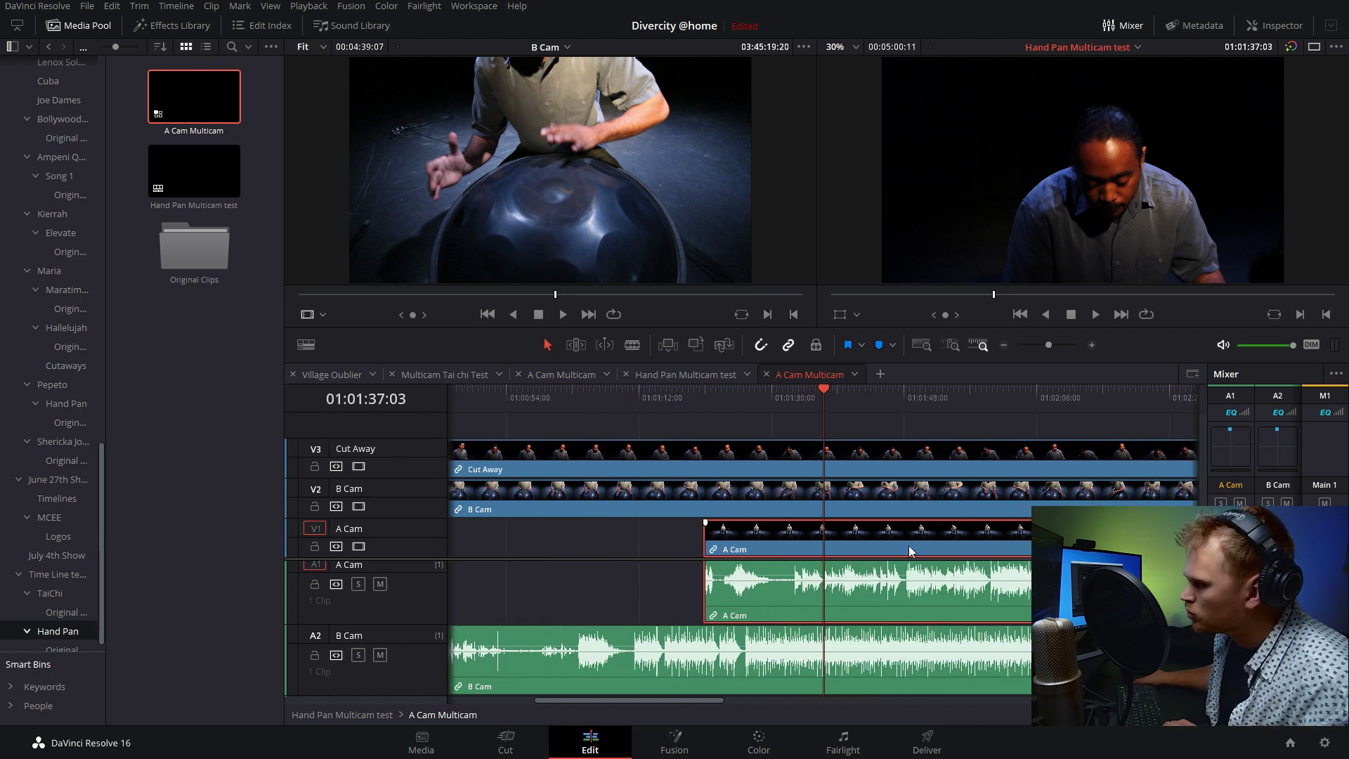
Step: Slide A Cam until its waveform matches B Cam, checking playback and nudging it slightly earlier
left_click_drag(905, 547, 746, 548)
left_click(574, 420)
scroll(632, 648, "up", 5)
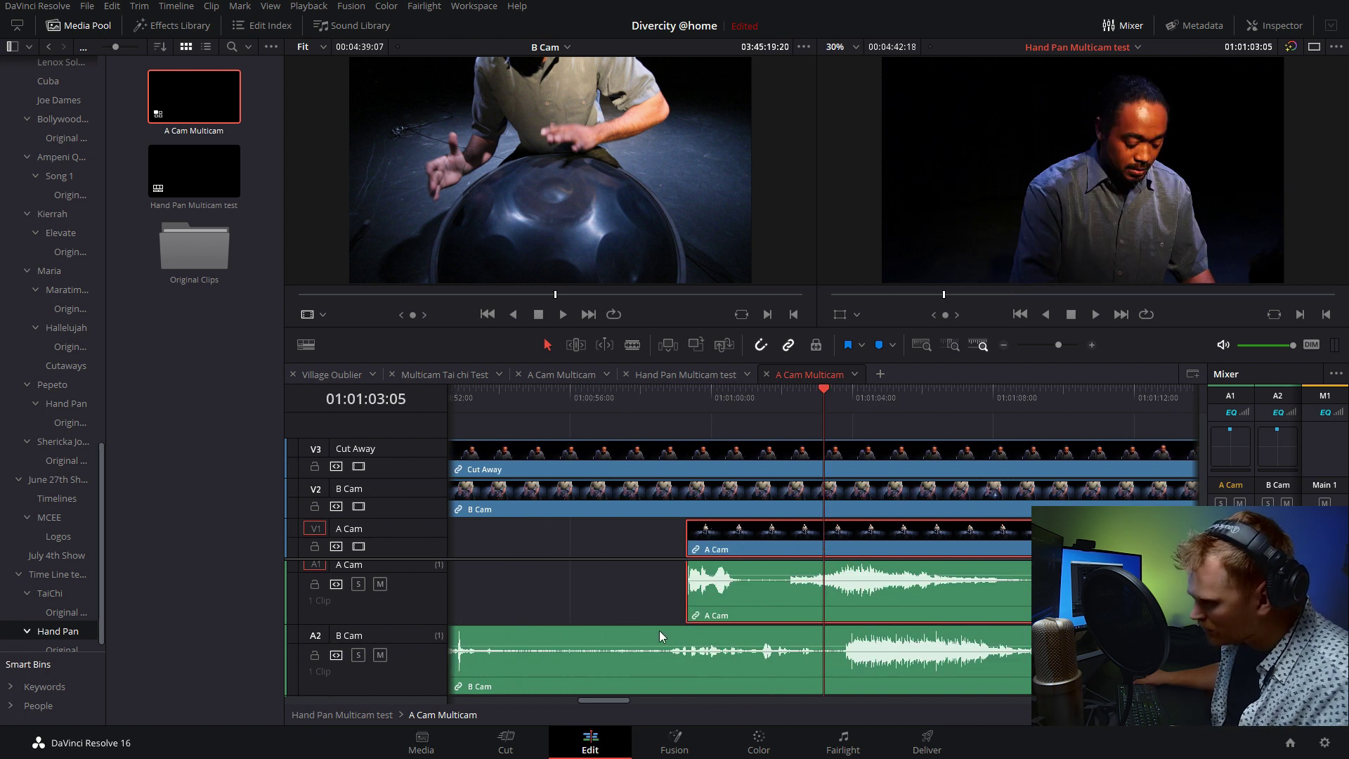
left_click_drag(829, 542, 942, 530)
scroll(919, 589, "down", 3)
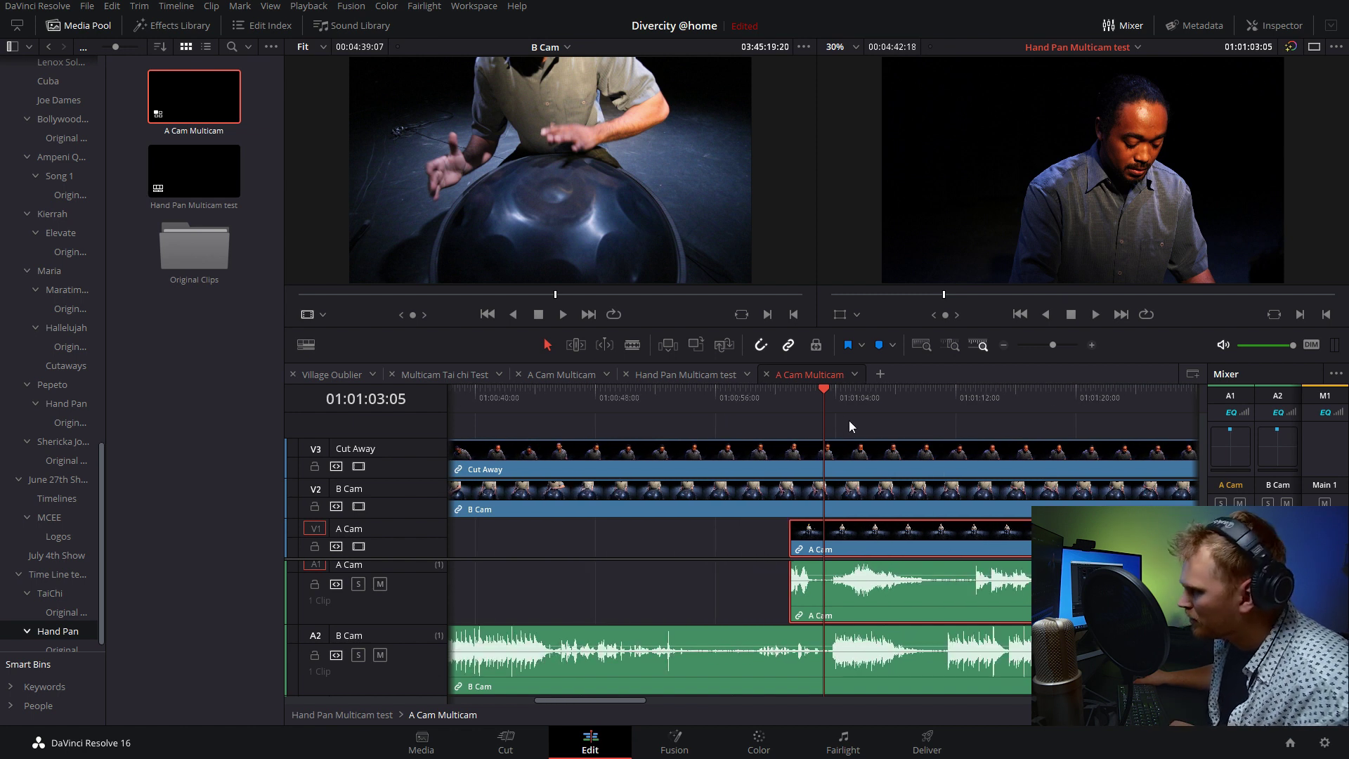
key("space")
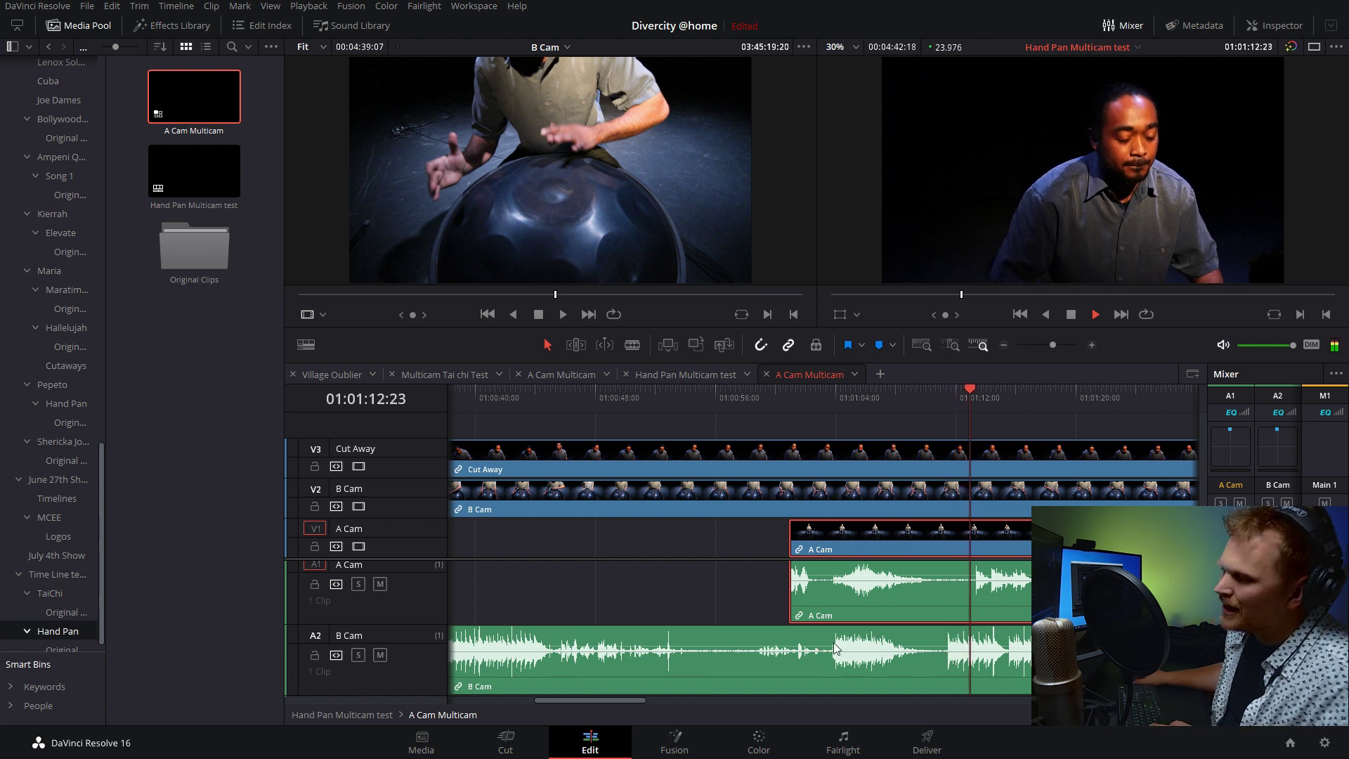
key("space")
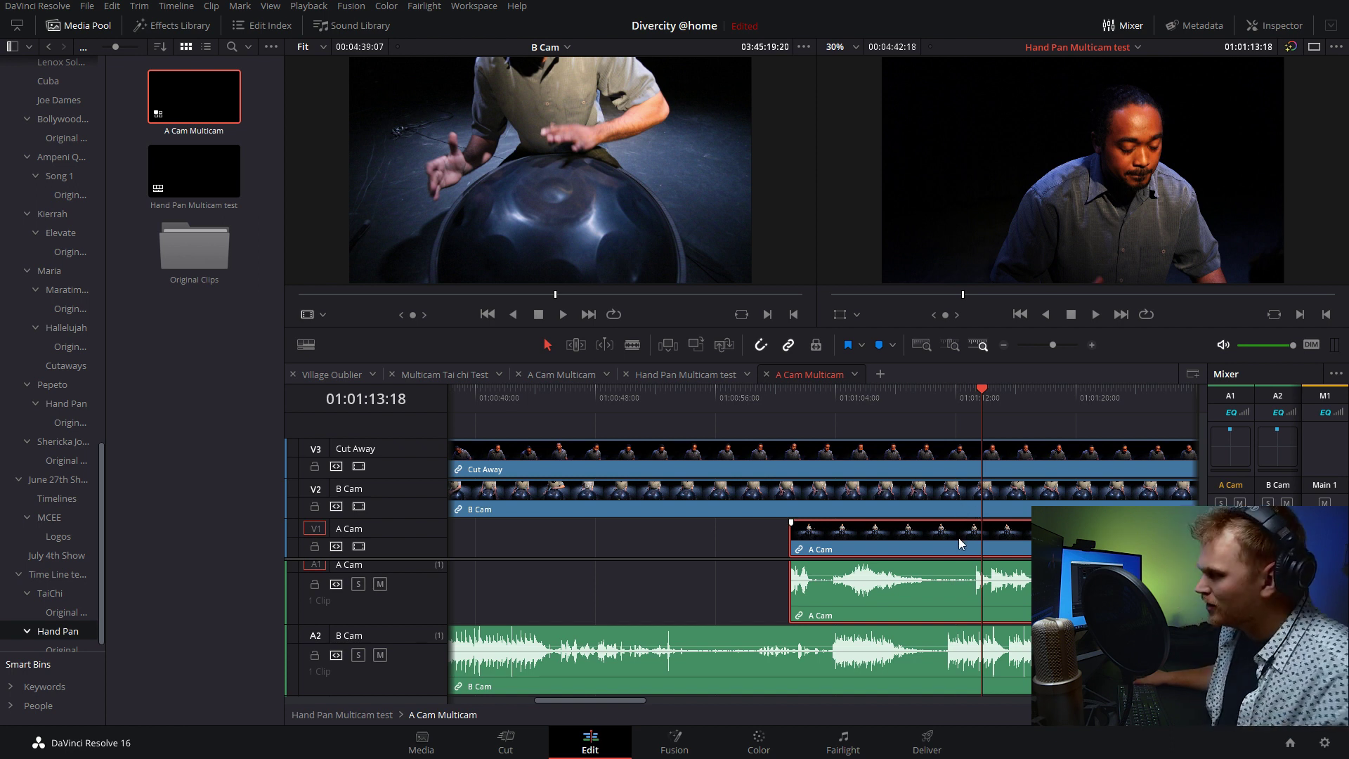
left_click_drag(956, 541, 925, 557)
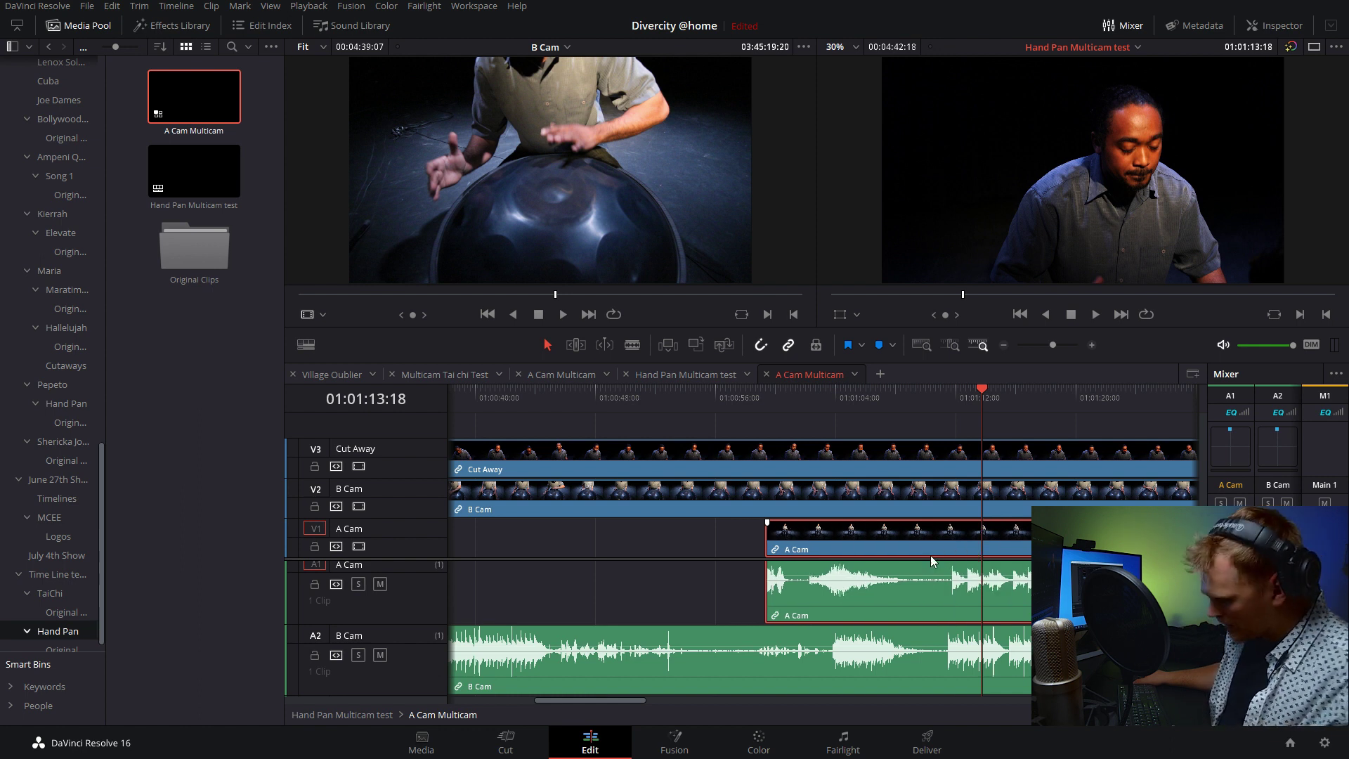
scroll(786, 560, "up", 5)
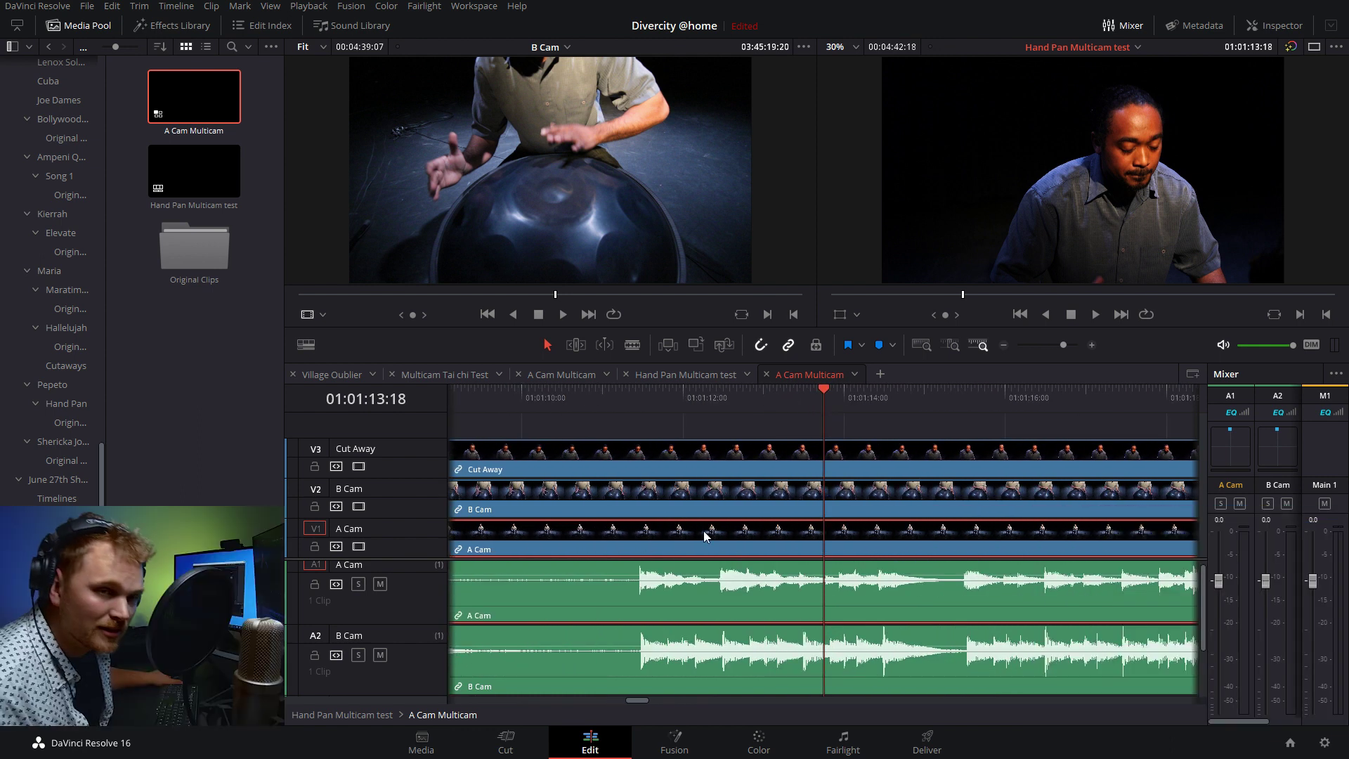
Step: Play the section around 01:04:25 to check A Cam's sync against B Cam
scroll(584, 534, "down", 3)
left_click(710, 397)
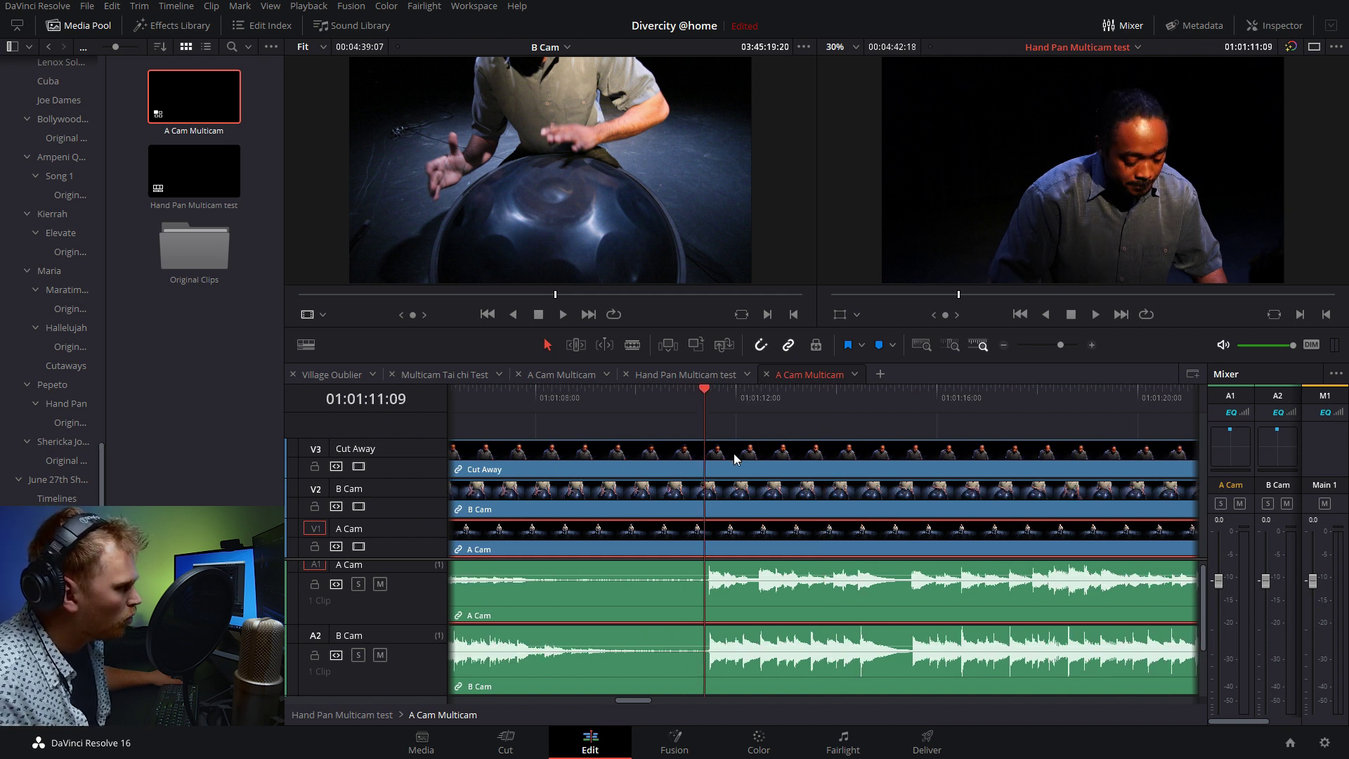
scroll(735, 457, "down", 6)
scroll(866, 549, "down", 1)
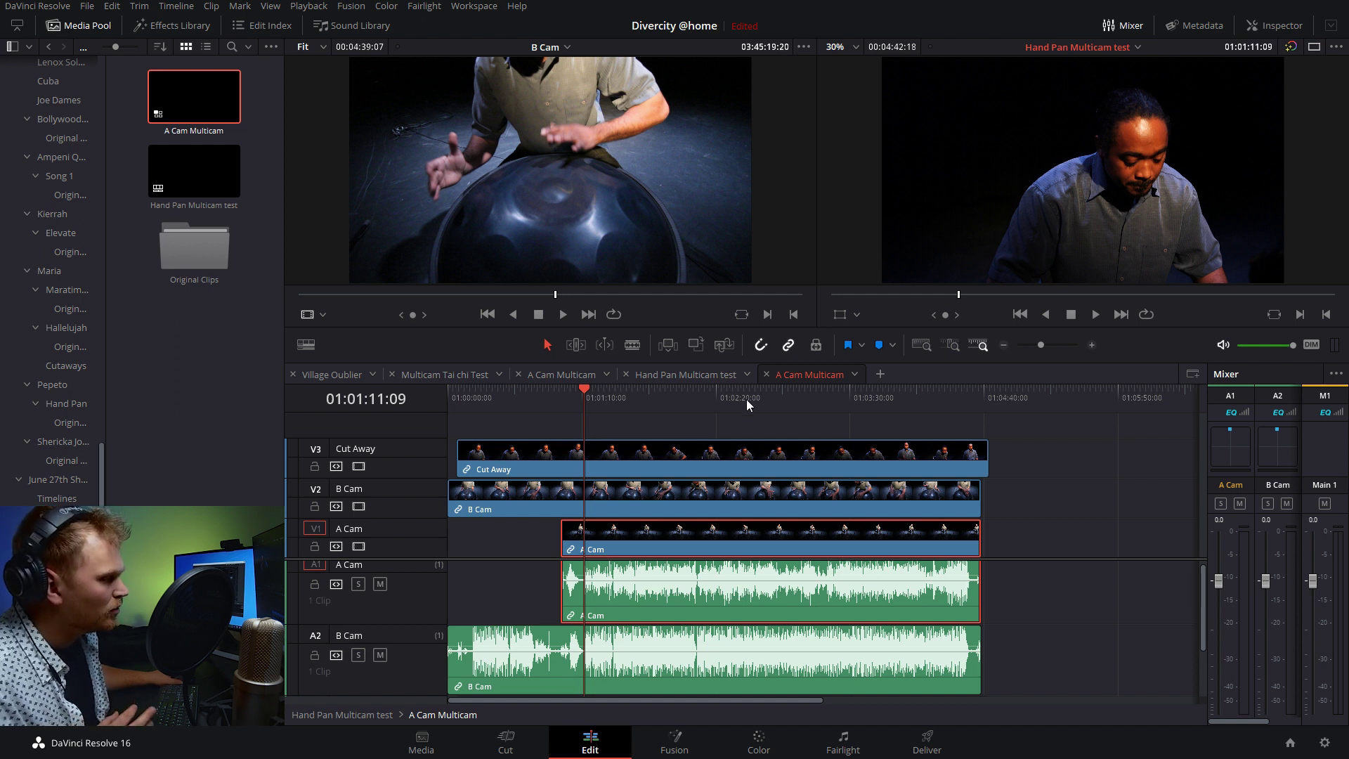
left_click(947, 389)
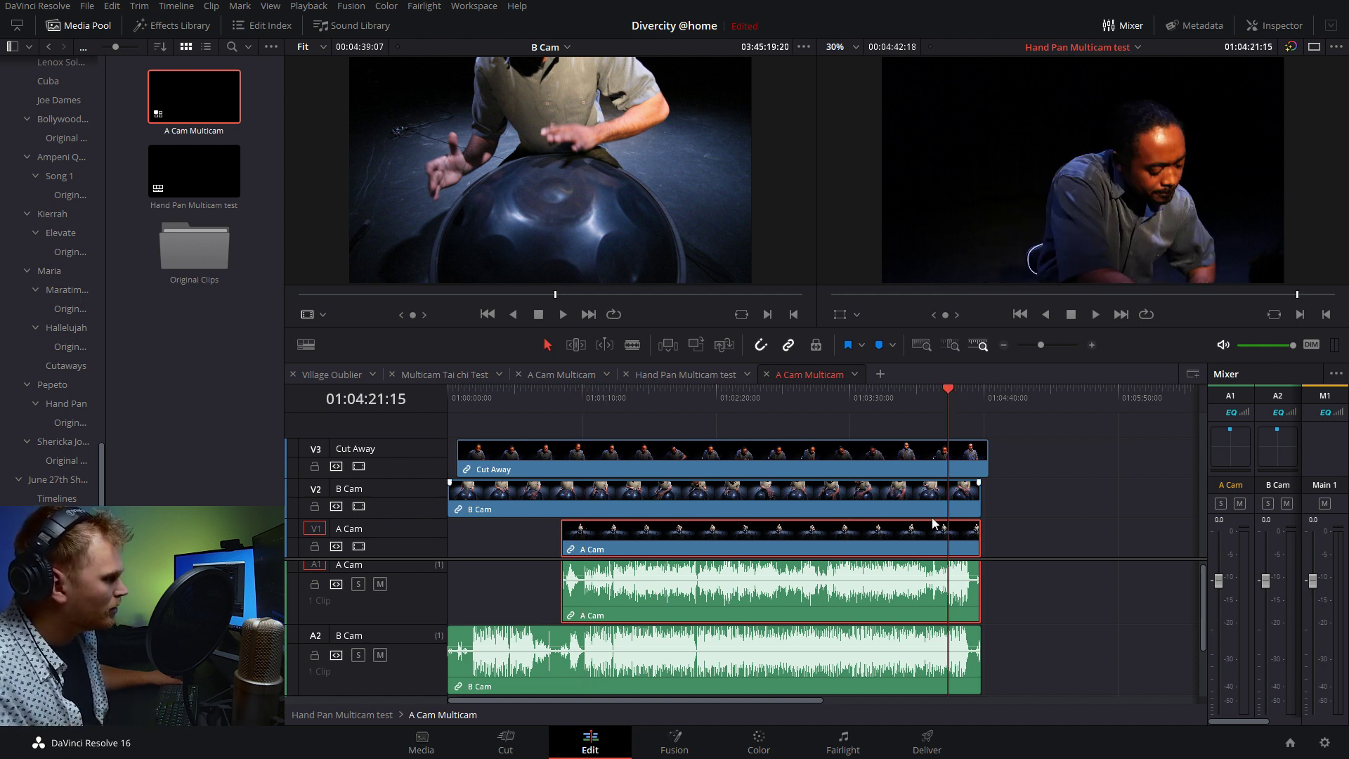
scroll(947, 555, "up", 6)
scroll(947, 555, "up", 2)
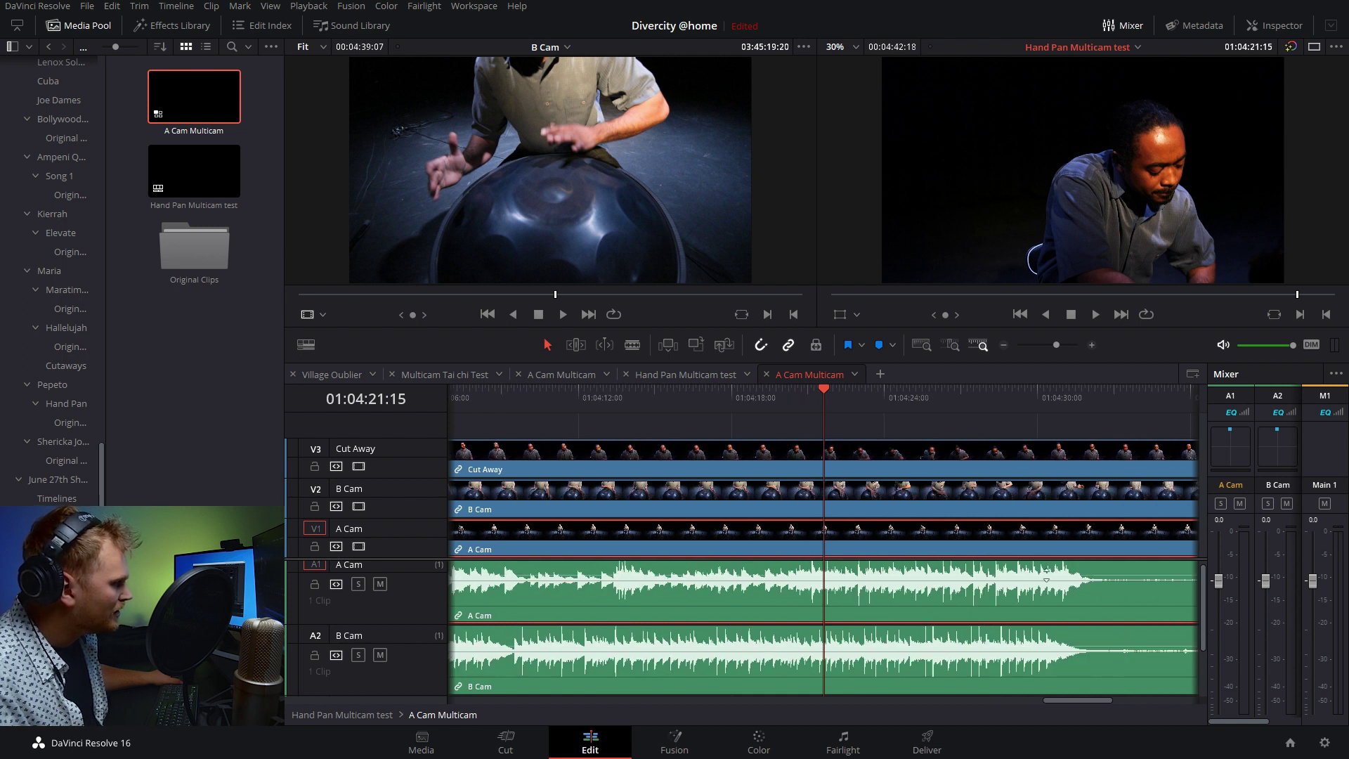
left_click(1031, 391)
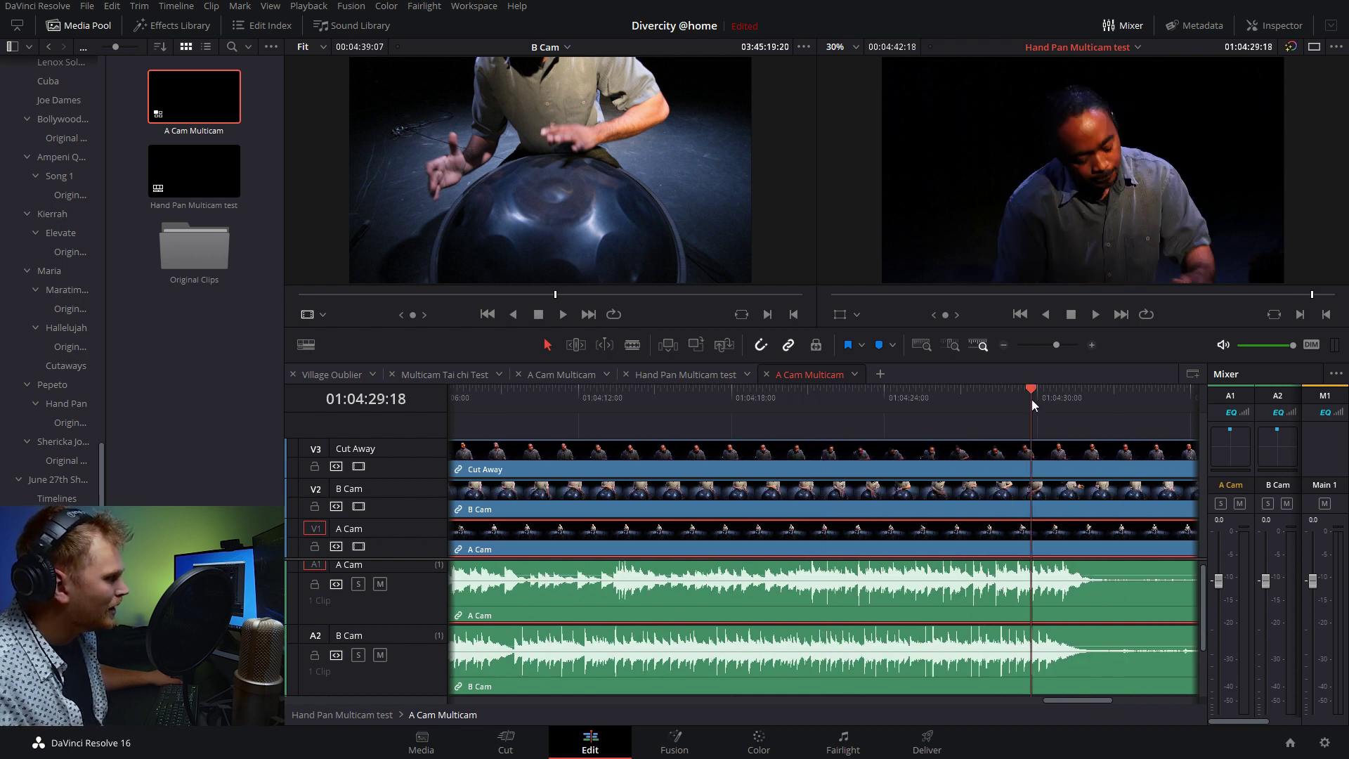
left_click(919, 405)
key("space")
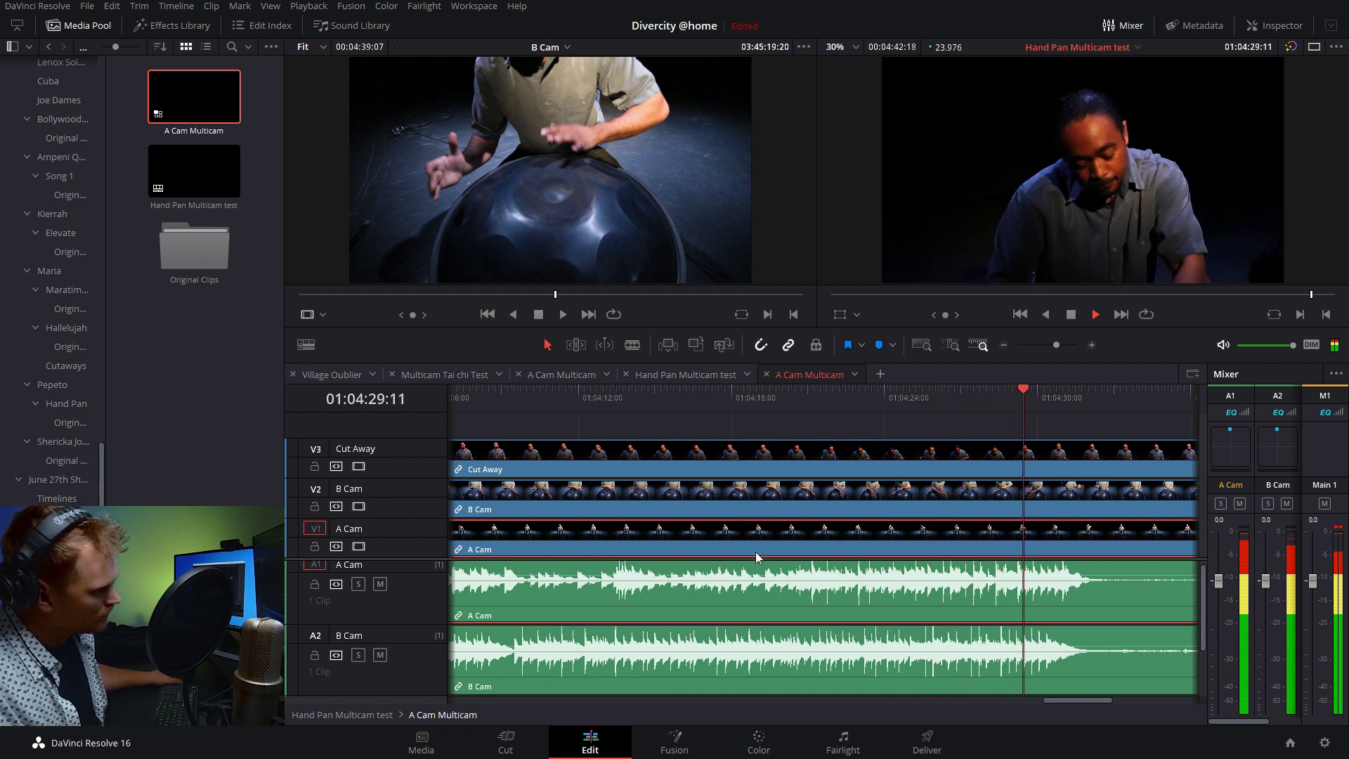
key("space")
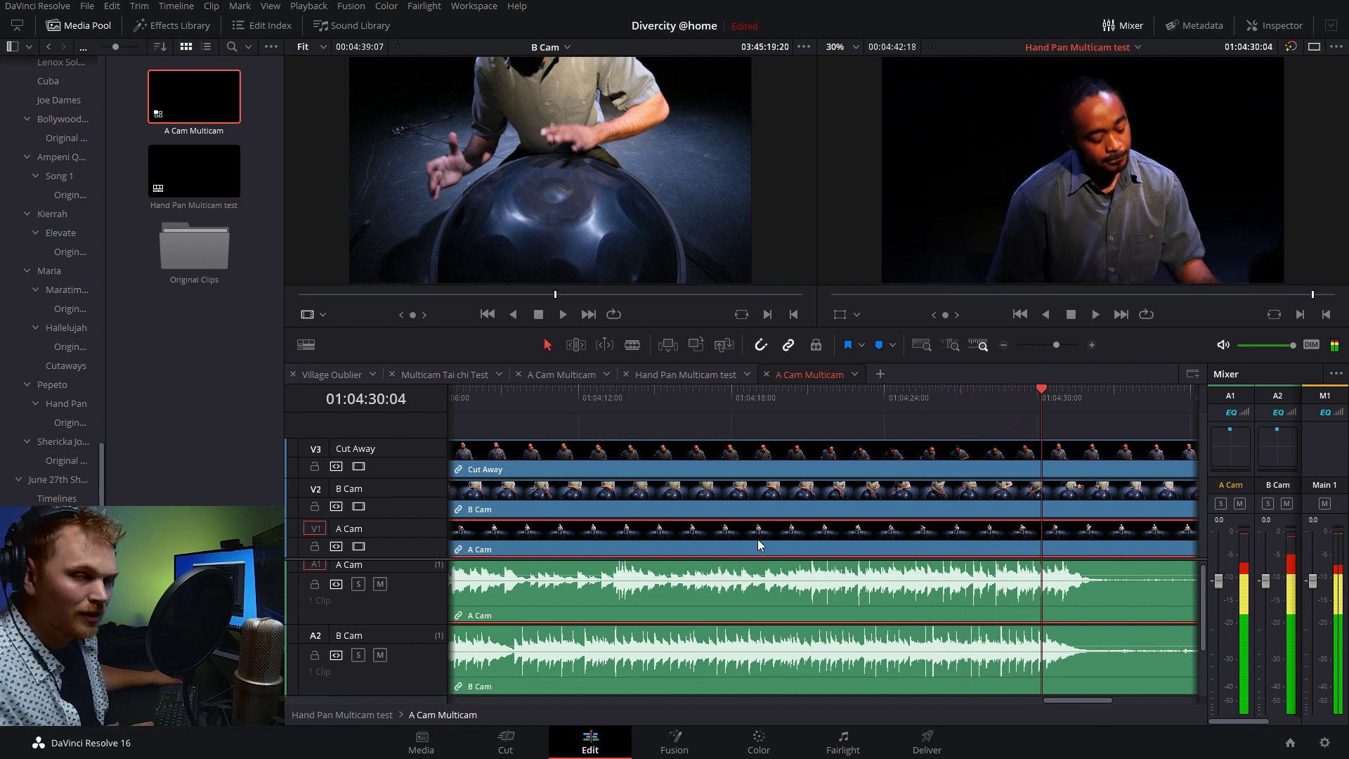
Step: Mute A Cam audio to hear B Cam alone, then unmute it and shift A Cam later to match
left_click(379, 585)
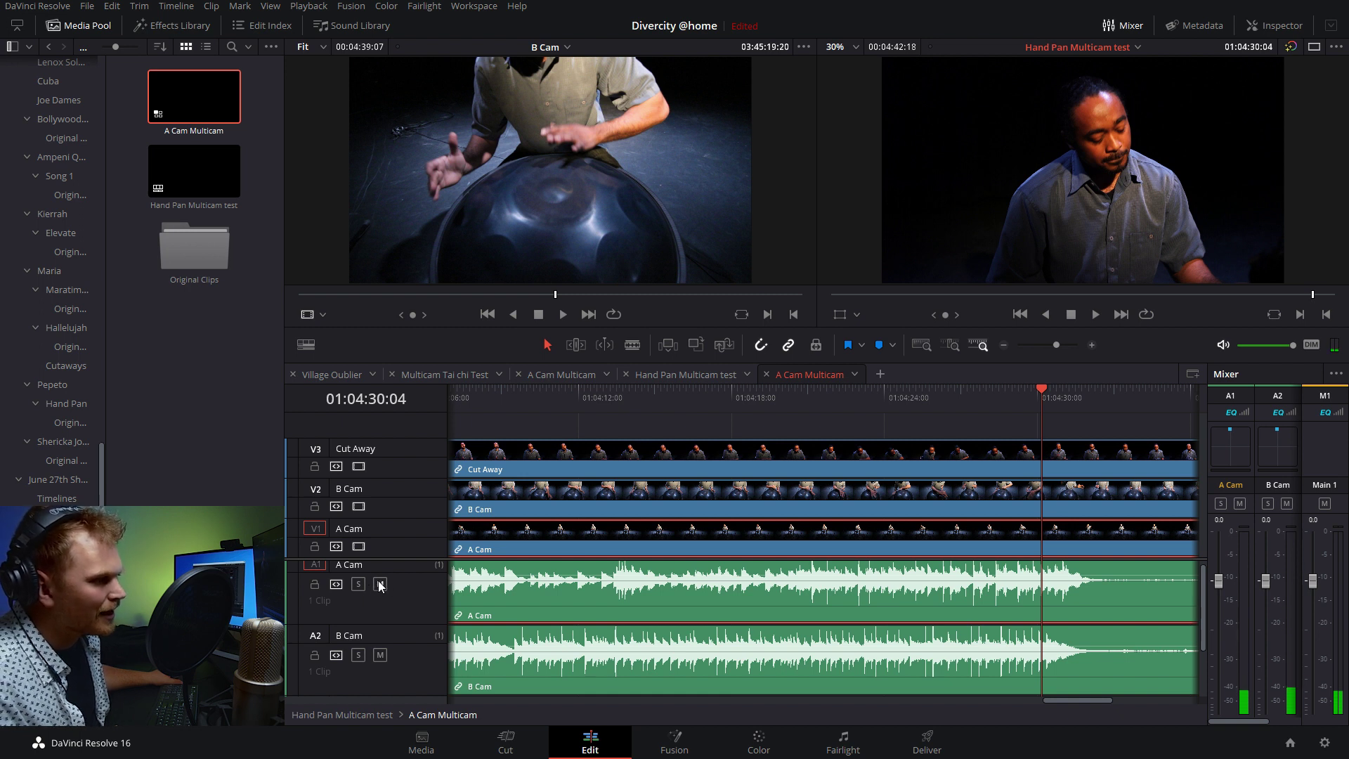
left_click_drag(862, 402, 933, 406)
key("space")
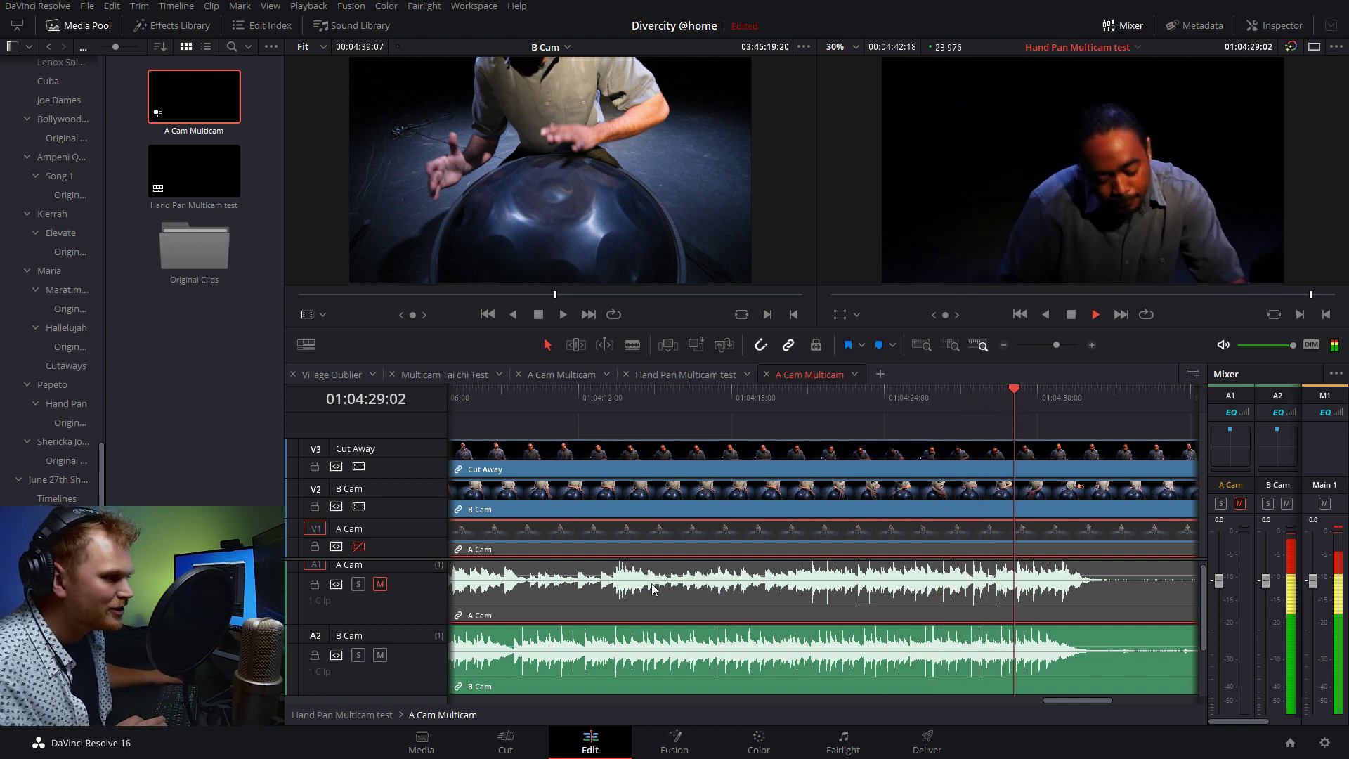
key("space")
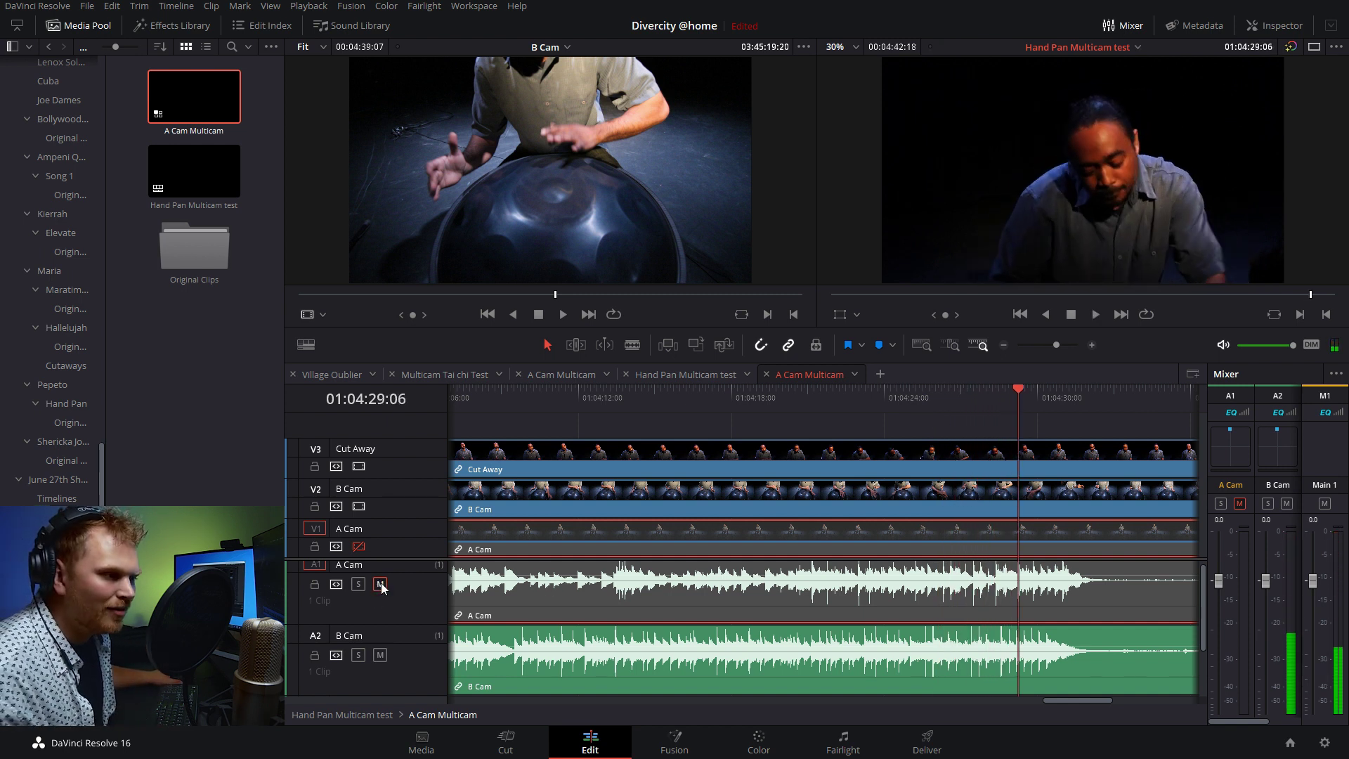
left_click(381, 584)
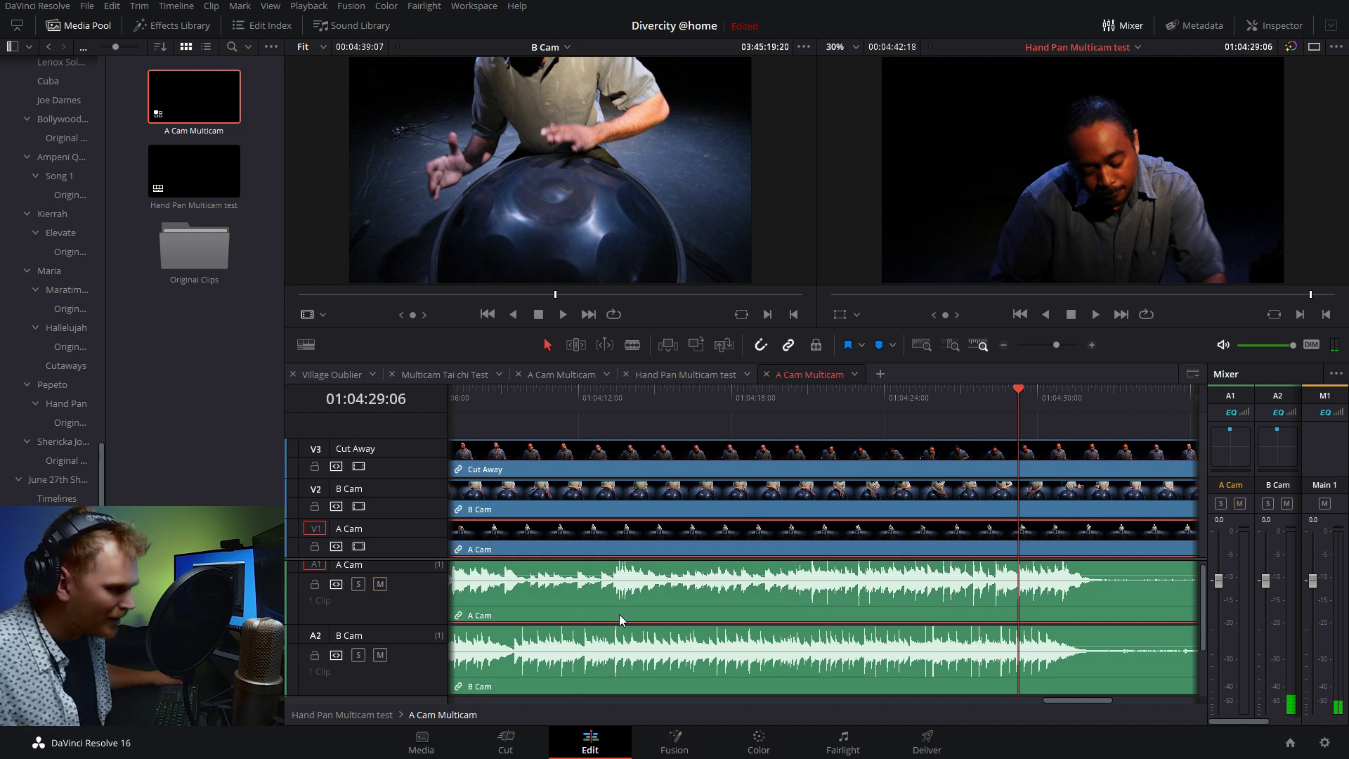
scroll(573, 614, "down", 5)
left_click_drag(480, 611, 539, 612)
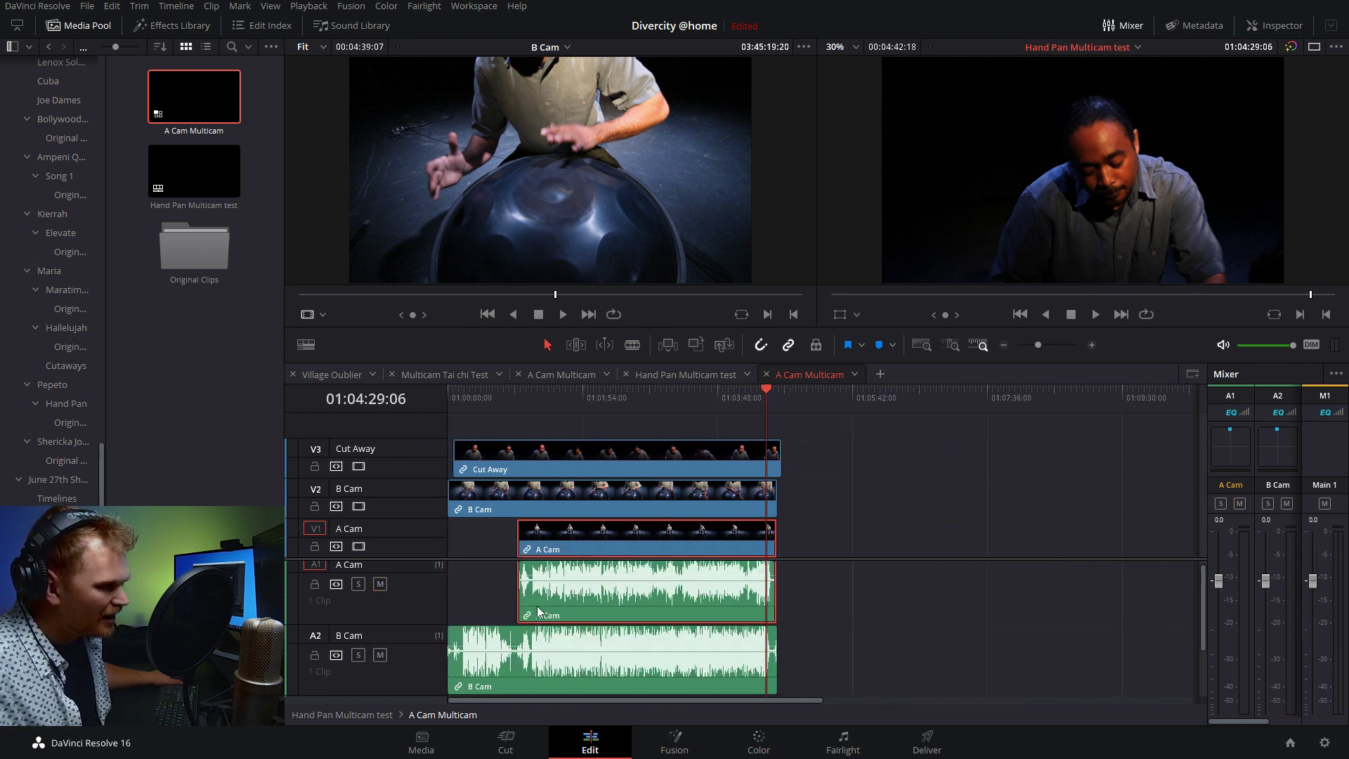
scroll(541, 609, "up", 1)
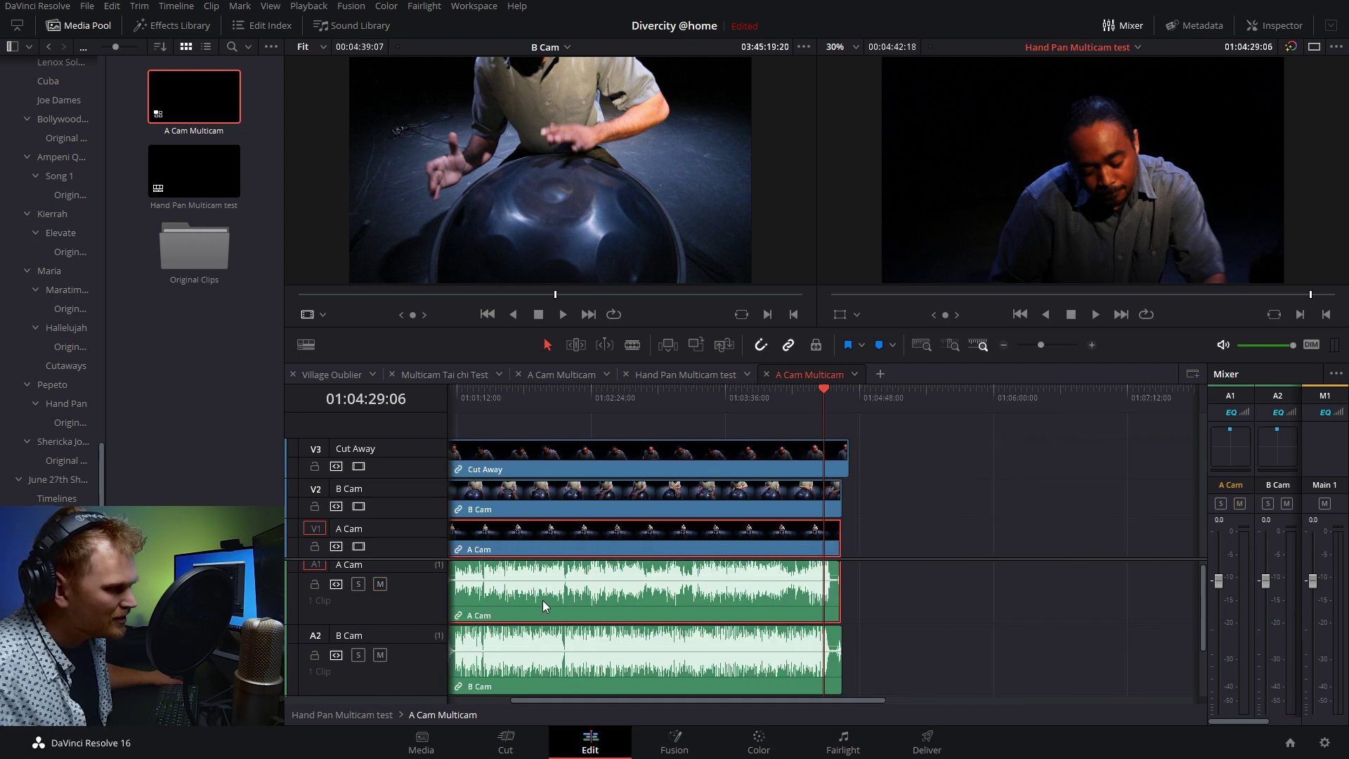
left_click(572, 403)
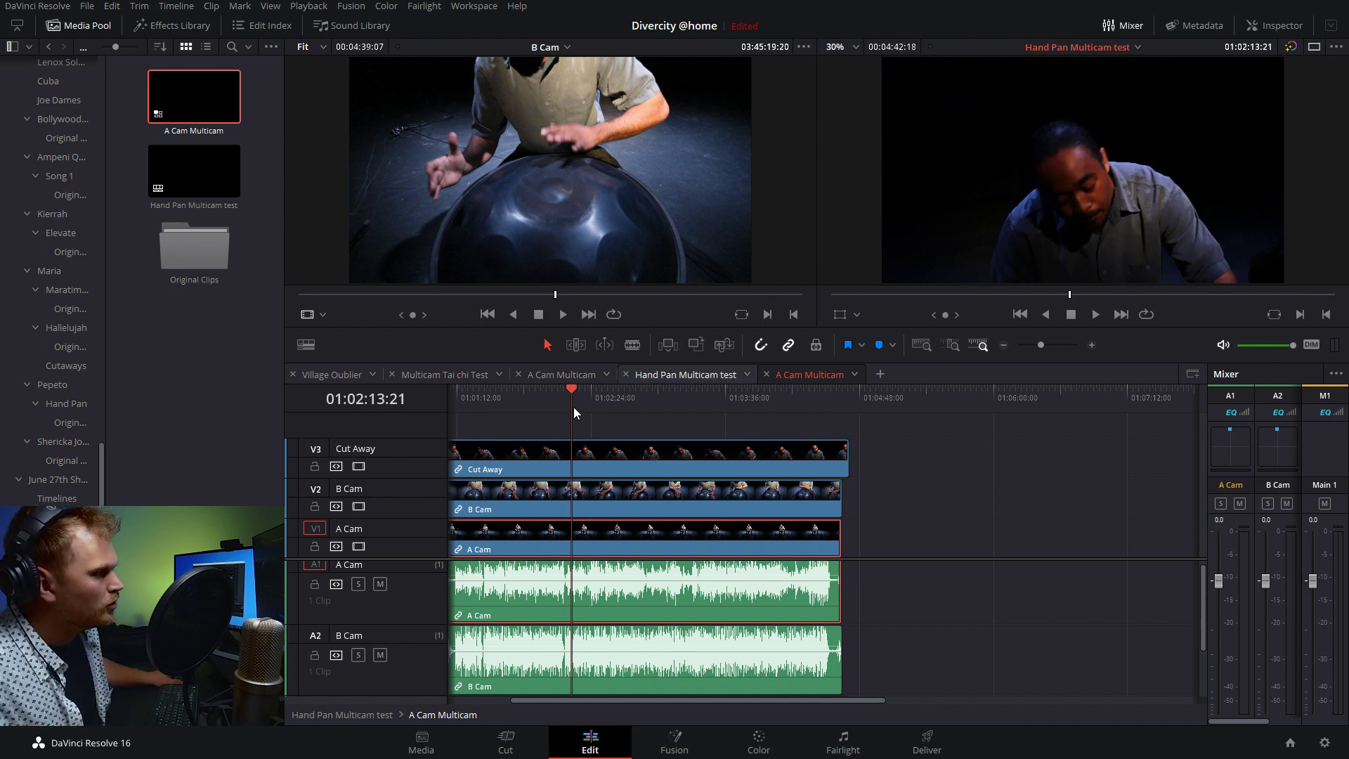
Step: Open the Hand Pan Multicam test timeline and show all multicam angles in the source viewer
left_click(686, 374)
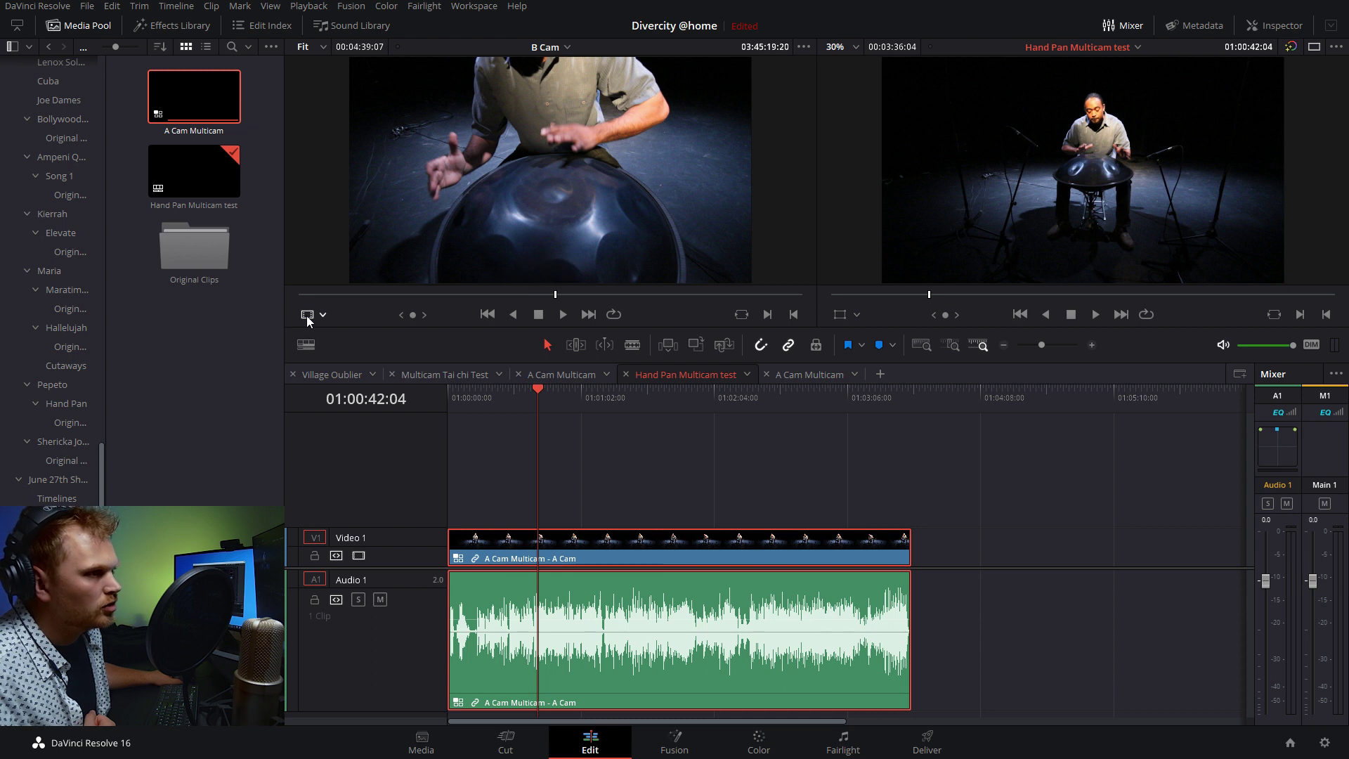
left_click(307, 316)
left_click(340, 392)
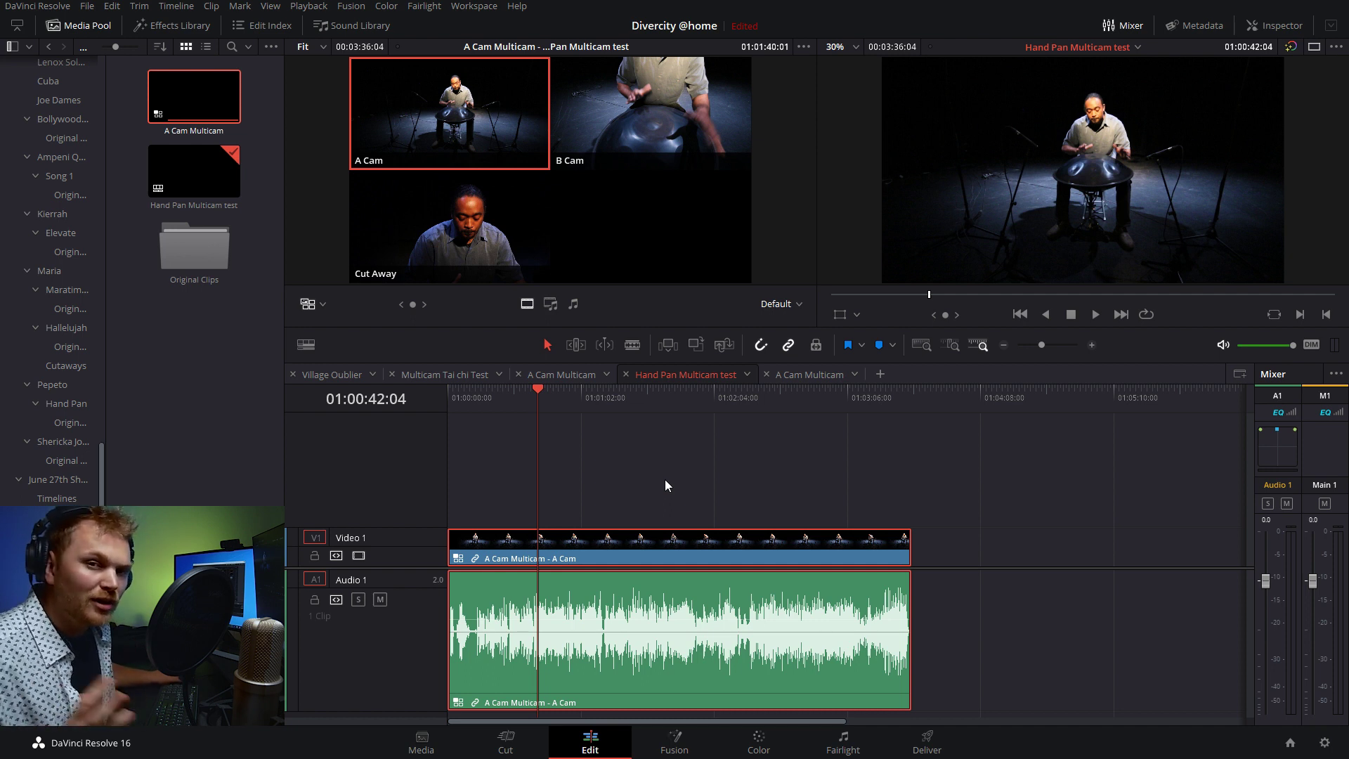
Step: Cut to the B Cam angle at about 01:03:30 during playback, then replay through the cut
left_click(616, 394)
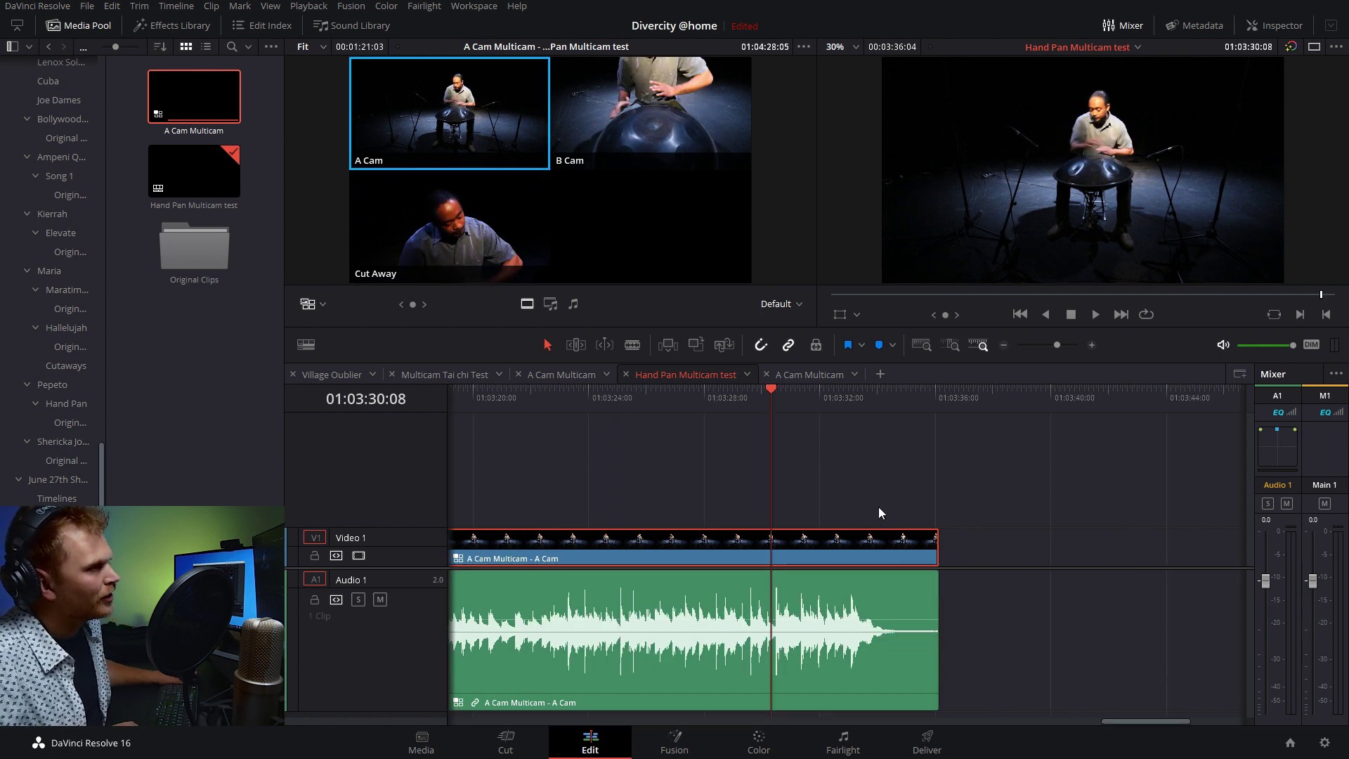
key("space")
key("2")
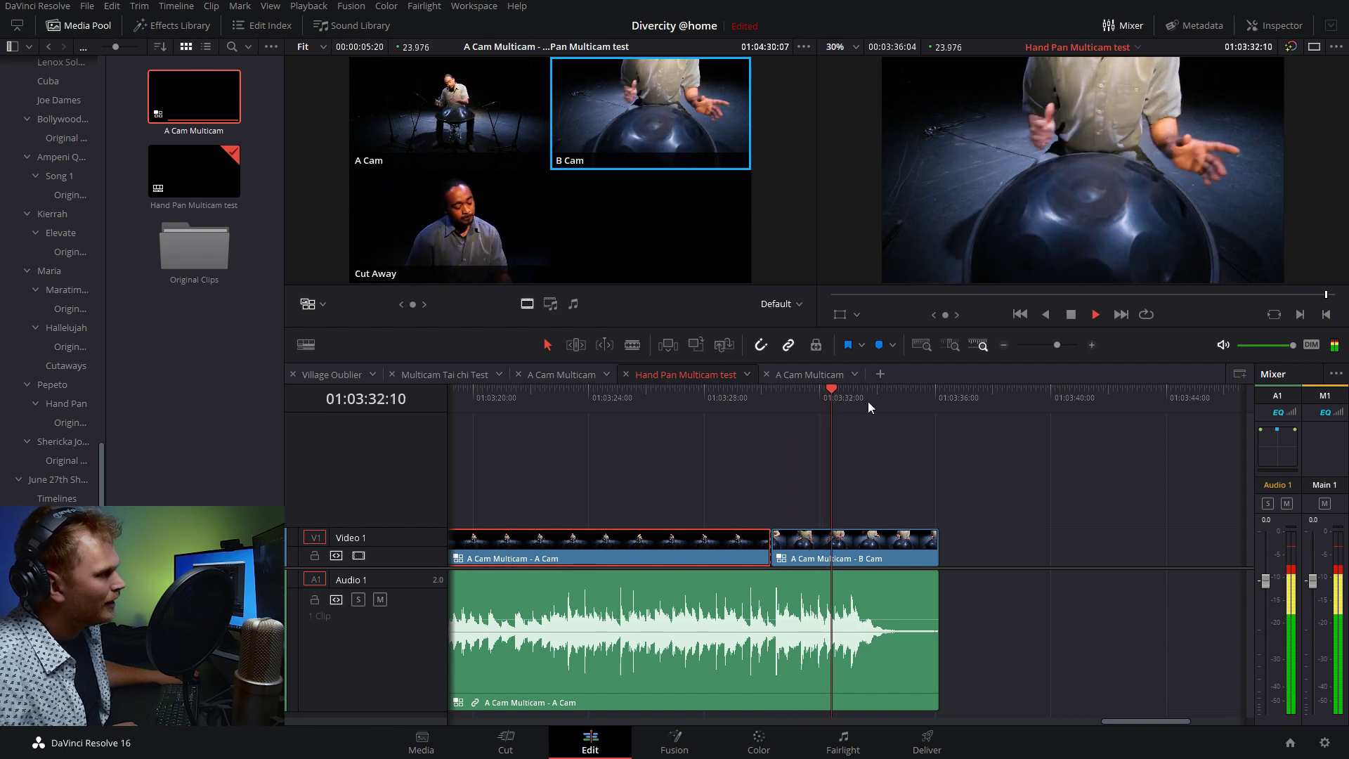
key("space")
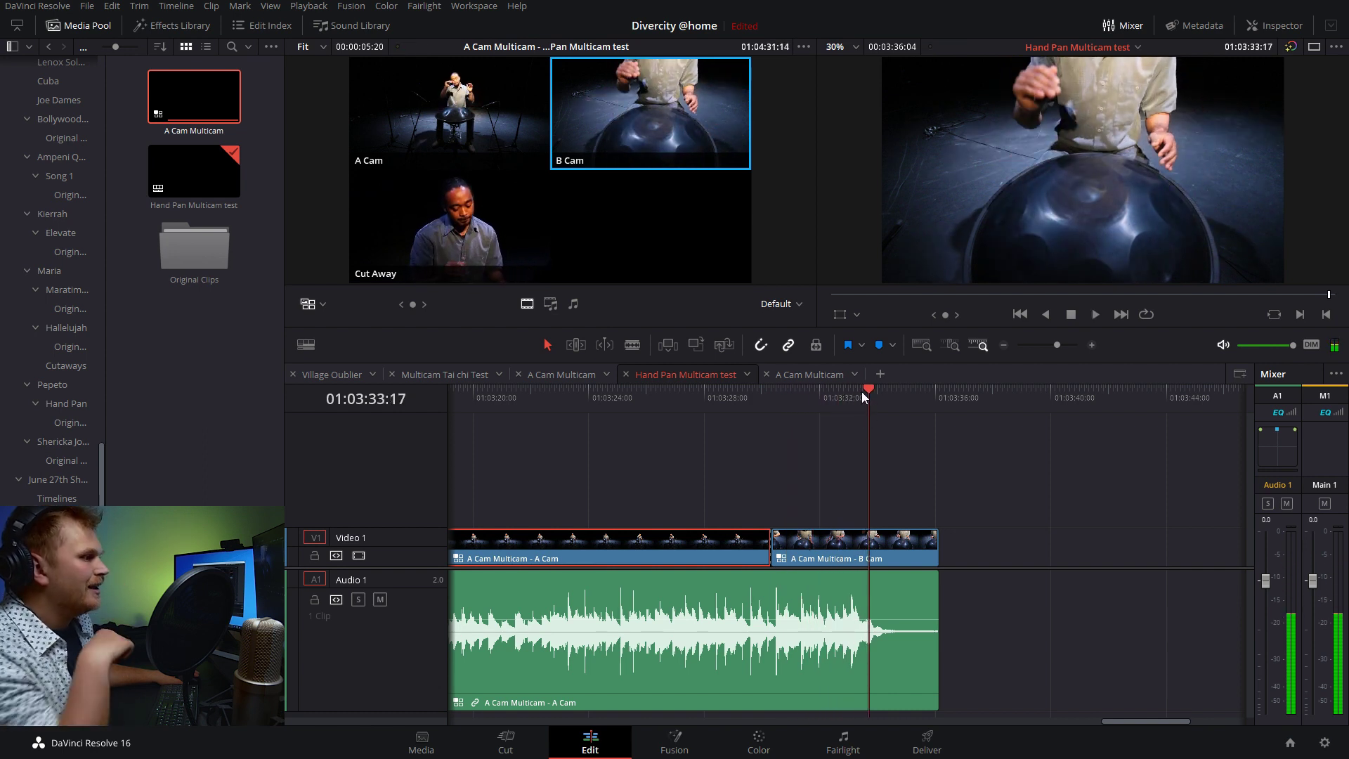
left_click_drag(860, 392, 832, 399)
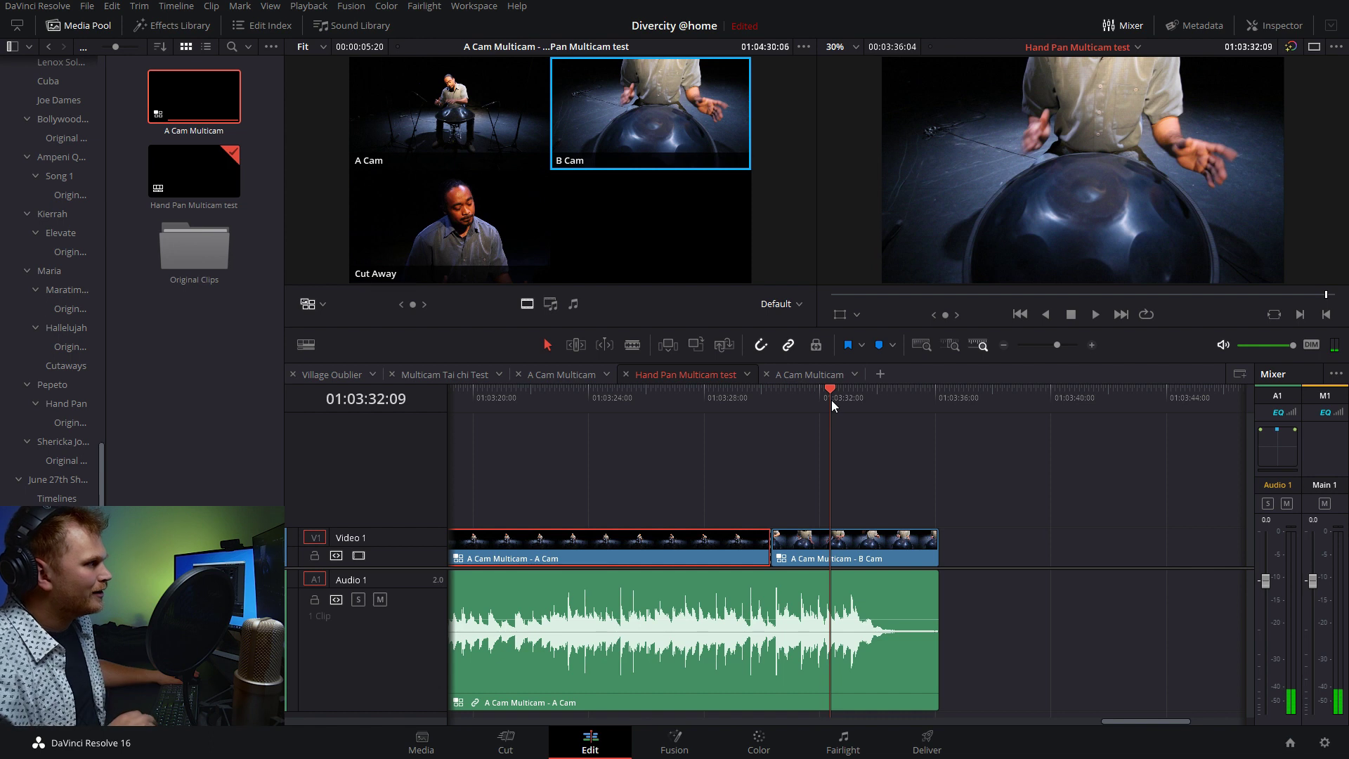
key("space")
key("space")
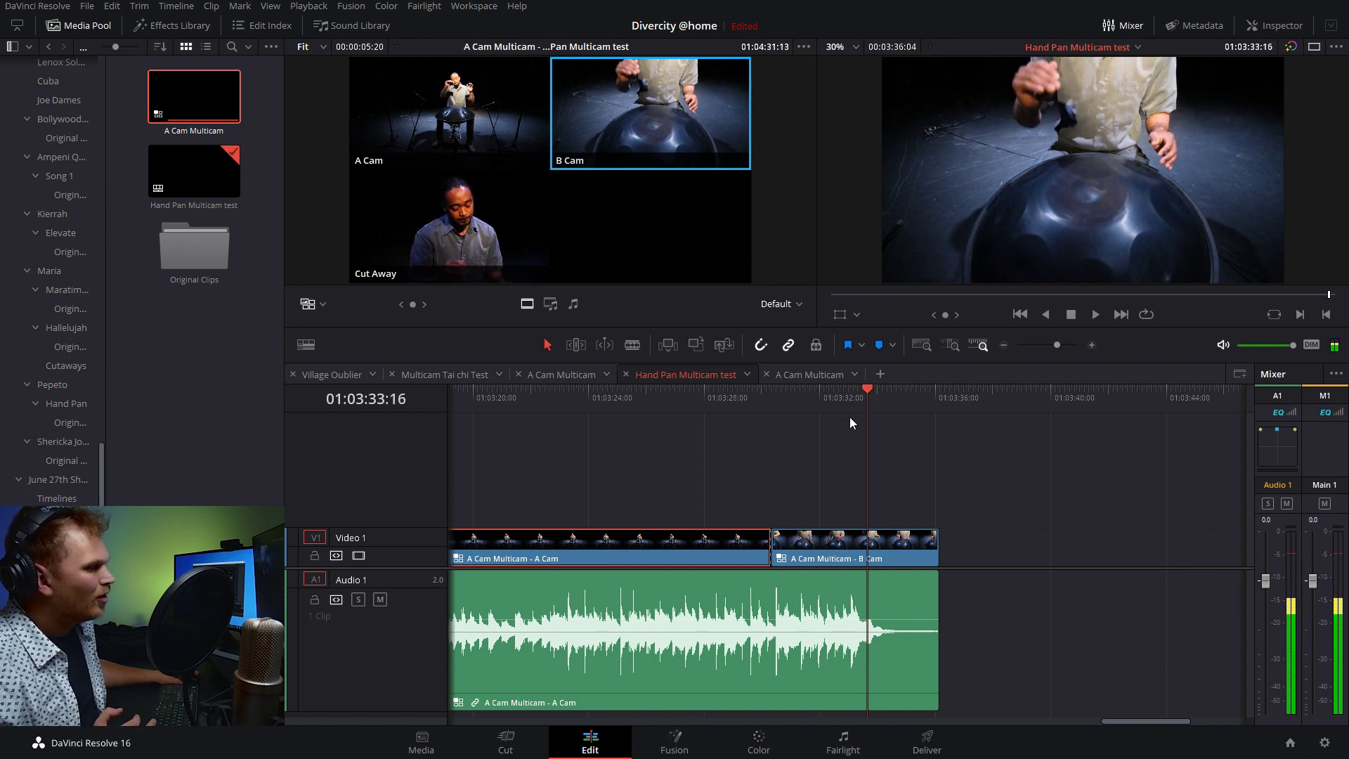
Step: Replay the closing B Cam section around the cut and switch to Trim Edit Mode
left_click_drag(849, 399, 835, 395)
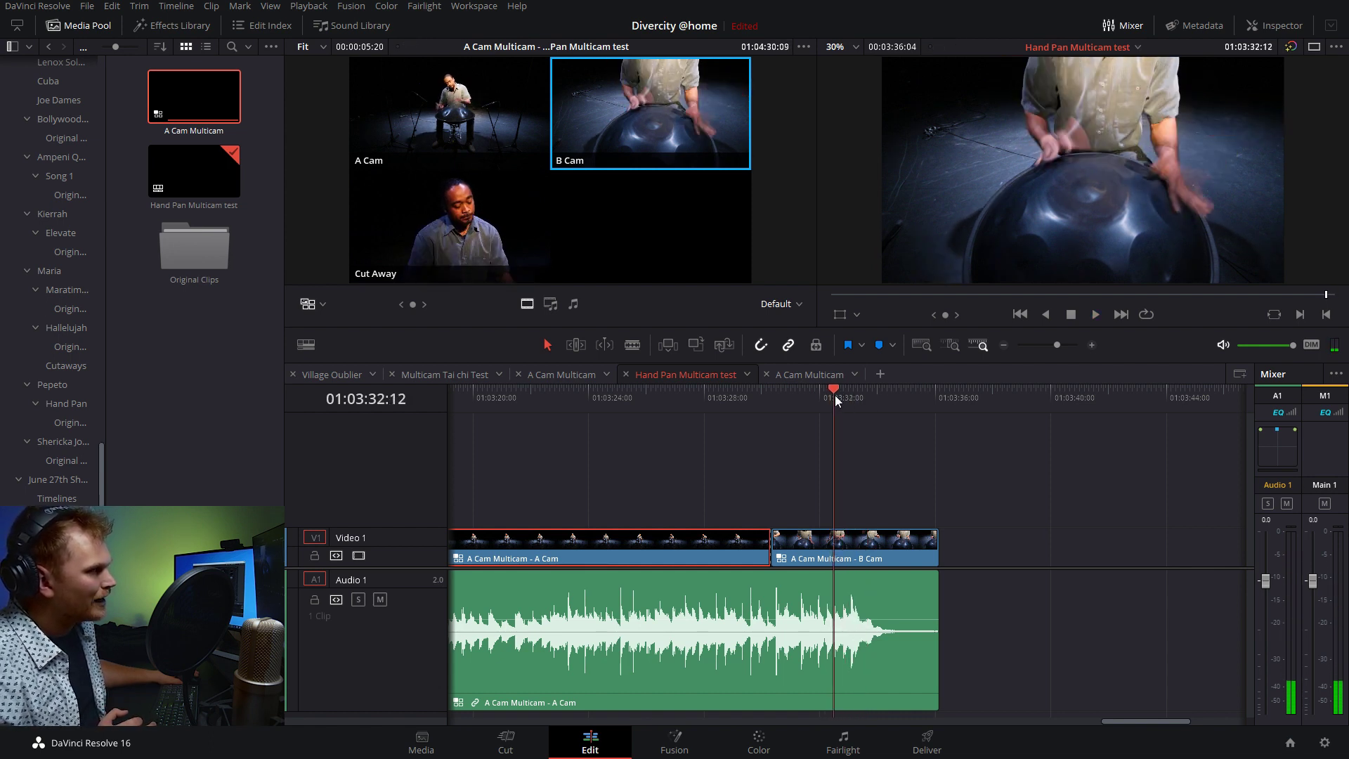
key("space")
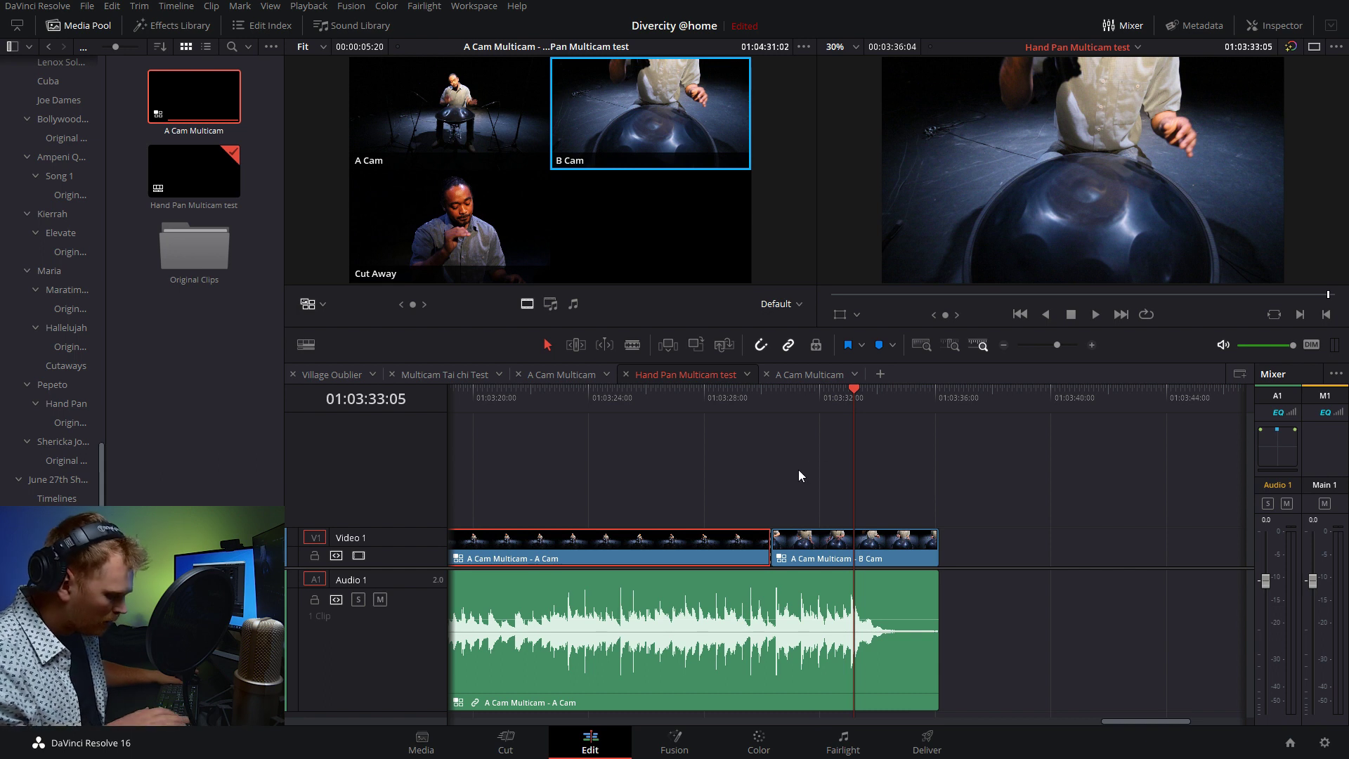
key("t")
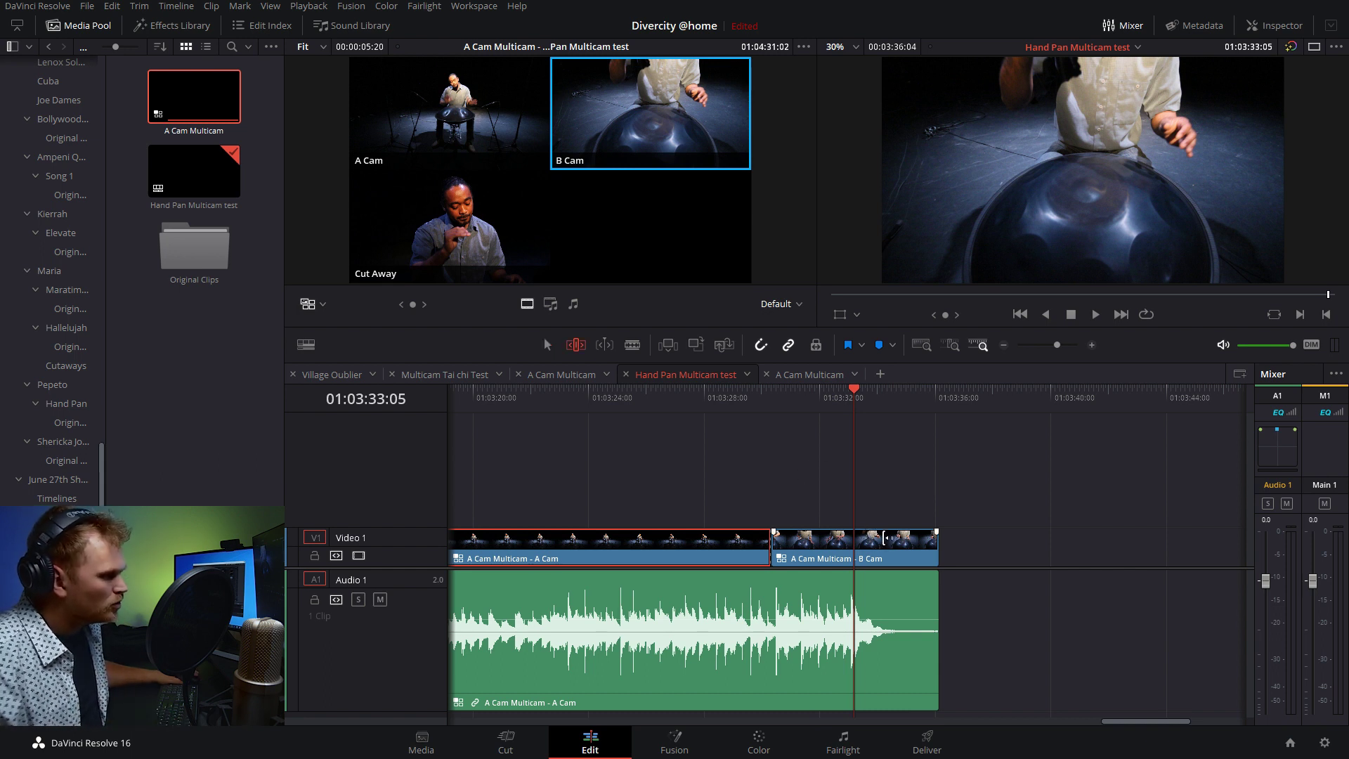
left_click(801, 398)
key("space")
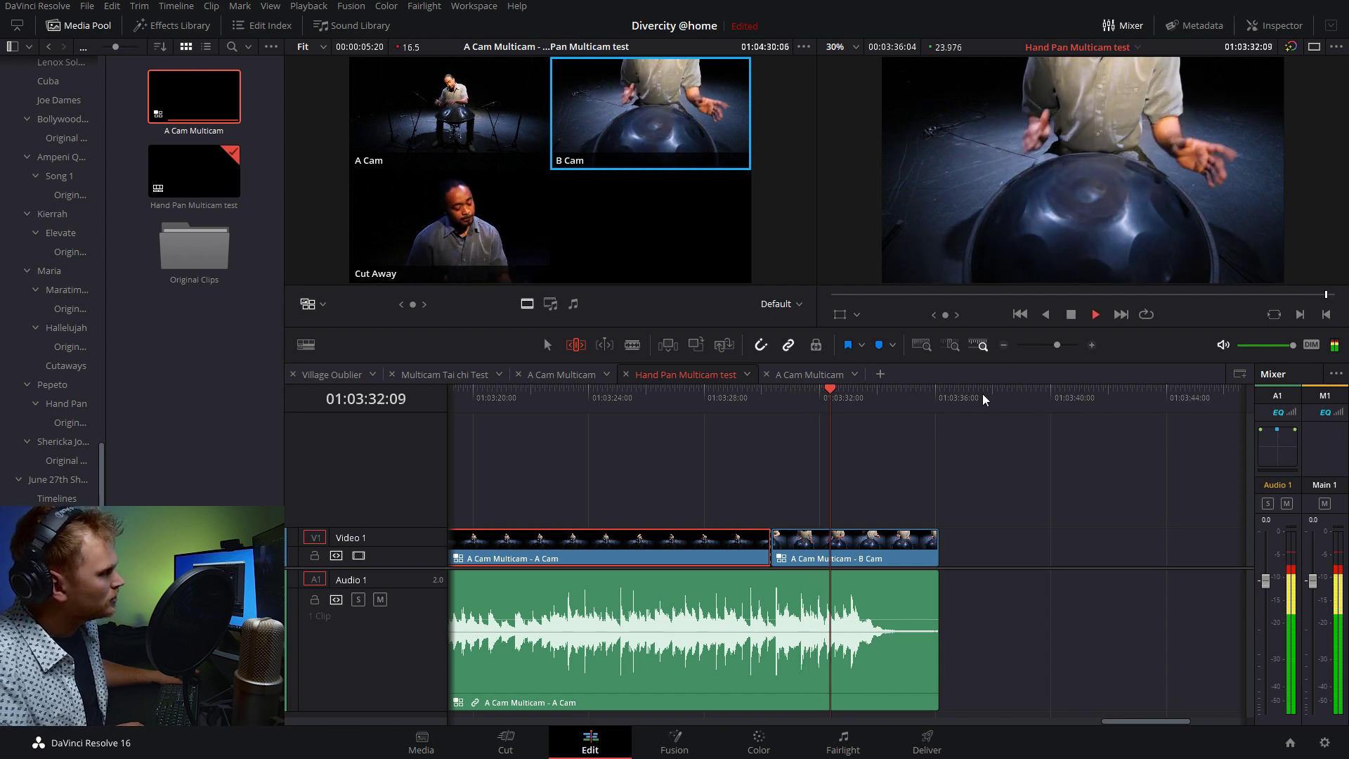
key("space")
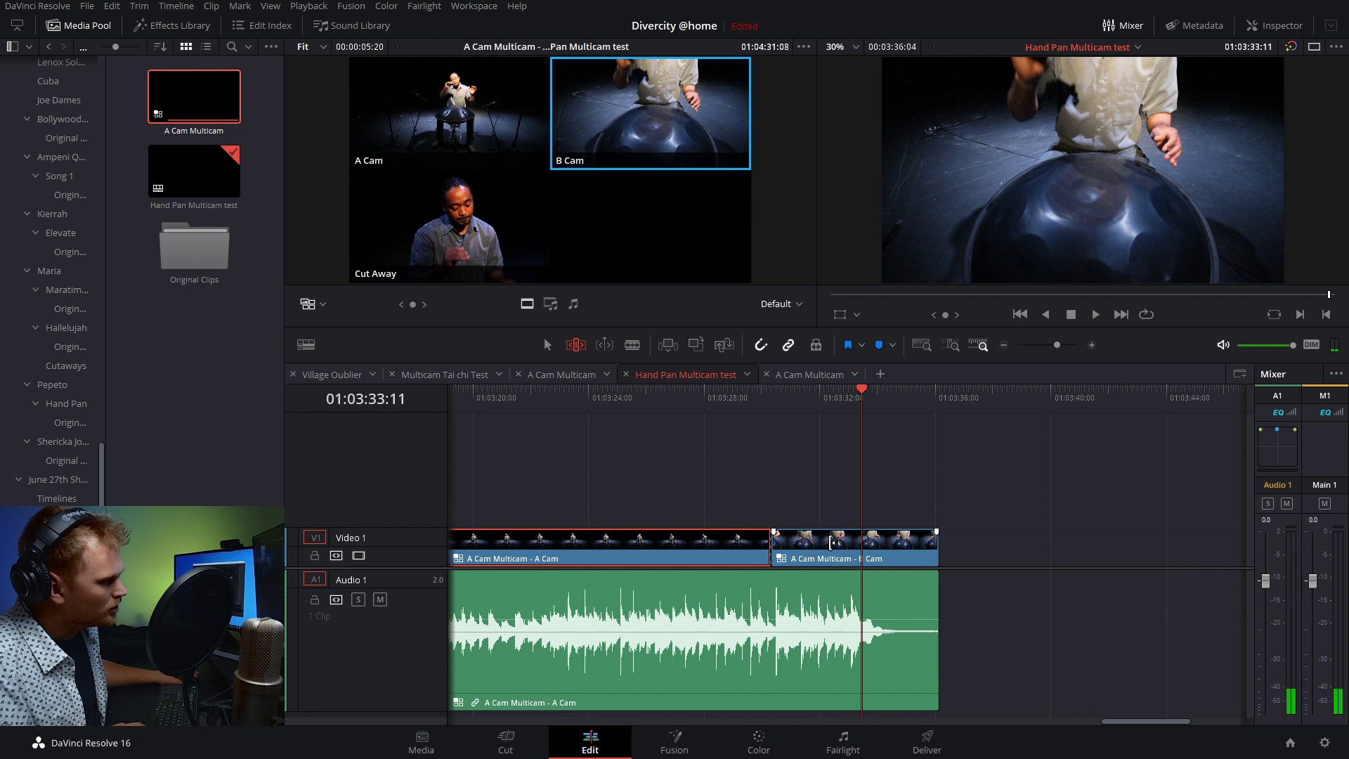
Step: Slip the B Cam clip on Video 1 about 16 frames later, refining and replaying to check
left_click(834, 542)
left_click_drag(834, 542, 858, 542)
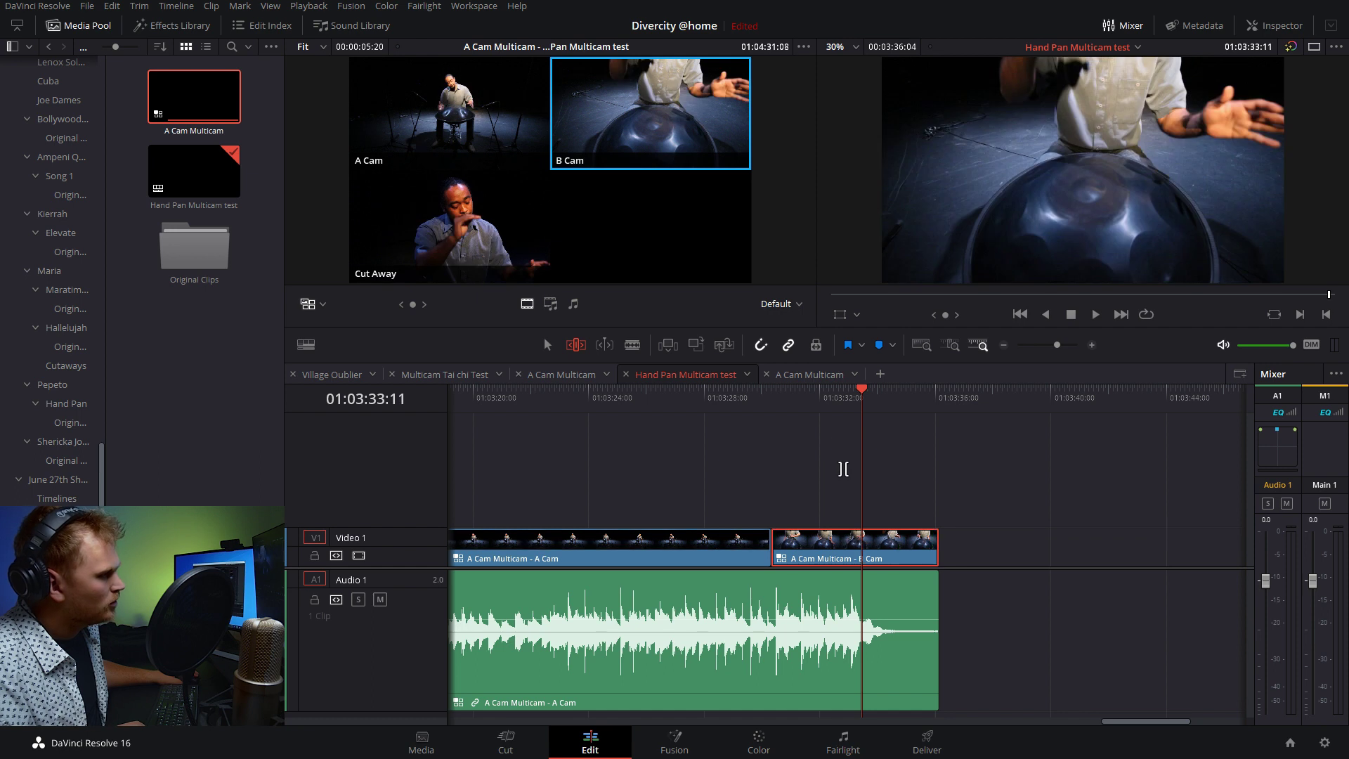
left_click(824, 404)
key("space")
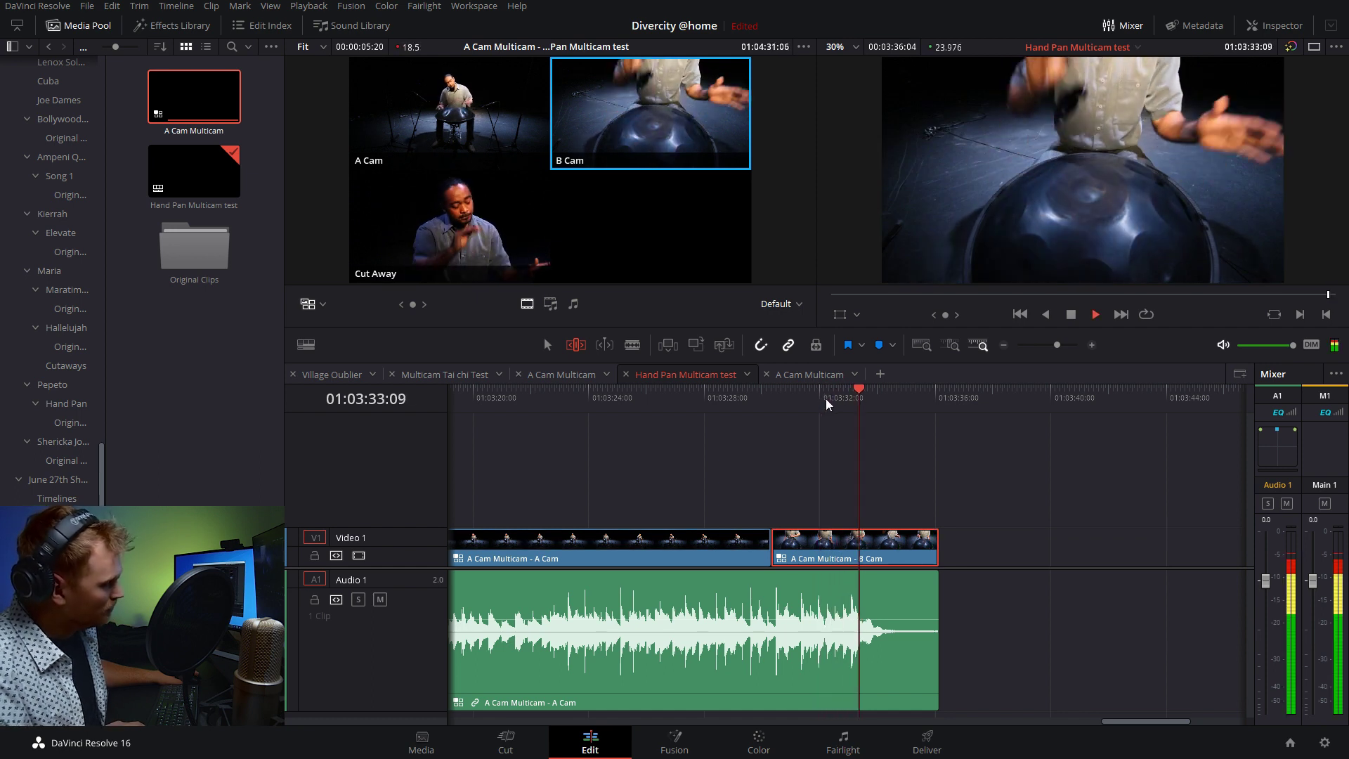
key("space")
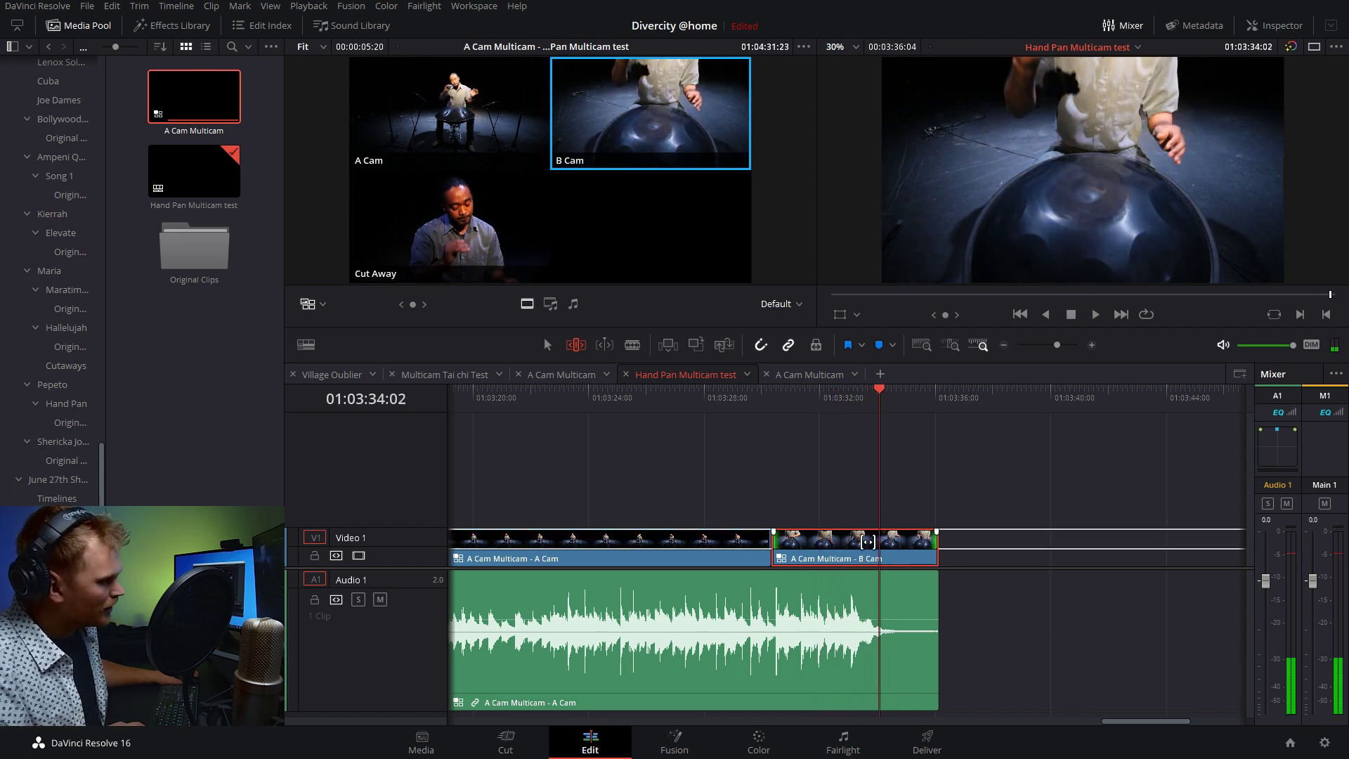
left_click_drag(867, 542, 865, 542)
left_click(825, 403)
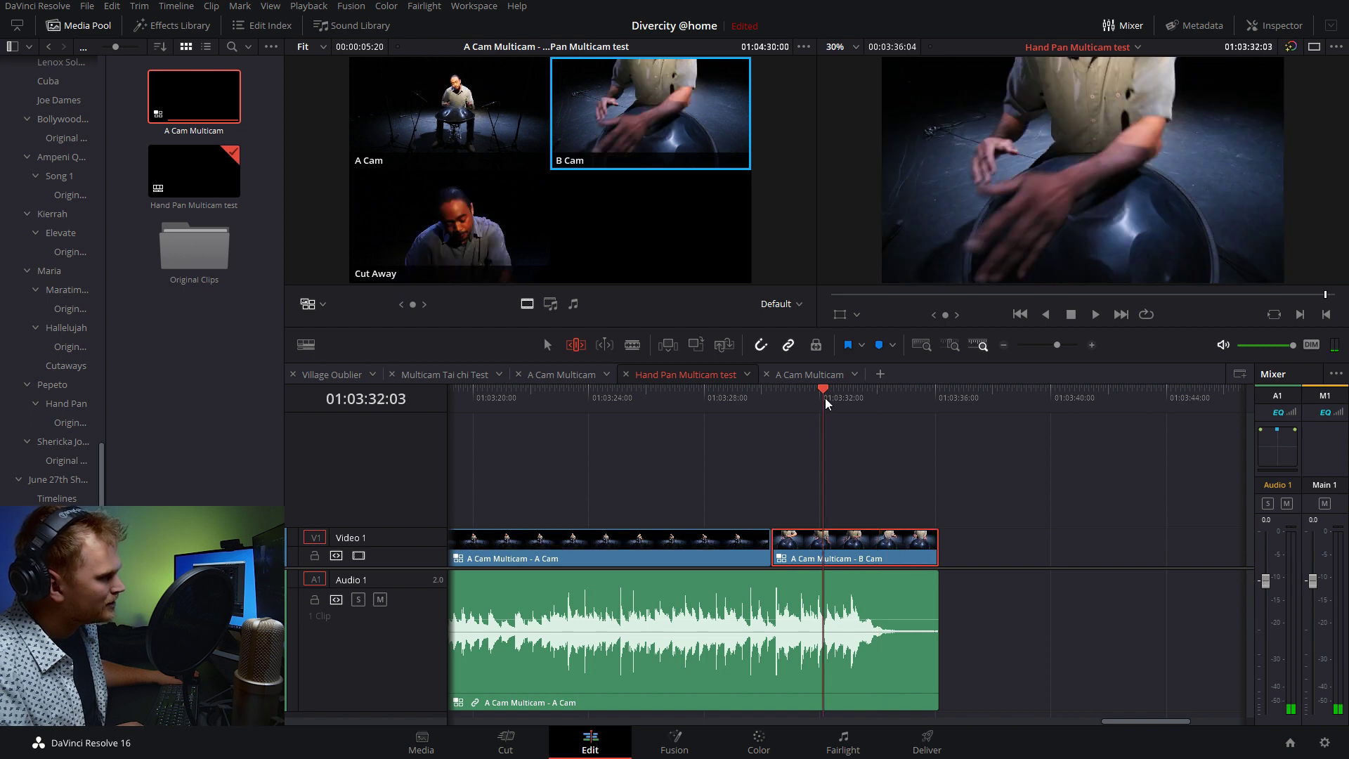
key("space")
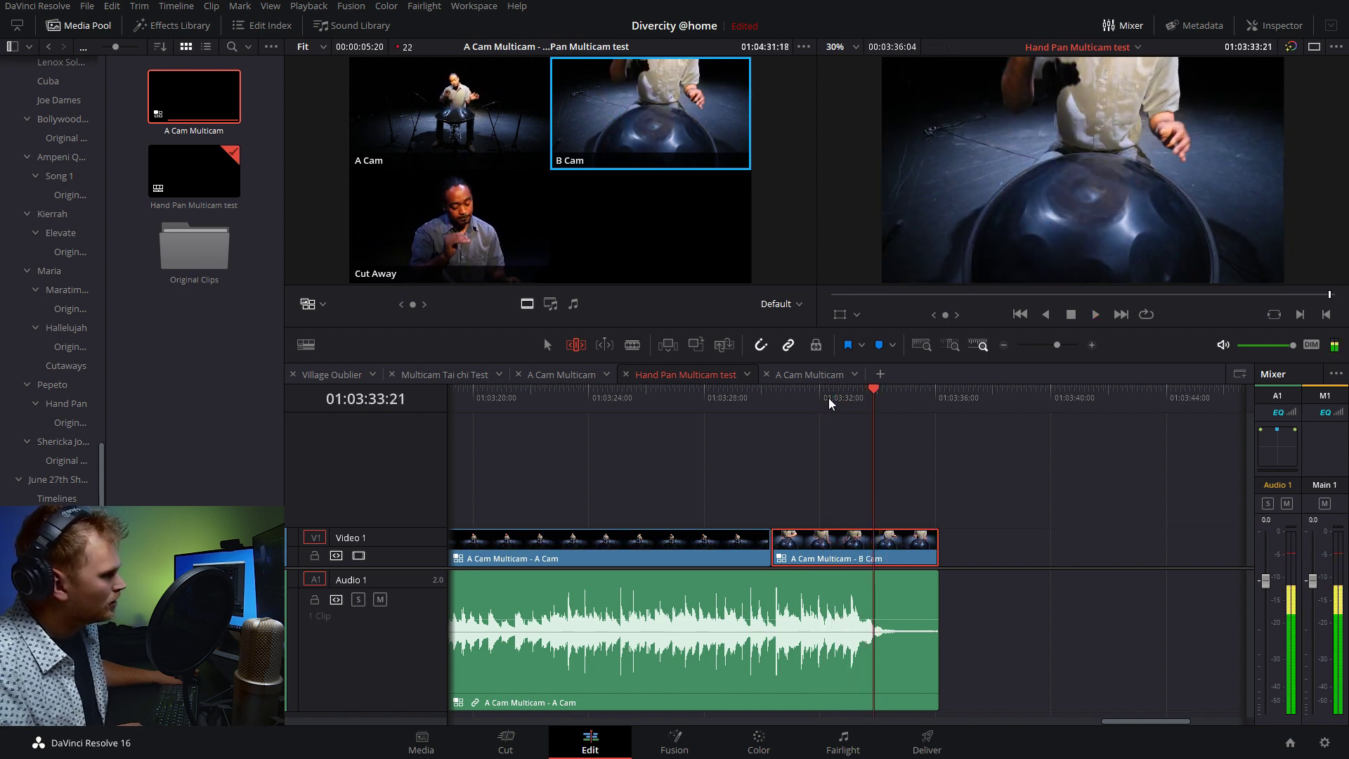
key("space")
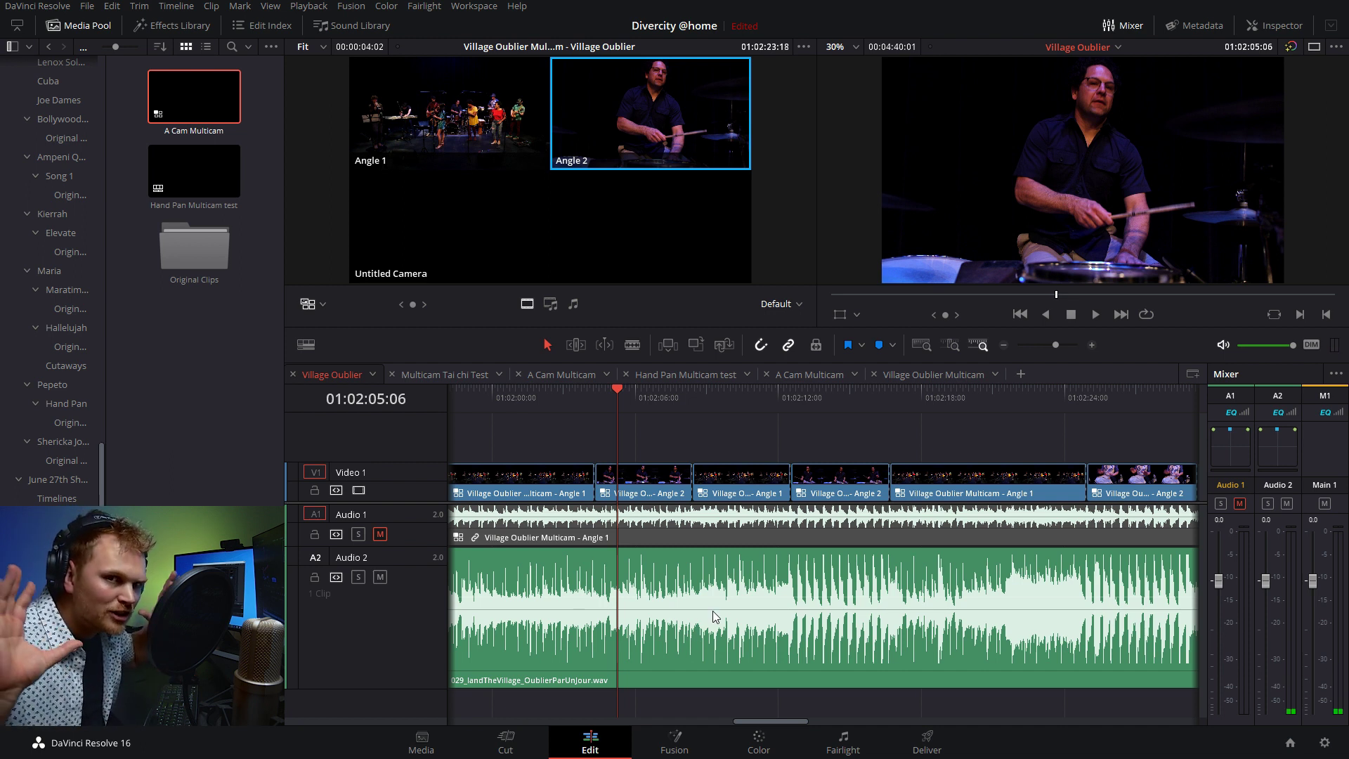
Step: Play the Village Oublier edit, then park the playhead back at 01:02:15:16
key("space")
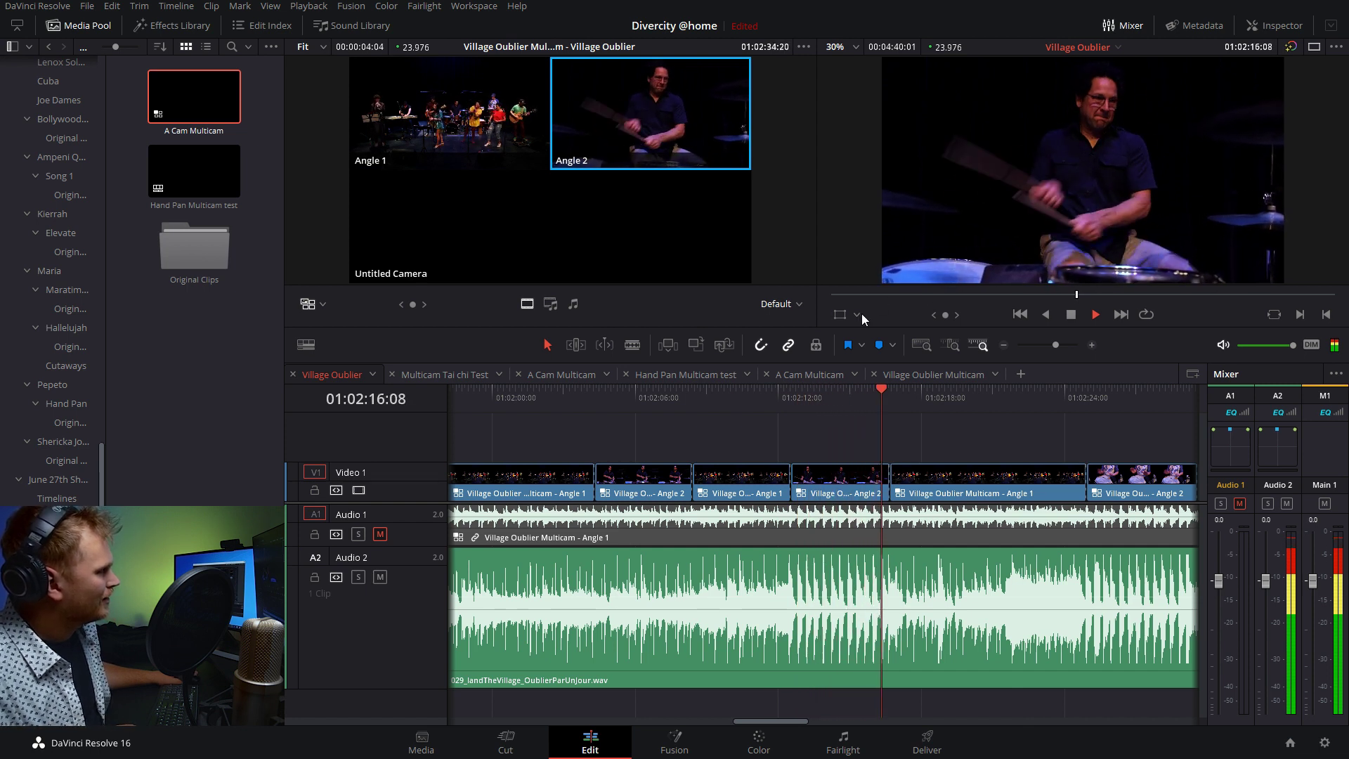
key("space")
left_click_drag(870, 395, 857, 396)
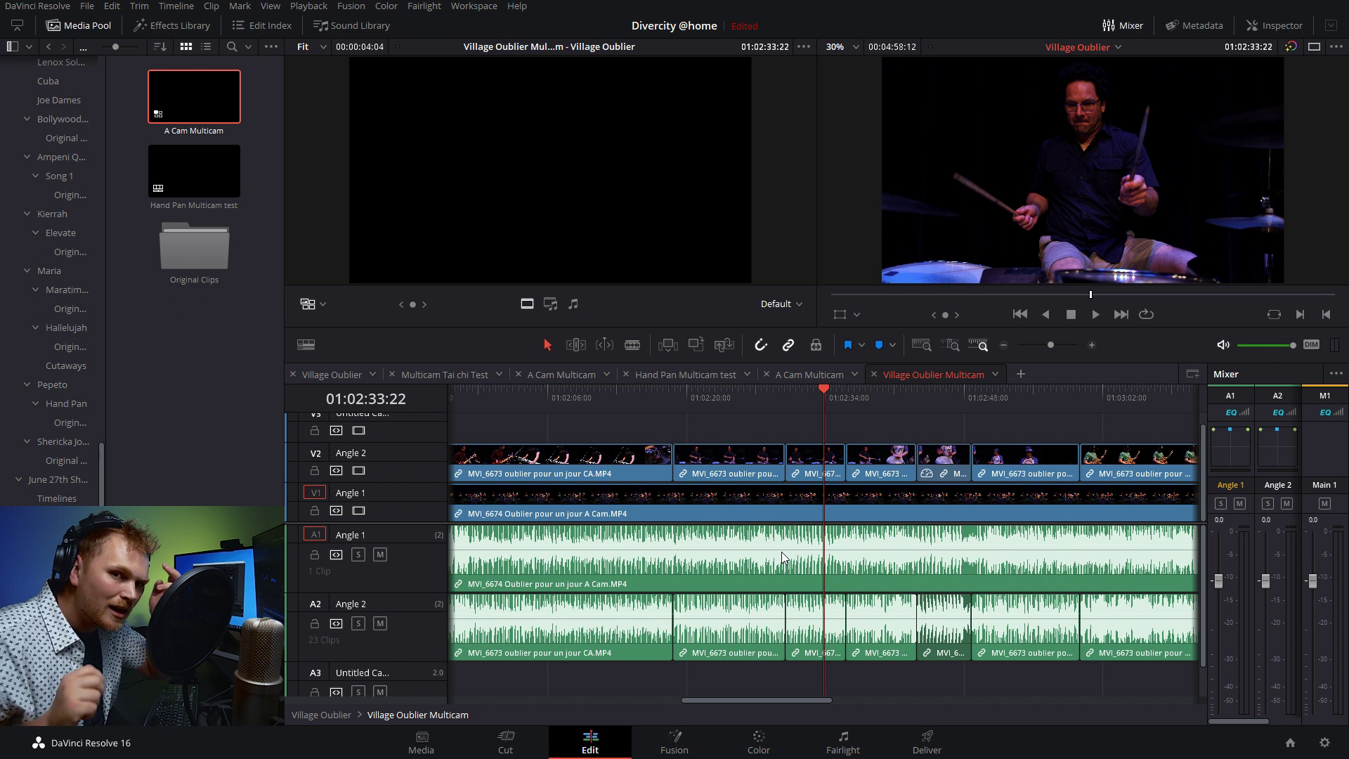
Step: Zoom in on the previous edit, replay the multicam to check sync, and select the Angle 2 drum clip
key("Up")
key("ctrl+equal")
key("ctrl+equal")
key("ctrl+equal")
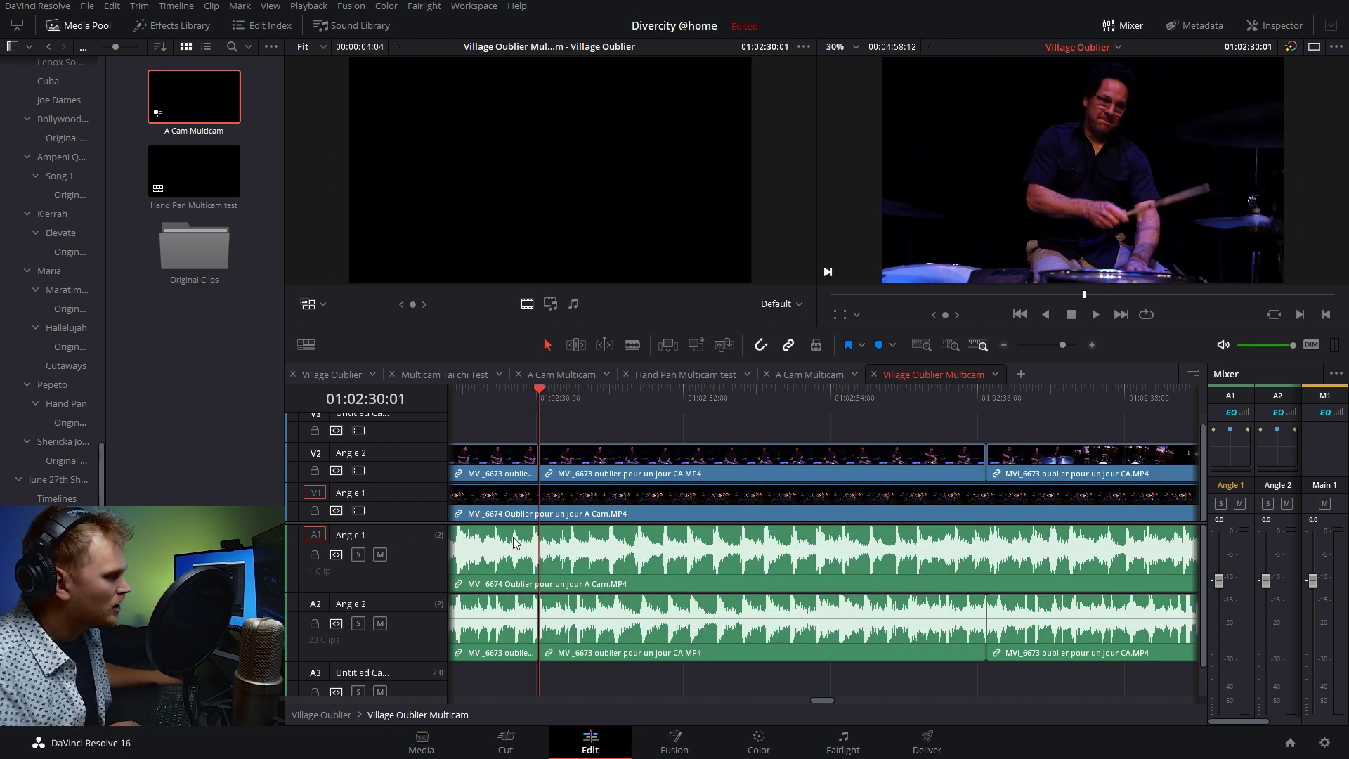
key("space")
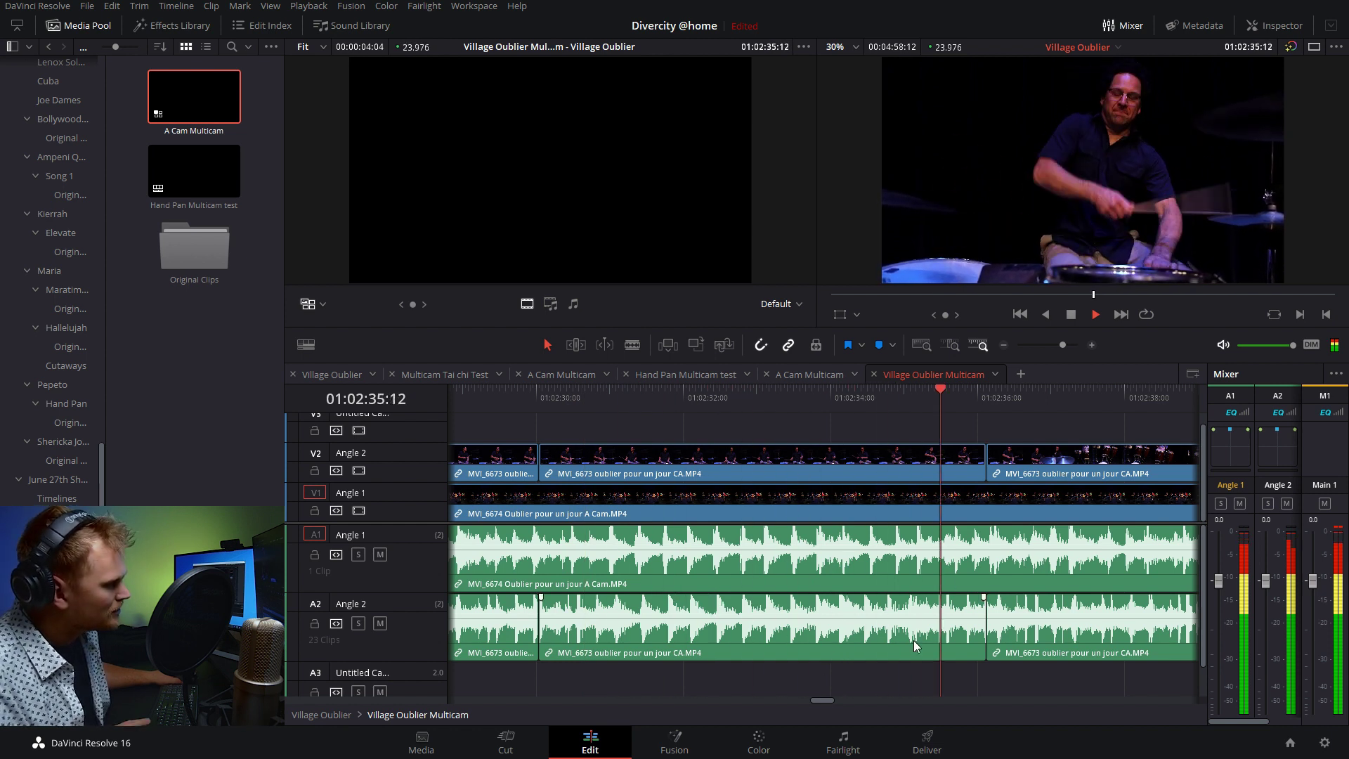
key("space")
key("shift+v")
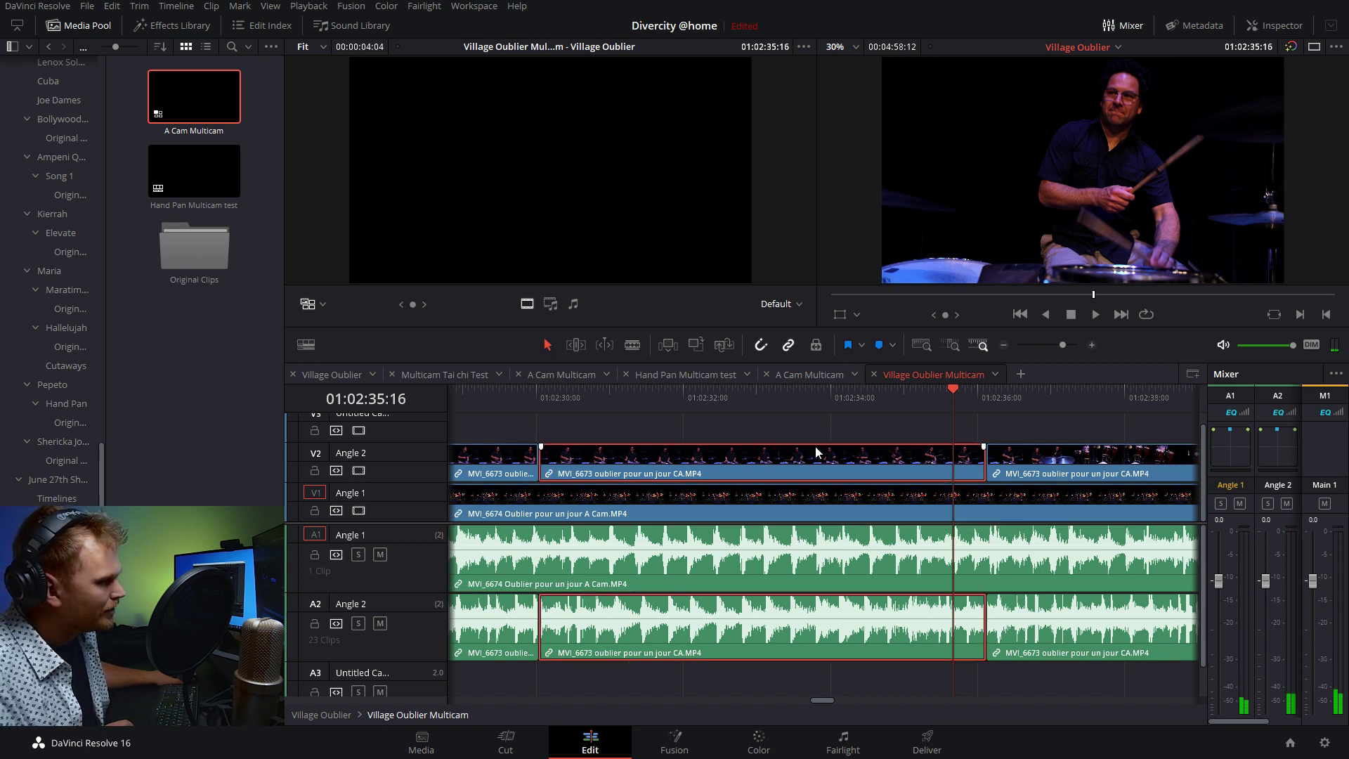
Step: Locate the drift near 01:02:34:18 and trim the Angle 2 clip's end back 10 frames
left_click(841, 394)
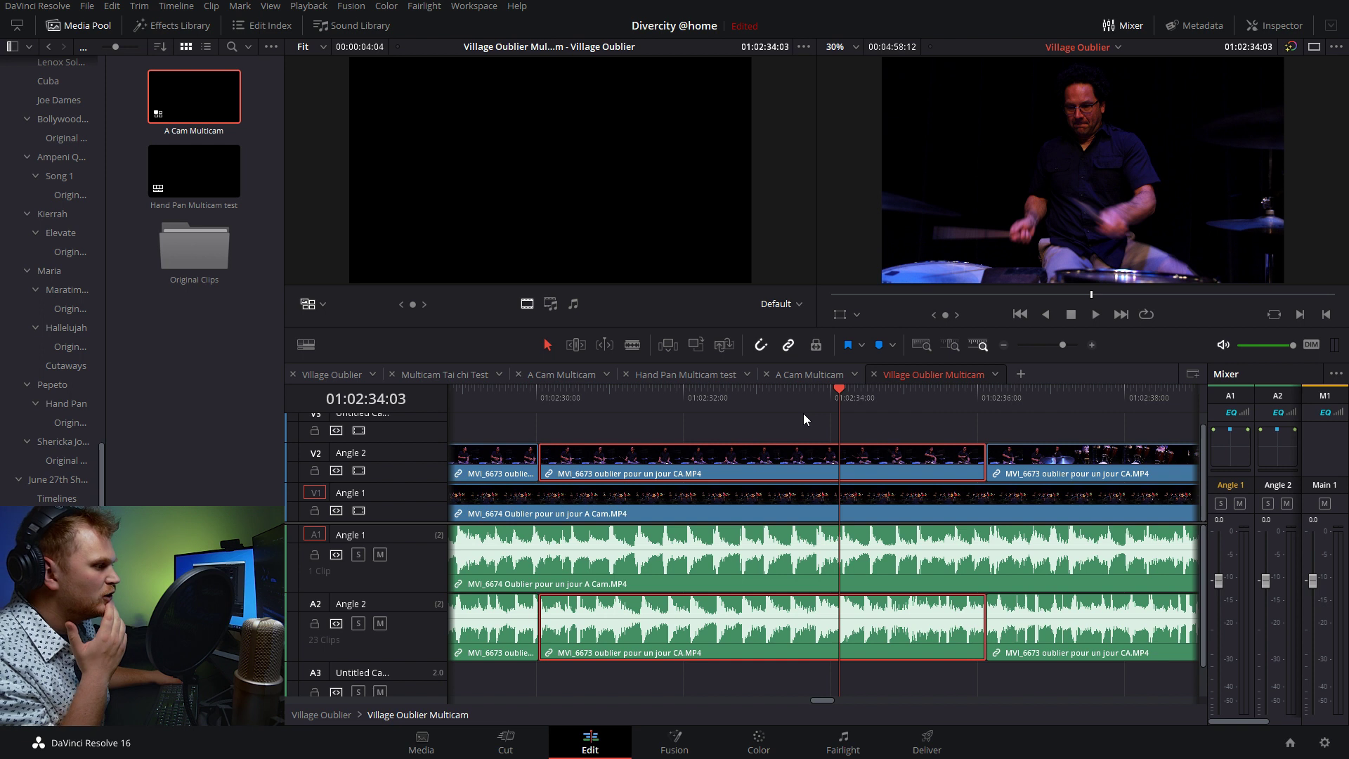
left_click(641, 398)
key("ctrl+equal")
left_click_drag(829, 398, 963, 408)
scroll(985, 541, "down", 3)
scroll(985, 541, "up", 2)
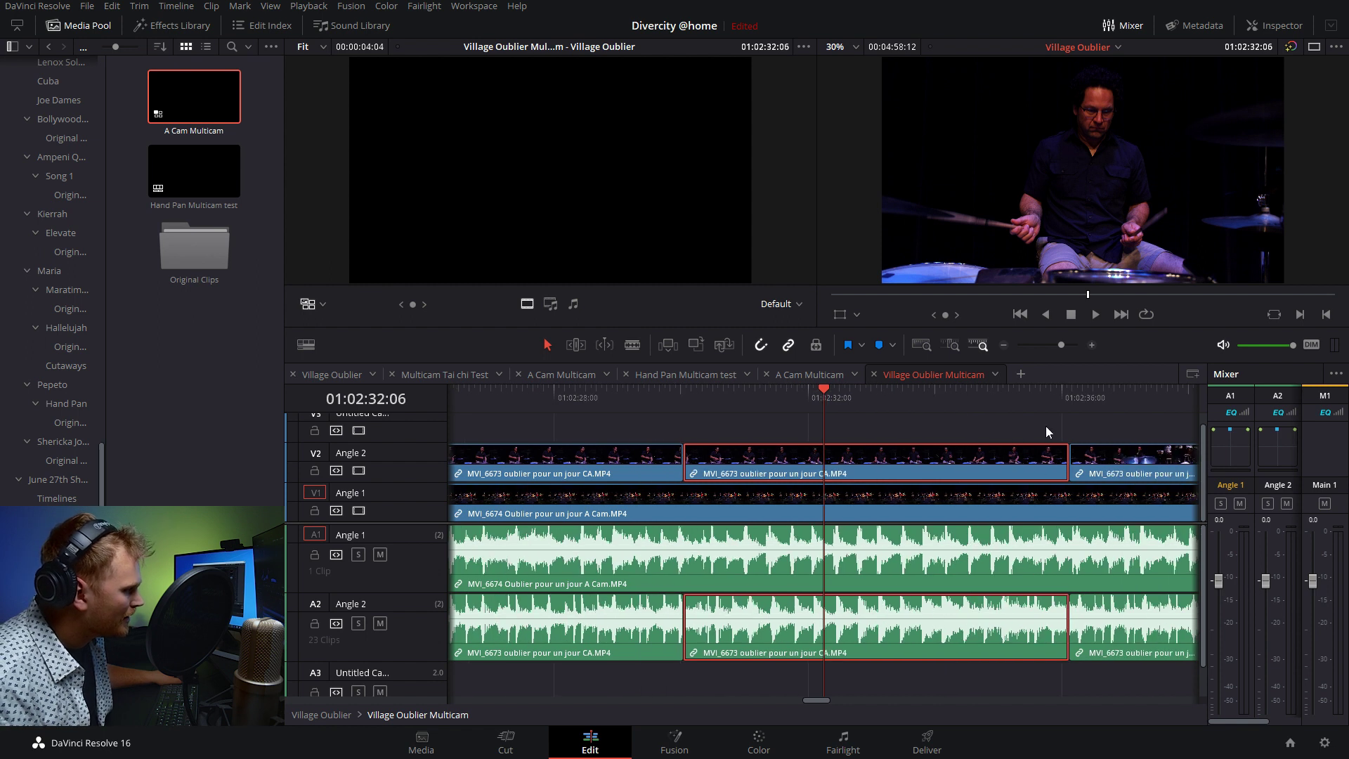
left_click(996, 399)
scroll(988, 419, "up", 4)
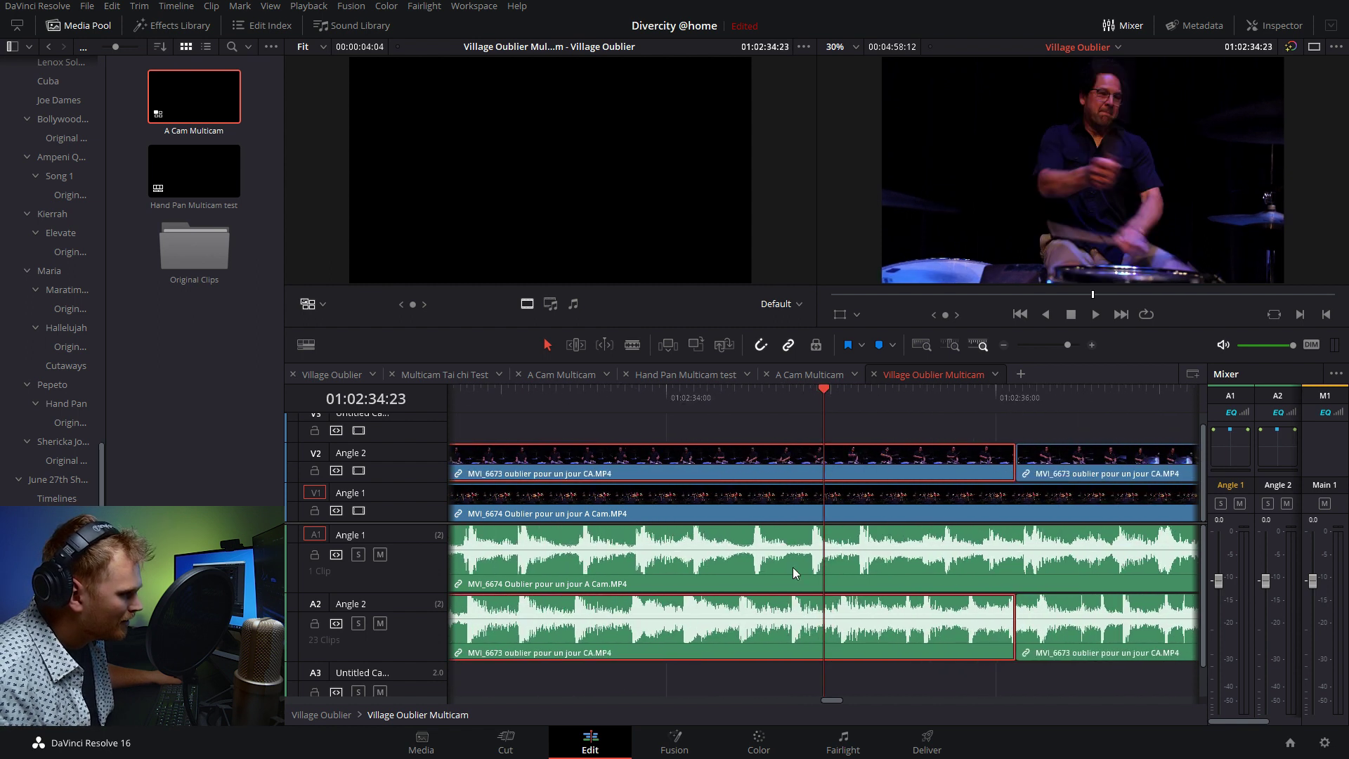
left_click_drag(828, 386, 780, 422)
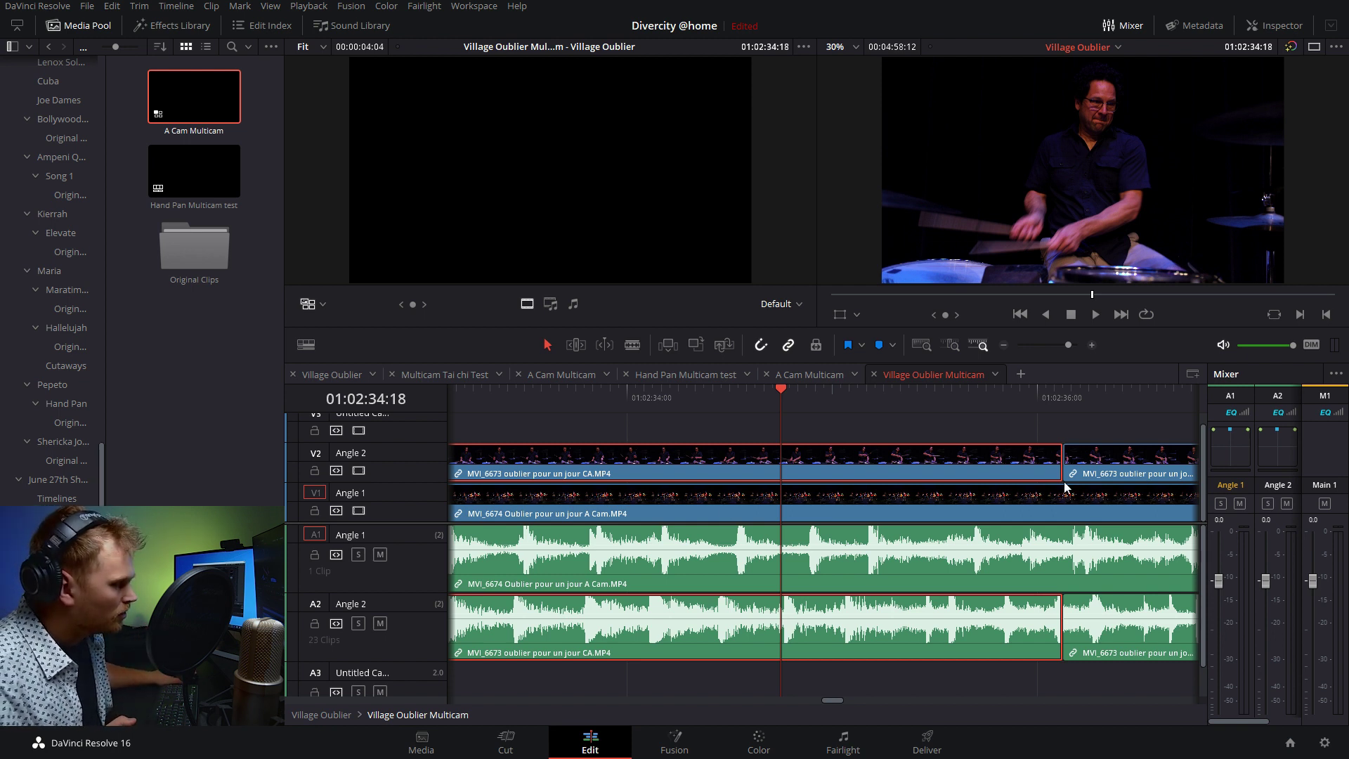
left_click_drag(1054, 453, 956, 464)
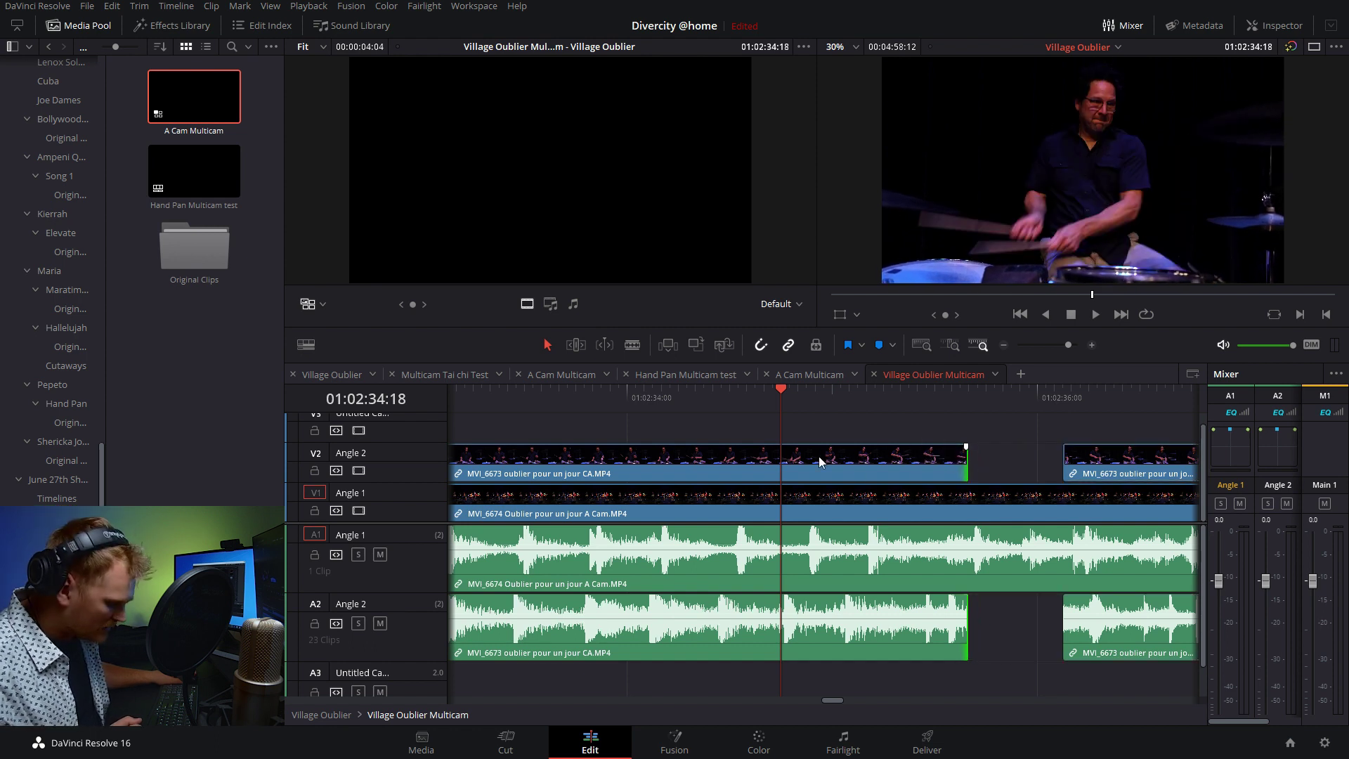
left_click(768, 455)
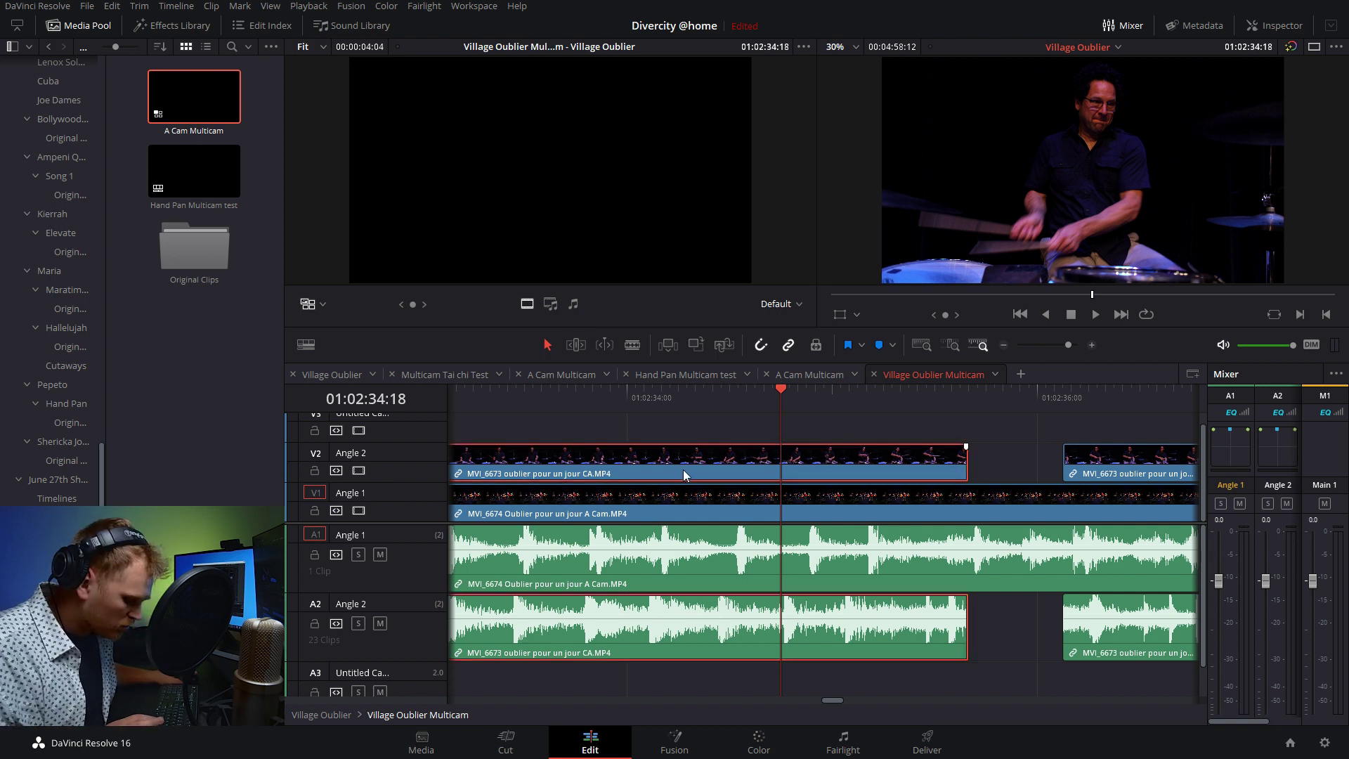
Step: Retime the Angle 2 drum clip to 98% speed and play back to check it
key("ctrl+r")
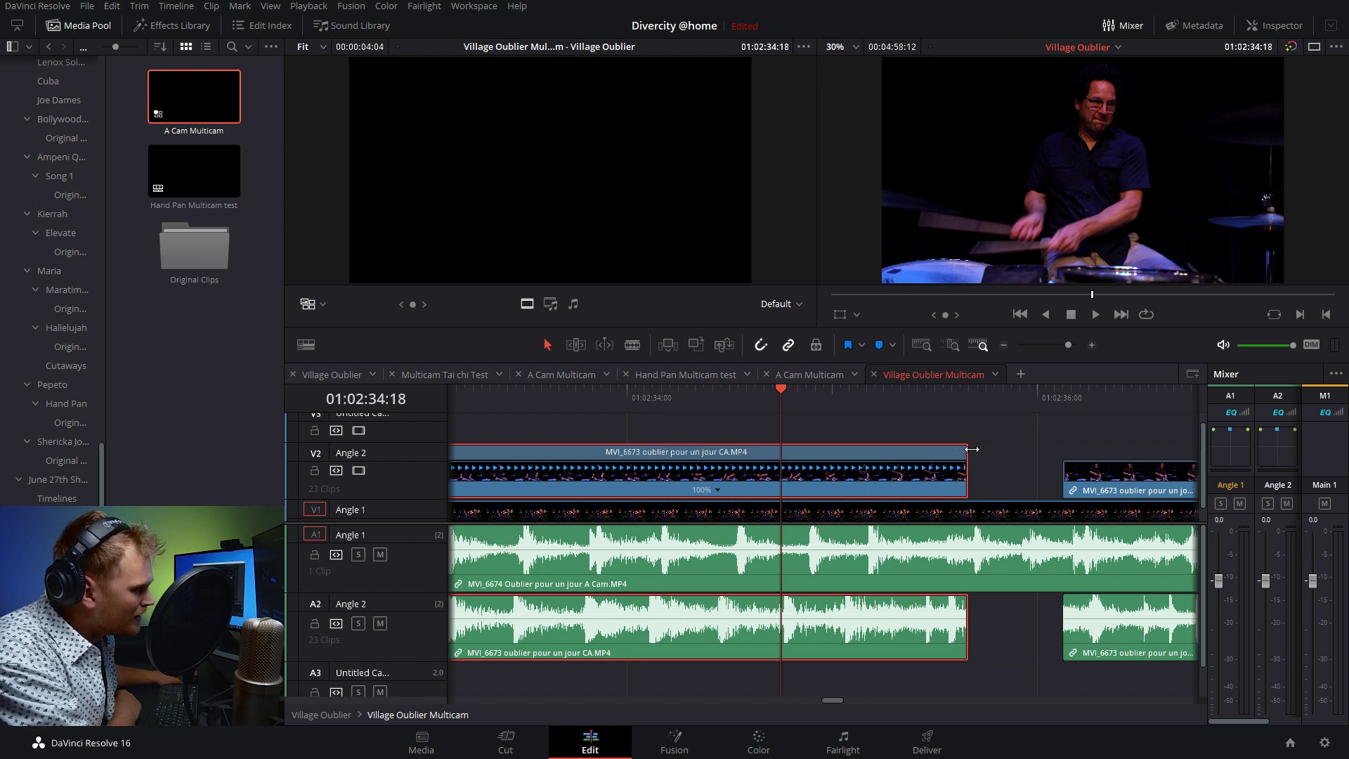
left_click_drag(972, 449, 1001, 451)
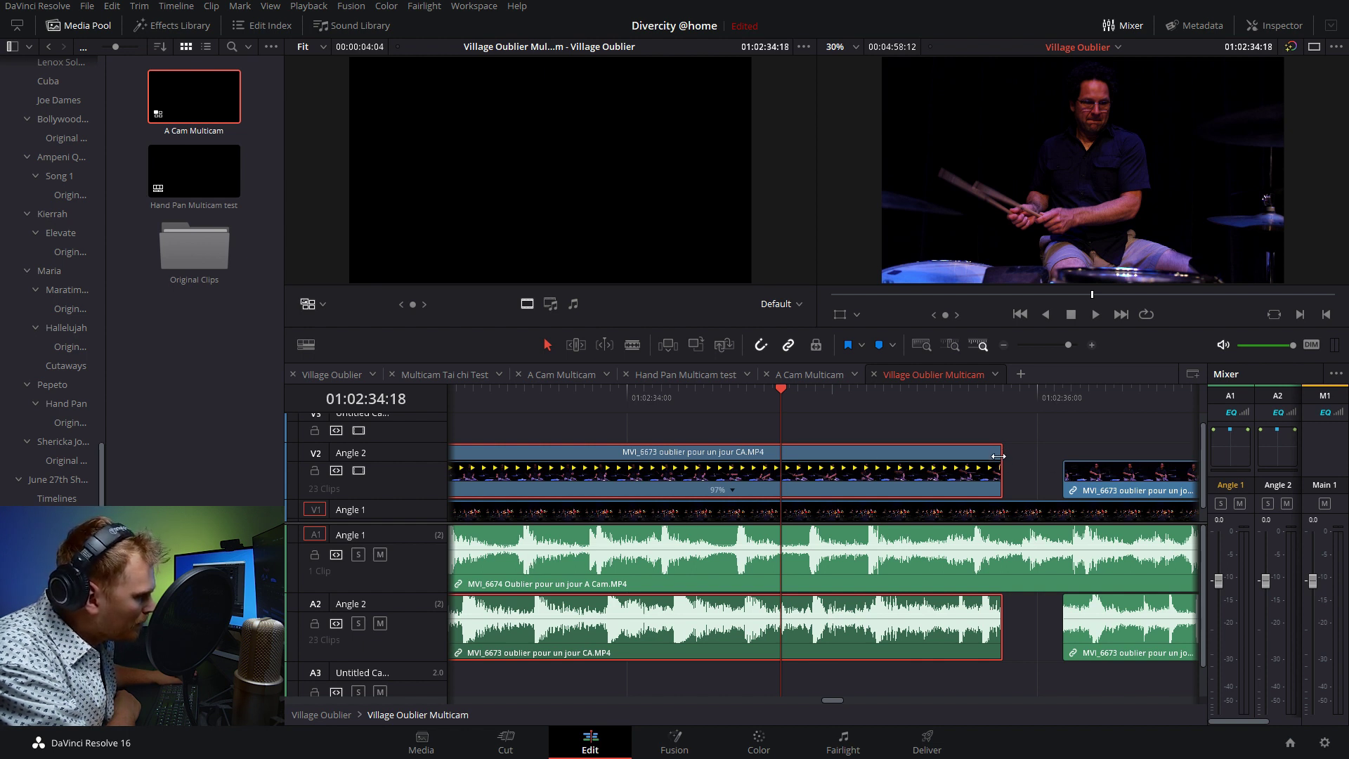
left_click_drag(998, 456, 996, 455)
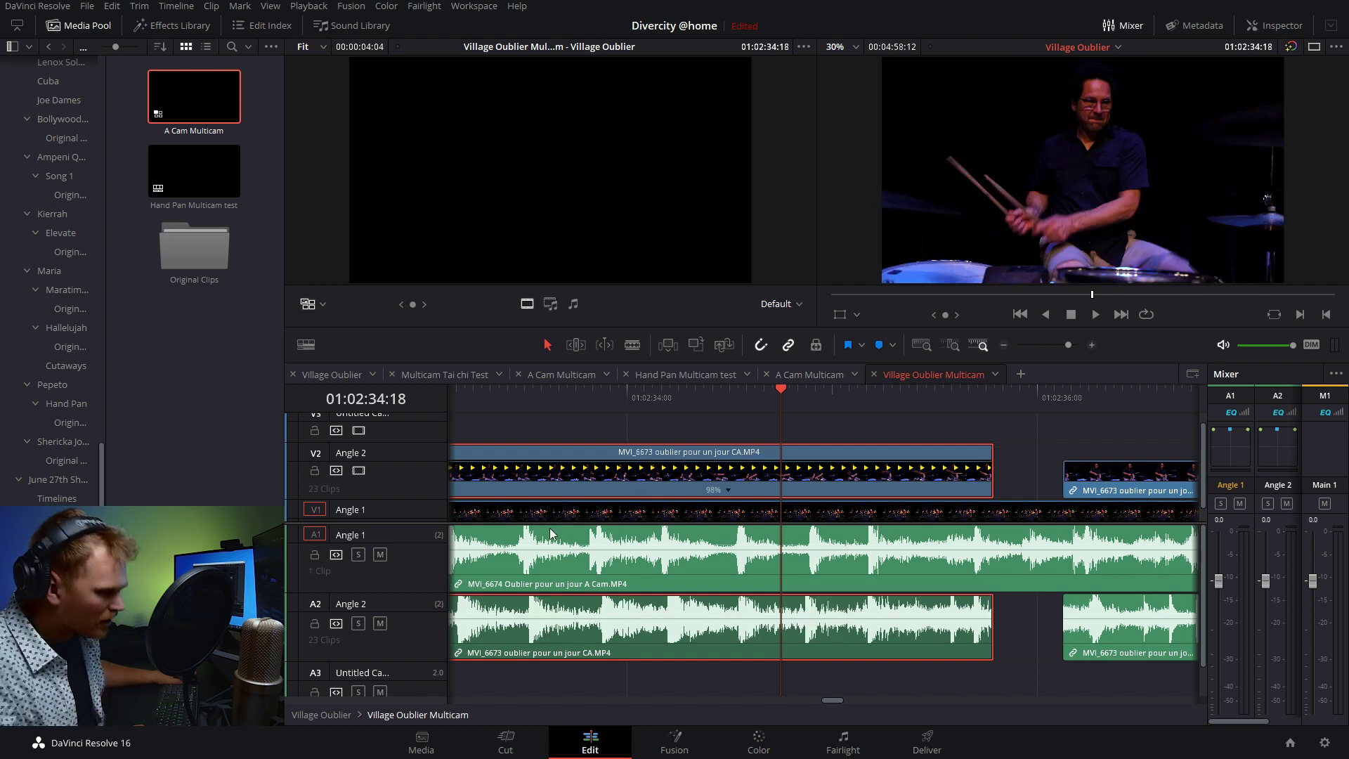
key("ctrl+minus")
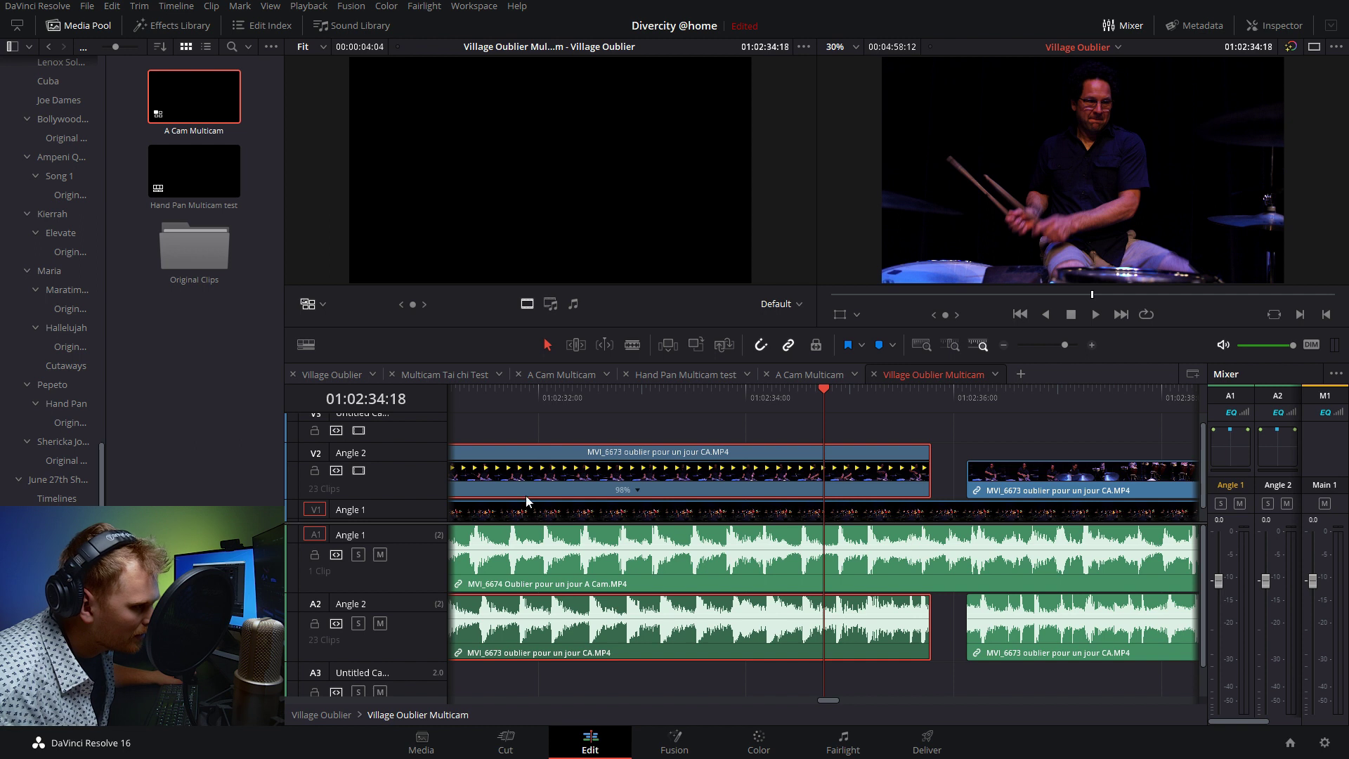
left_click(487, 403)
key("space")
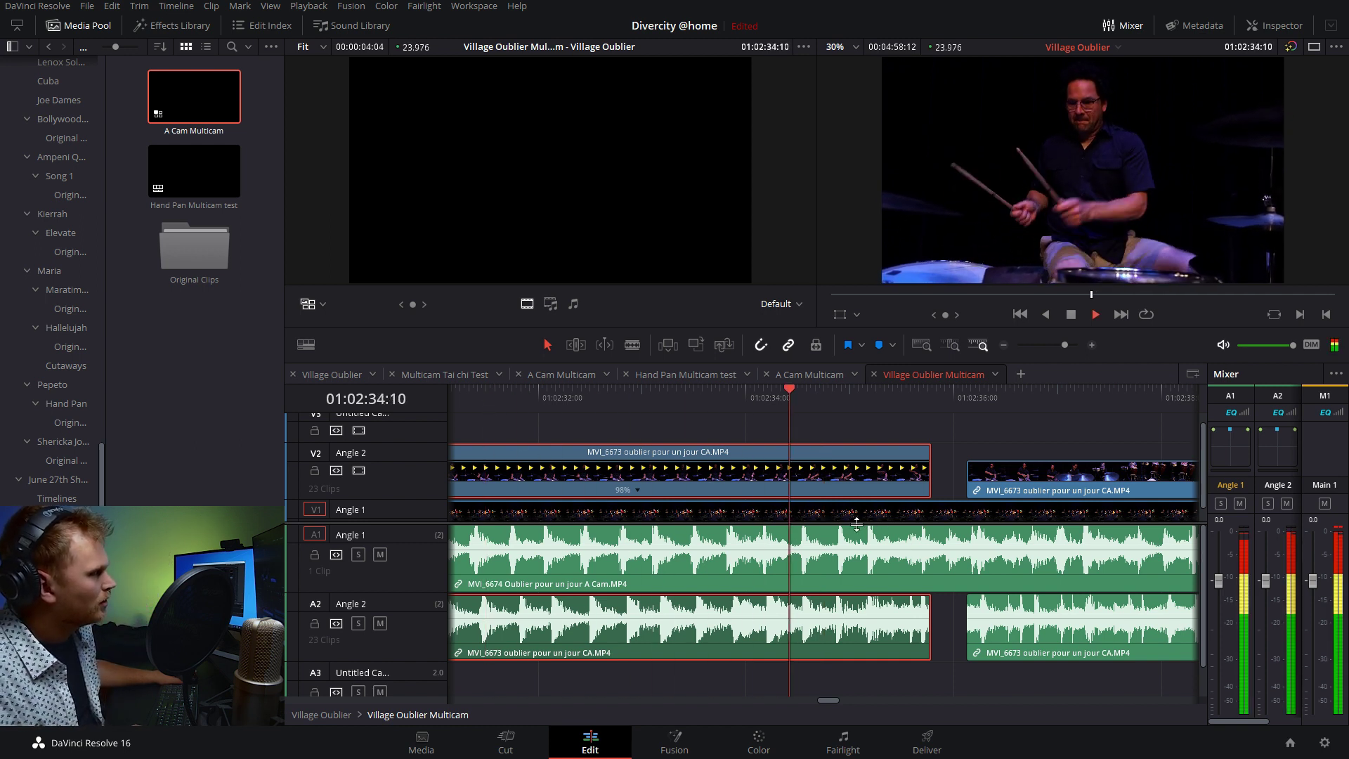
key("space")
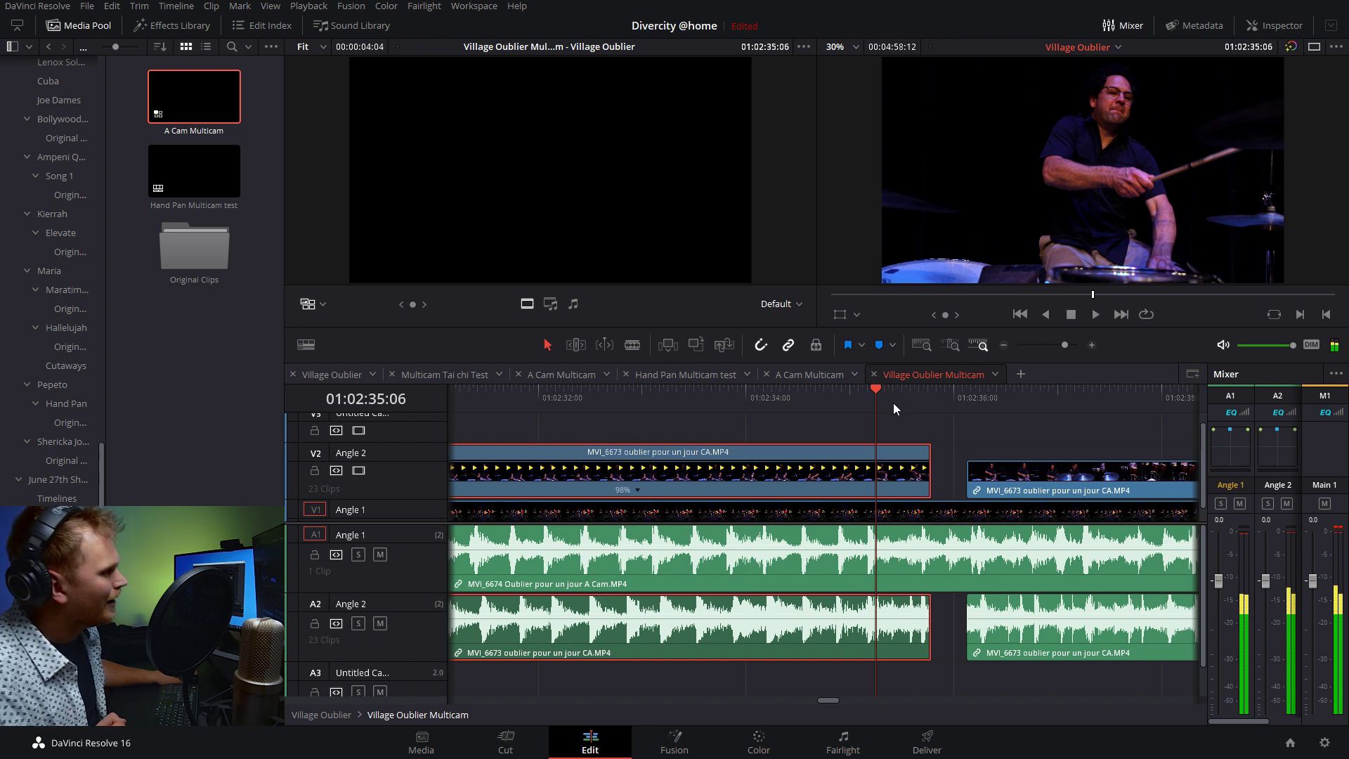
Step: Extend the next Angle 2 clip's start 8 frames earlier to close the gap, then replay the edit
left_click_drag(876, 394, 821, 401)
key("space")
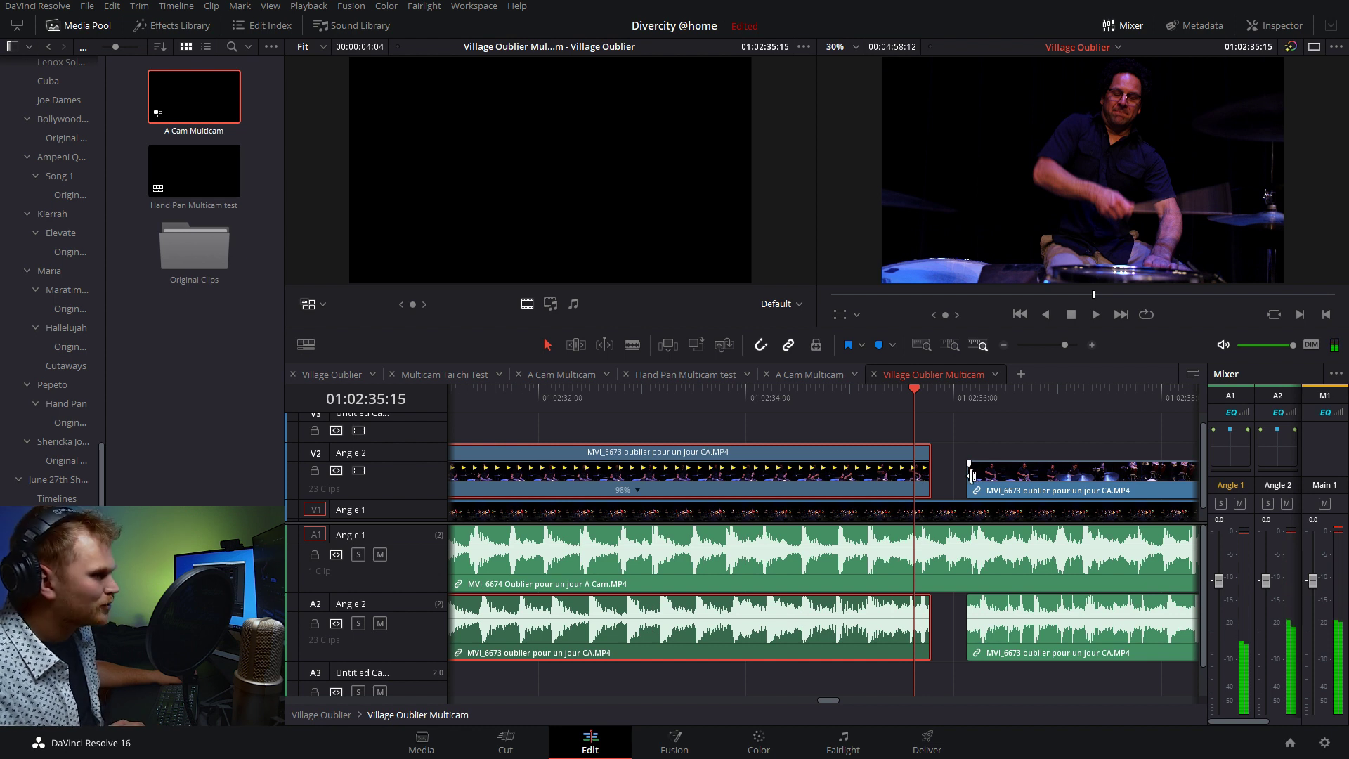
left_click(814, 395)
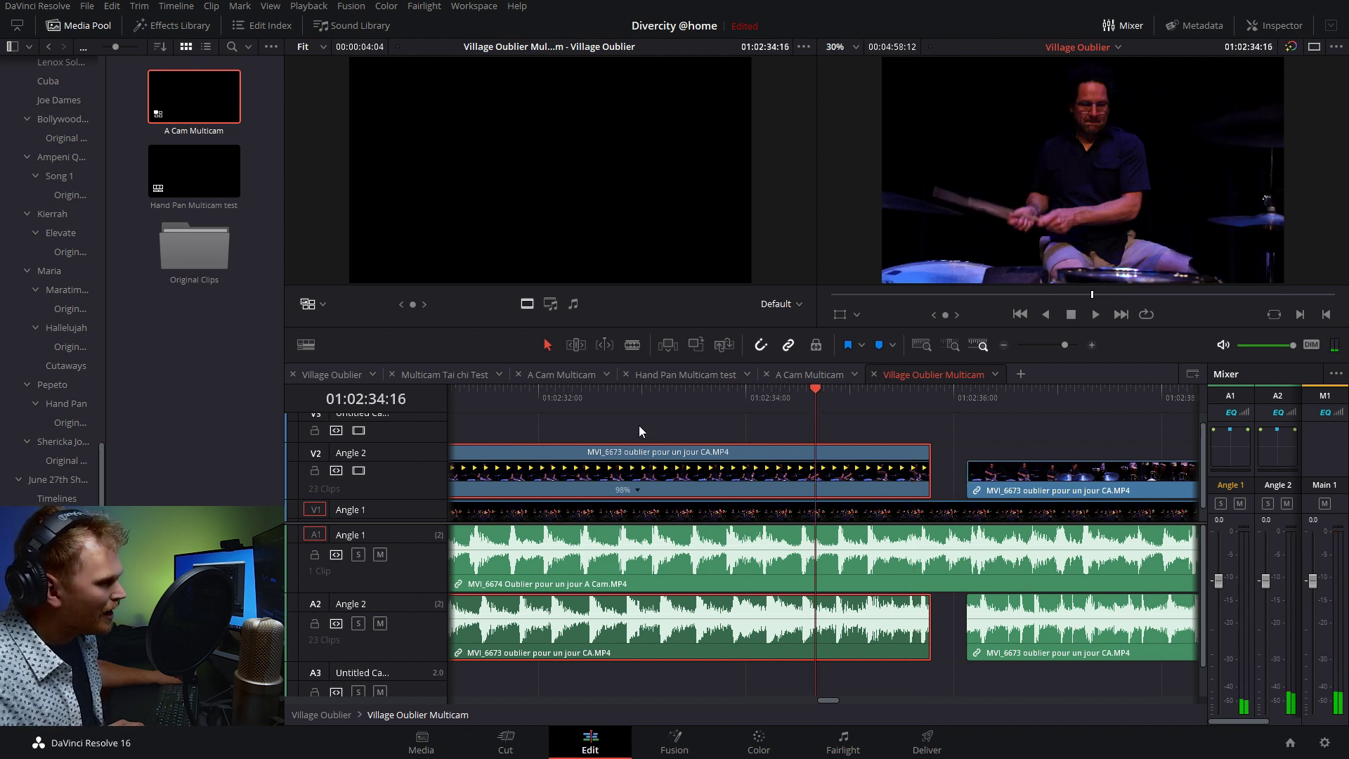
left_click(571, 398)
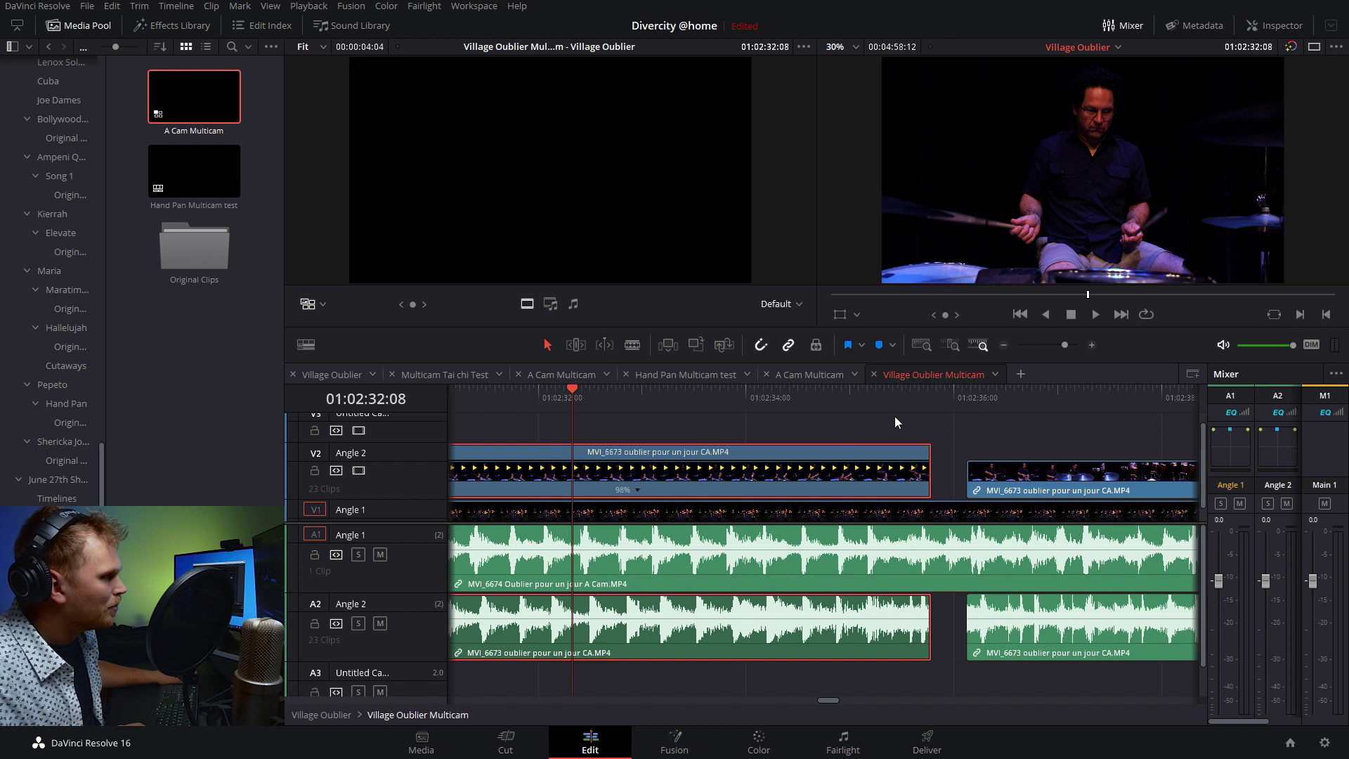
left_click_drag(966, 480, 933, 479)
left_click(698, 397)
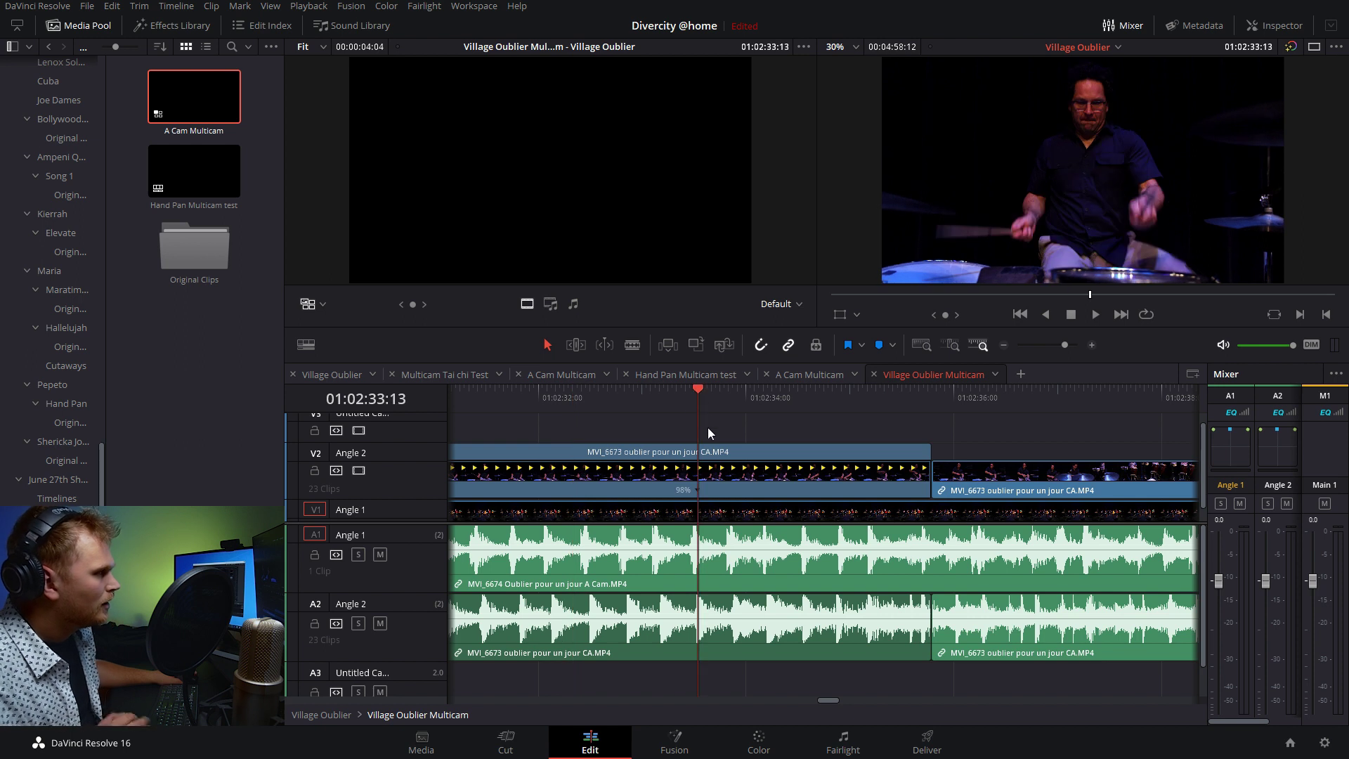
key("space")
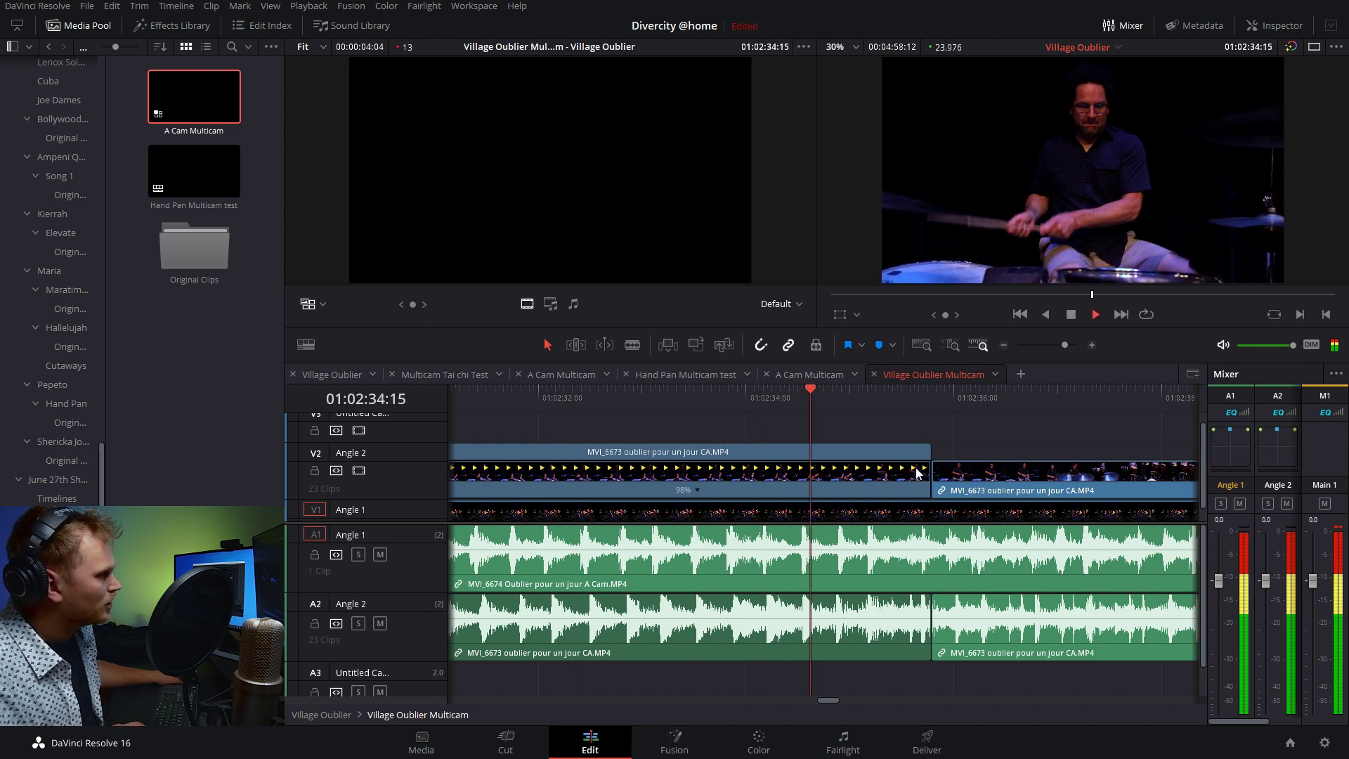
key("space")
left_click(780, 398)
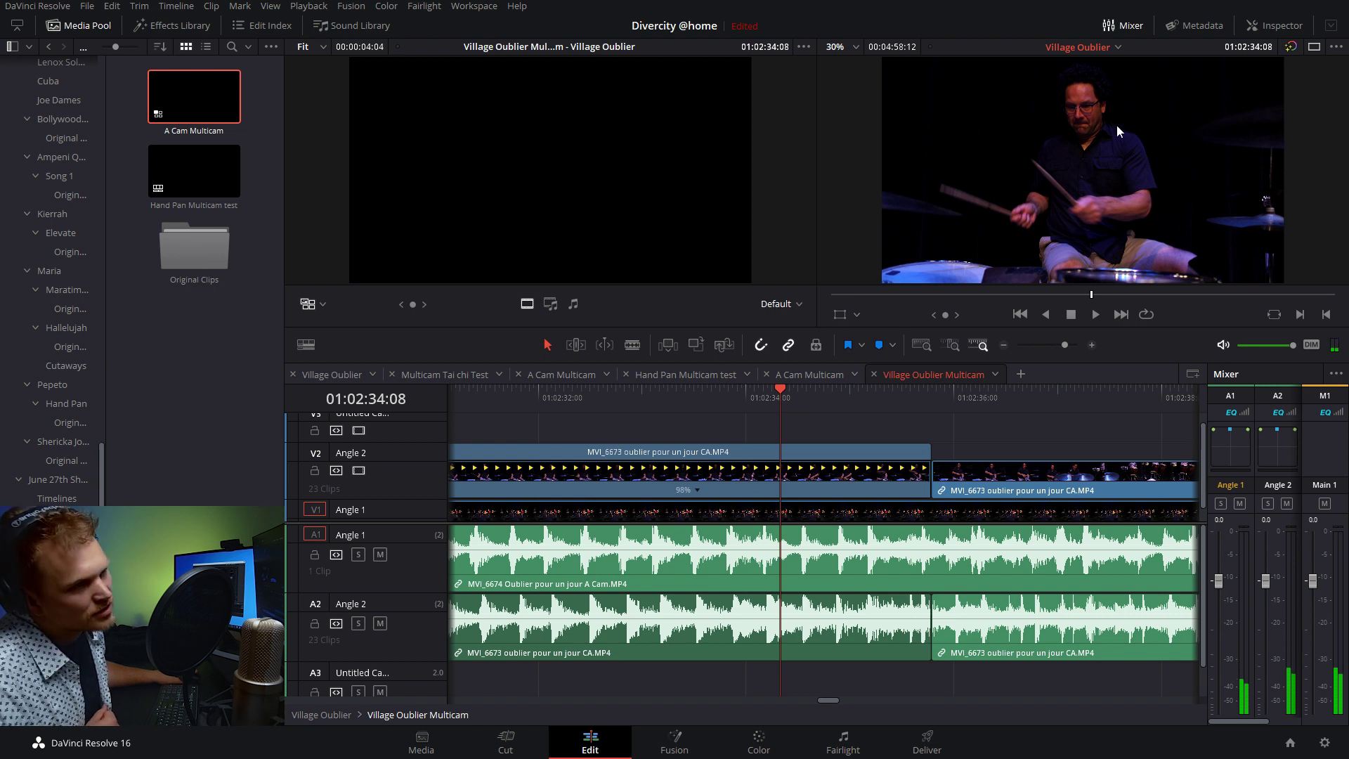
Step: Show the drum clip's Retime And Scaling settings in the Inspector and review the retime process options
left_click(1274, 25)
scroll(1144, 296, "down", 5)
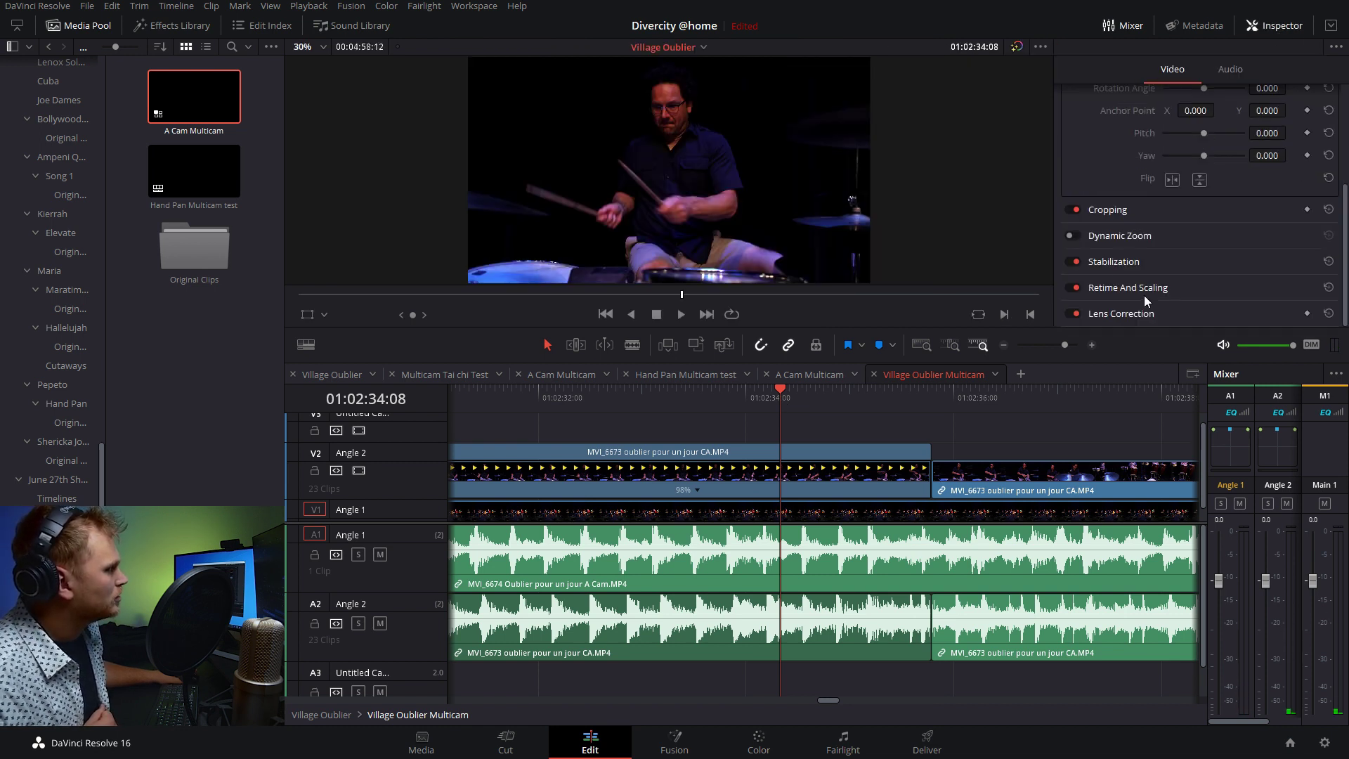
left_click(1117, 288)
scroll(1125, 274, "down", 2)
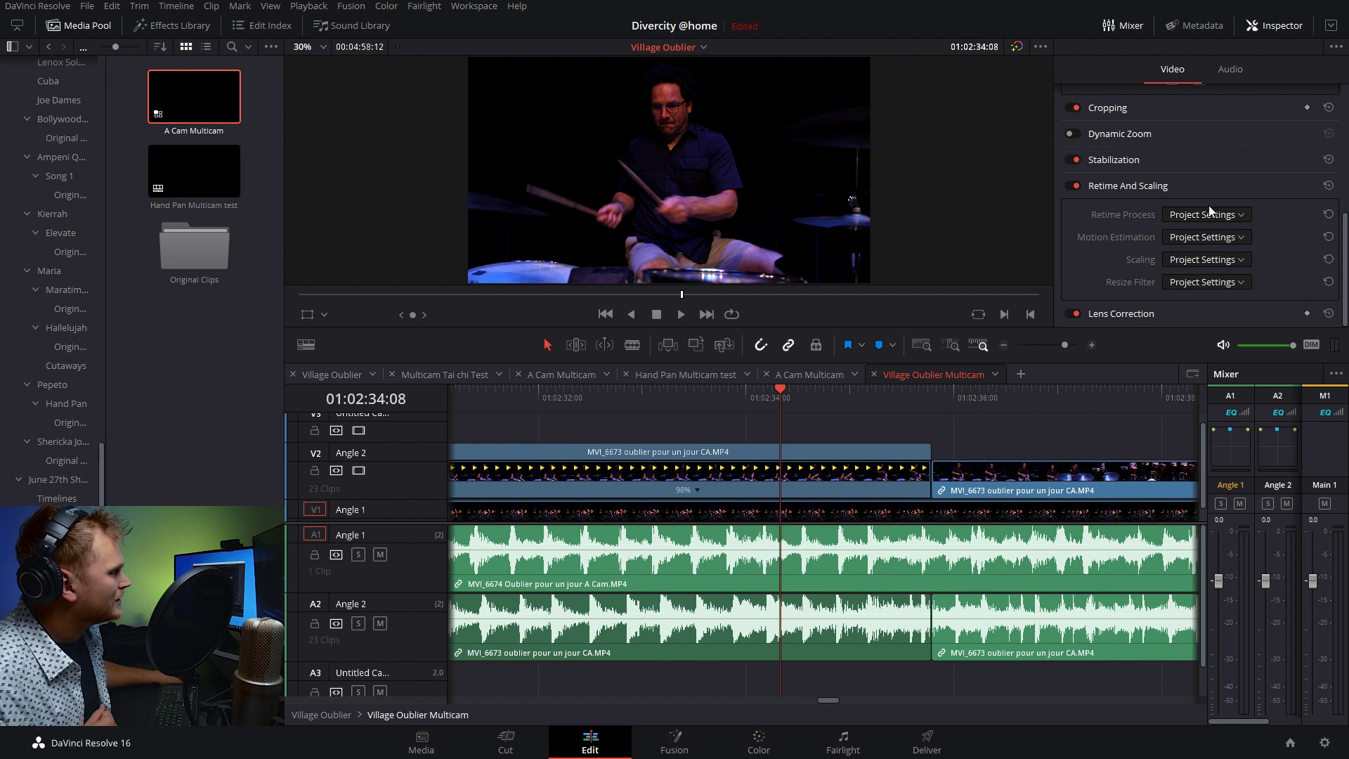
left_click(1228, 217)
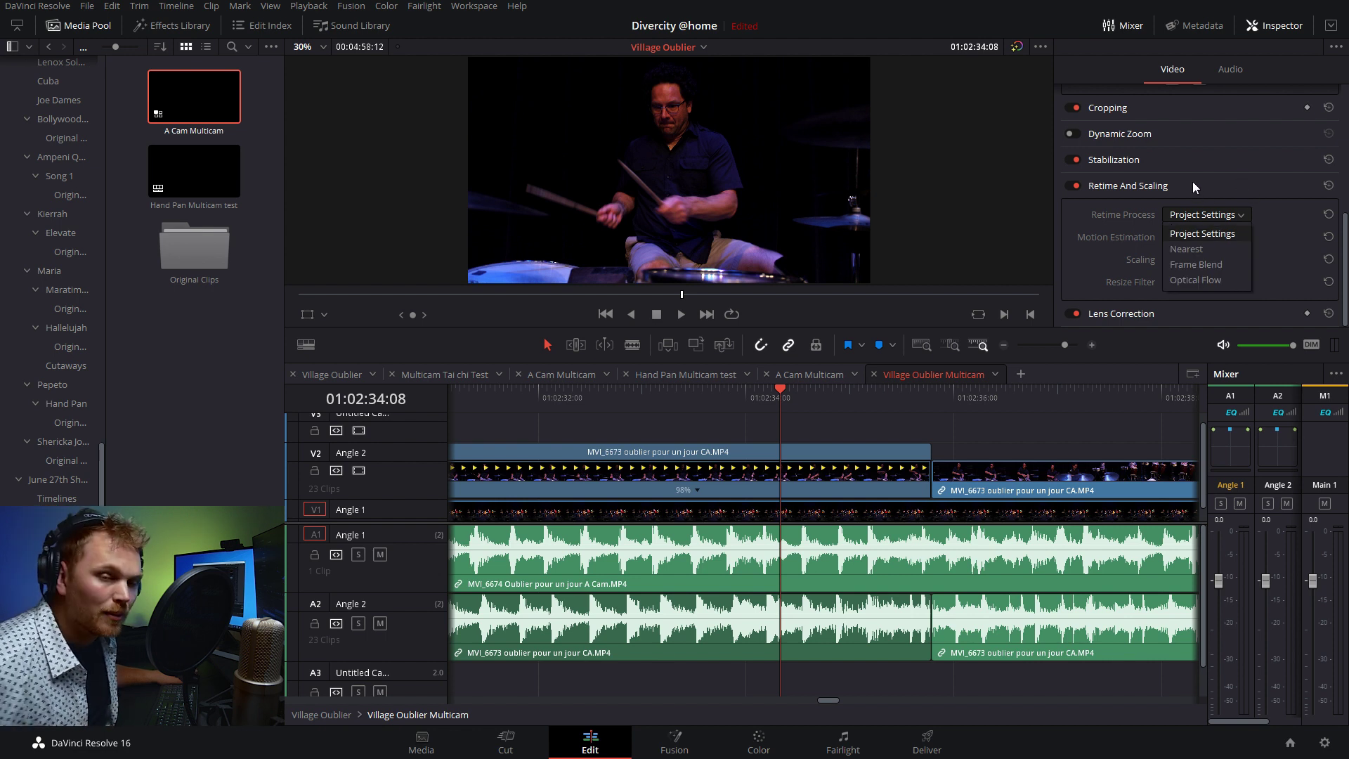
Step: Check the clip's exact 97.84% speed in Change Clip Speed and cancel without changes
right_click(652, 473)
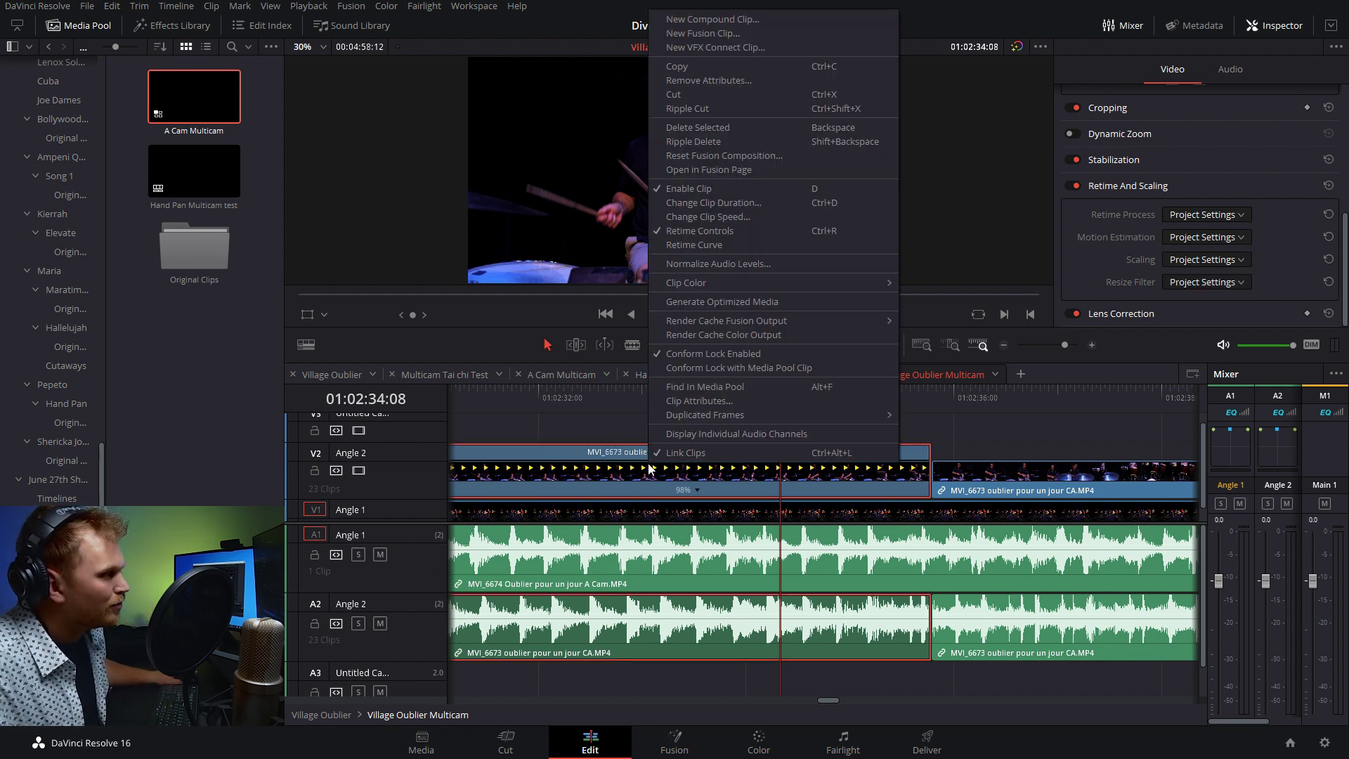
left_click(715, 218)
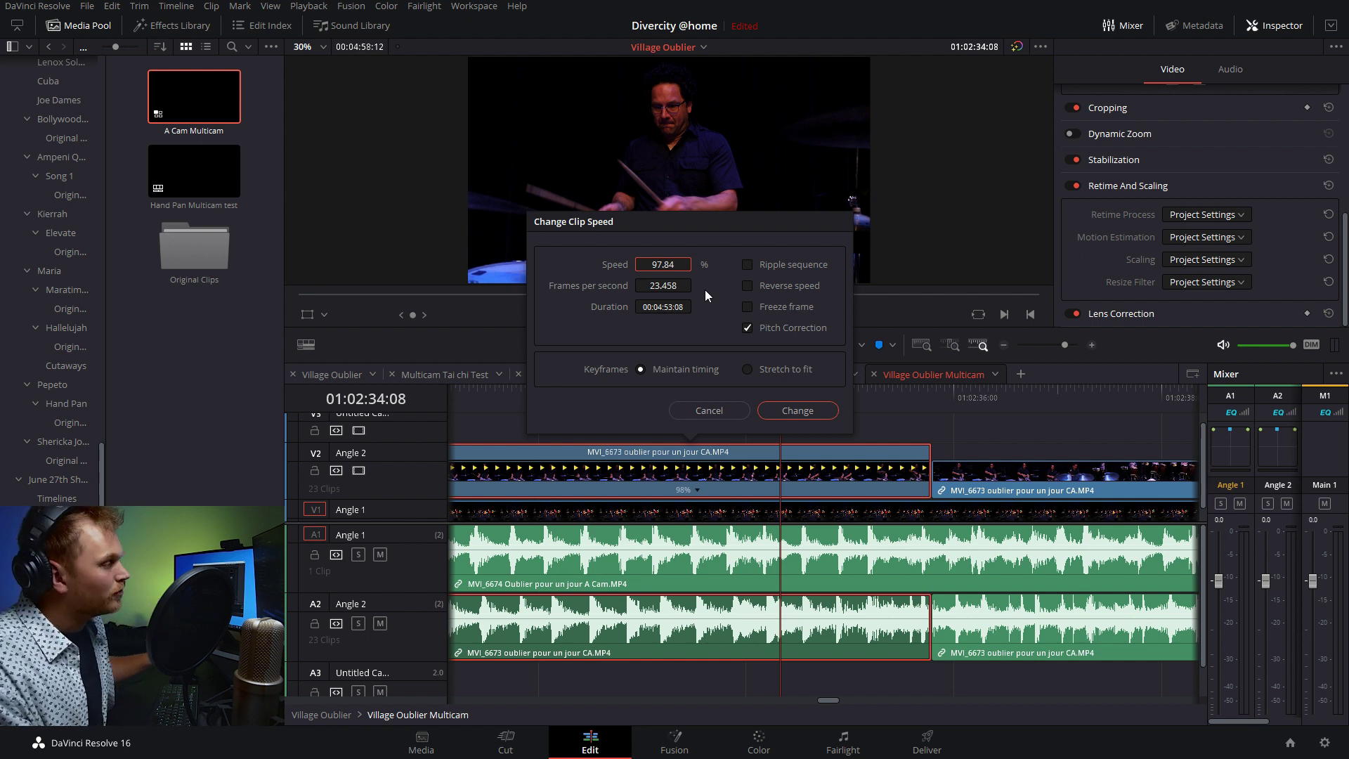
left_click(723, 409)
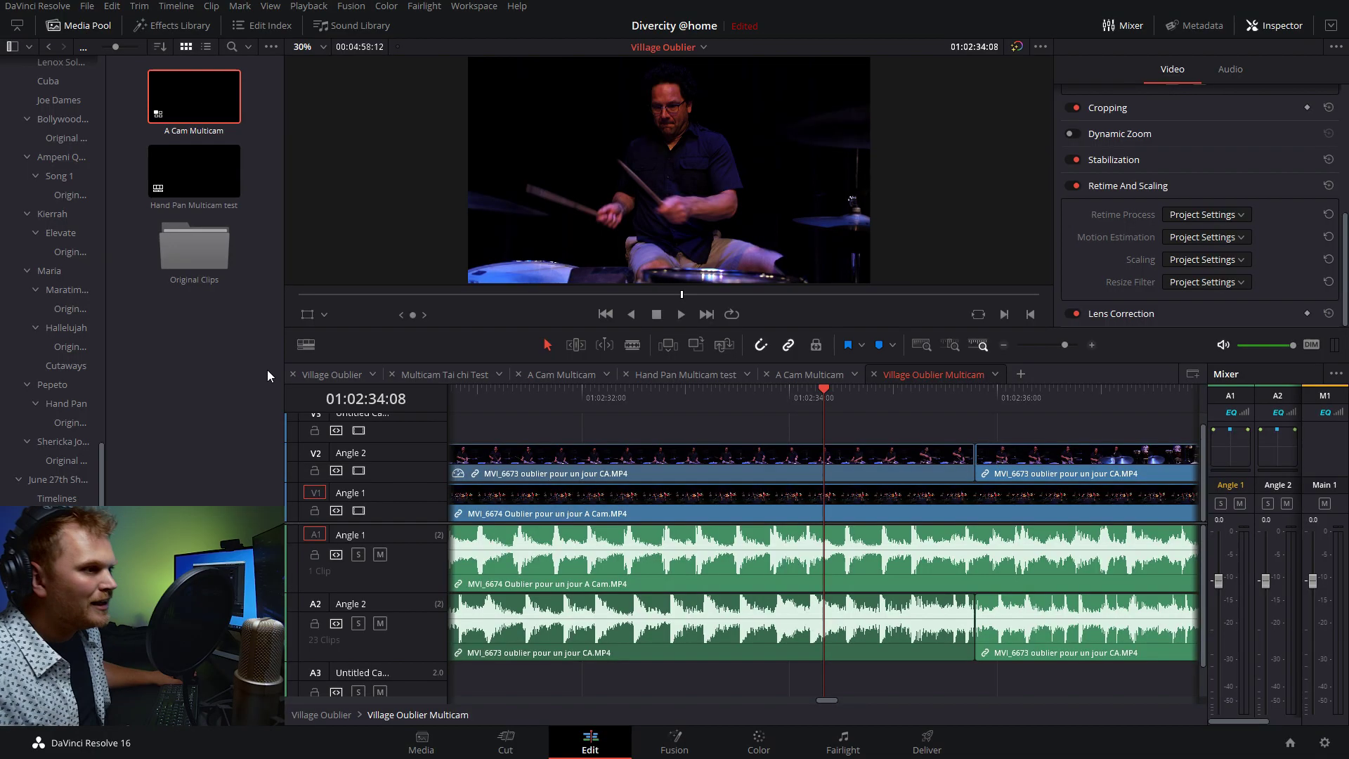
Step: Play the Village Oublier edit from 01:02:11:22, stopping one frame back on the drum close-up
left_click(336, 375)
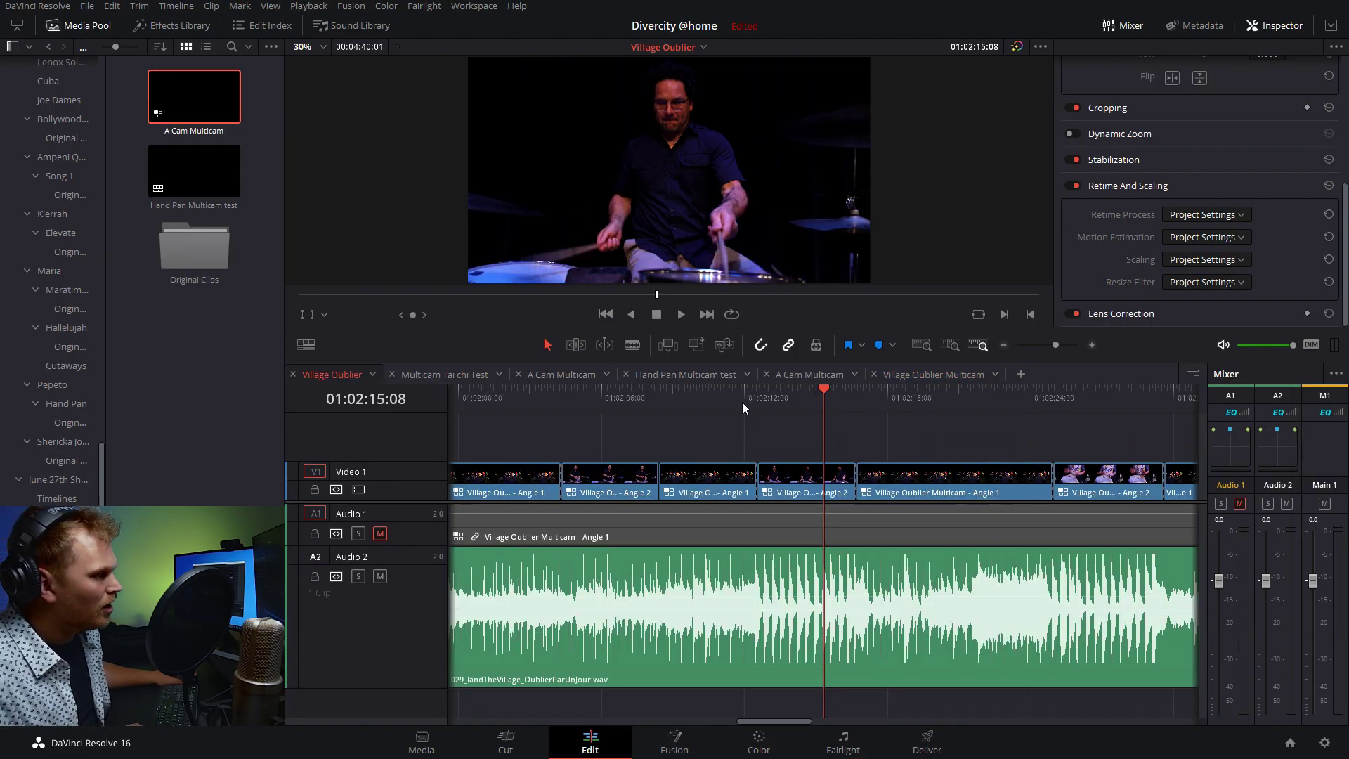
left_click(744, 397)
key("space")
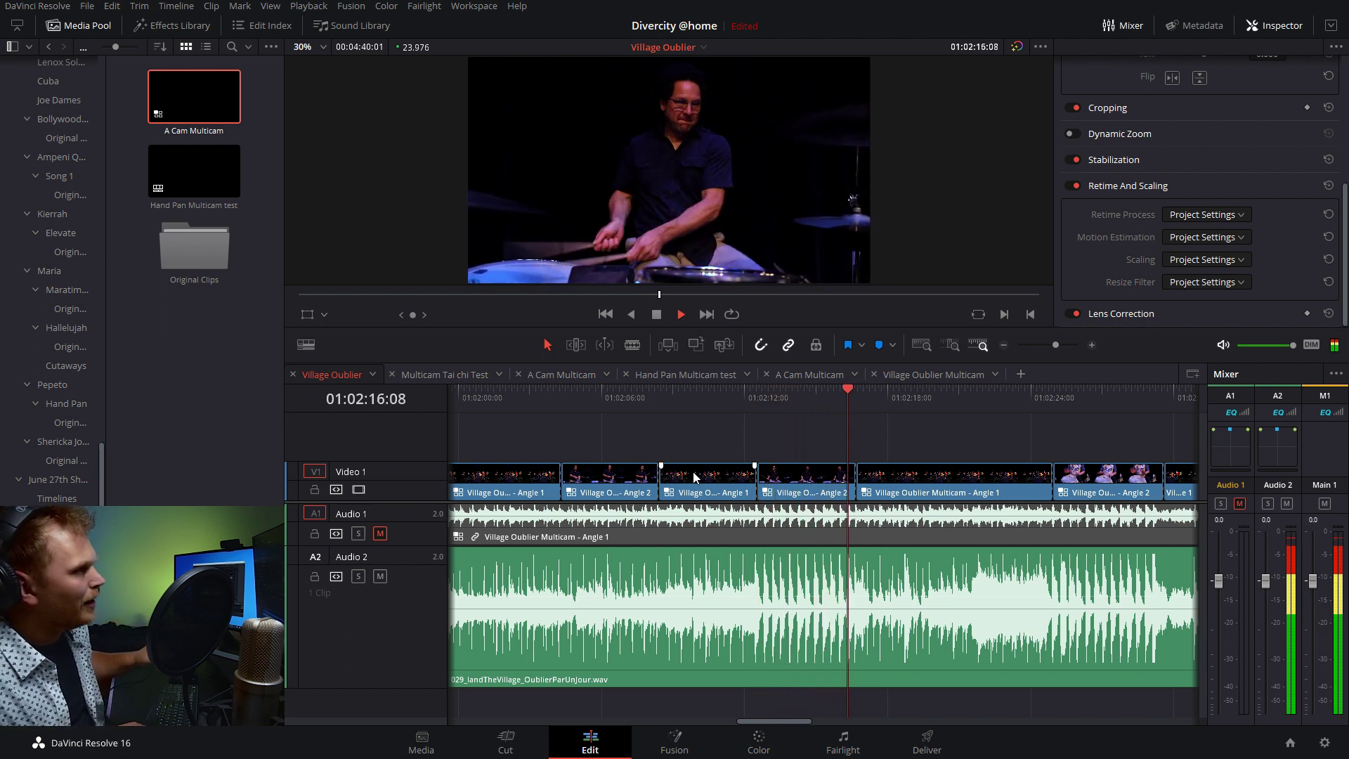
left_click(858, 411)
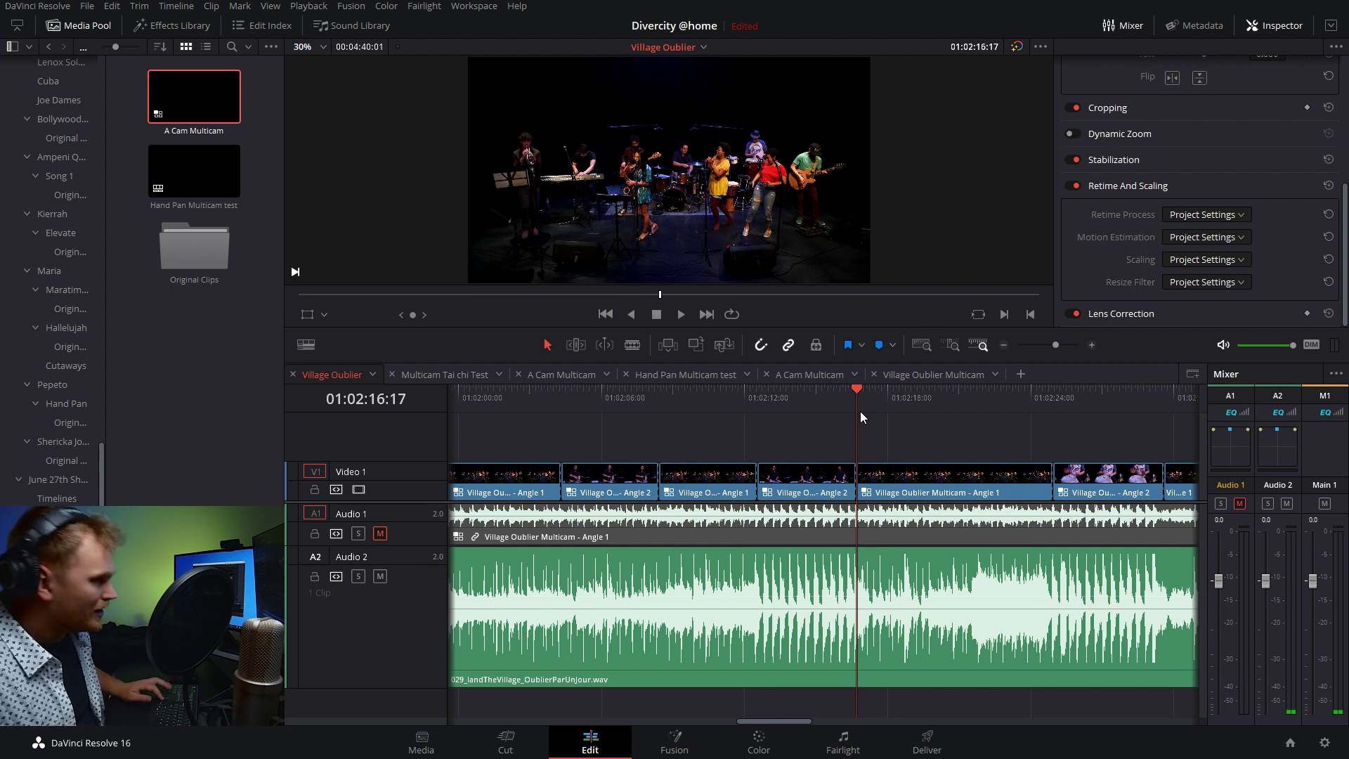
key("Left")
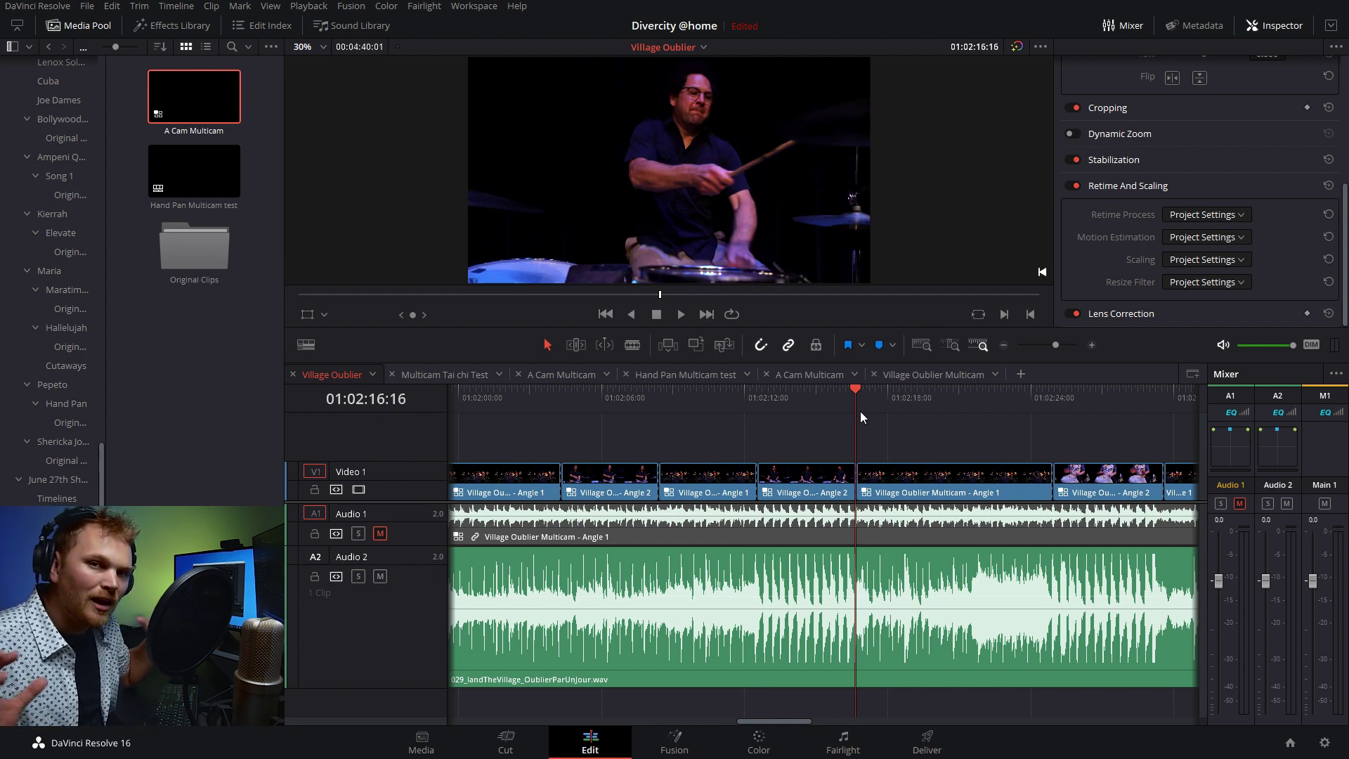